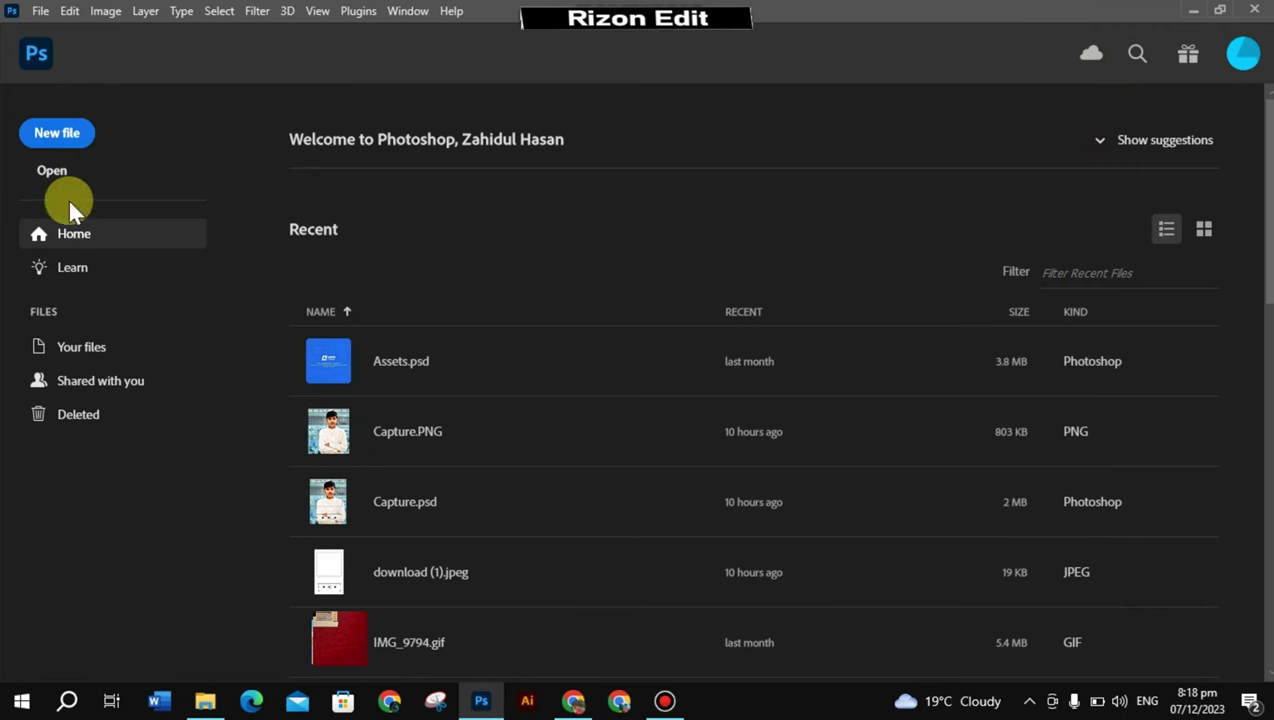
Step: Open the 1300 × 1733 px Grunge_.png texture from the Lays Assets folder
left_click(54, 174)
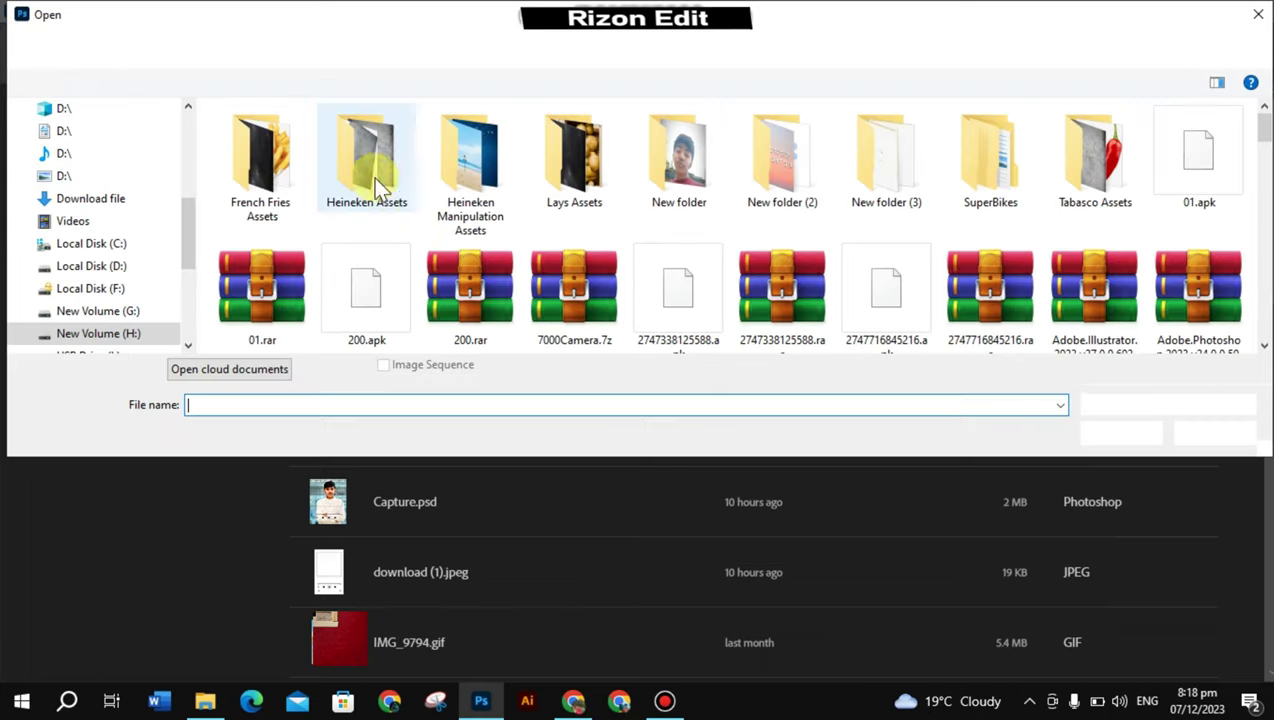
double_click(590, 160)
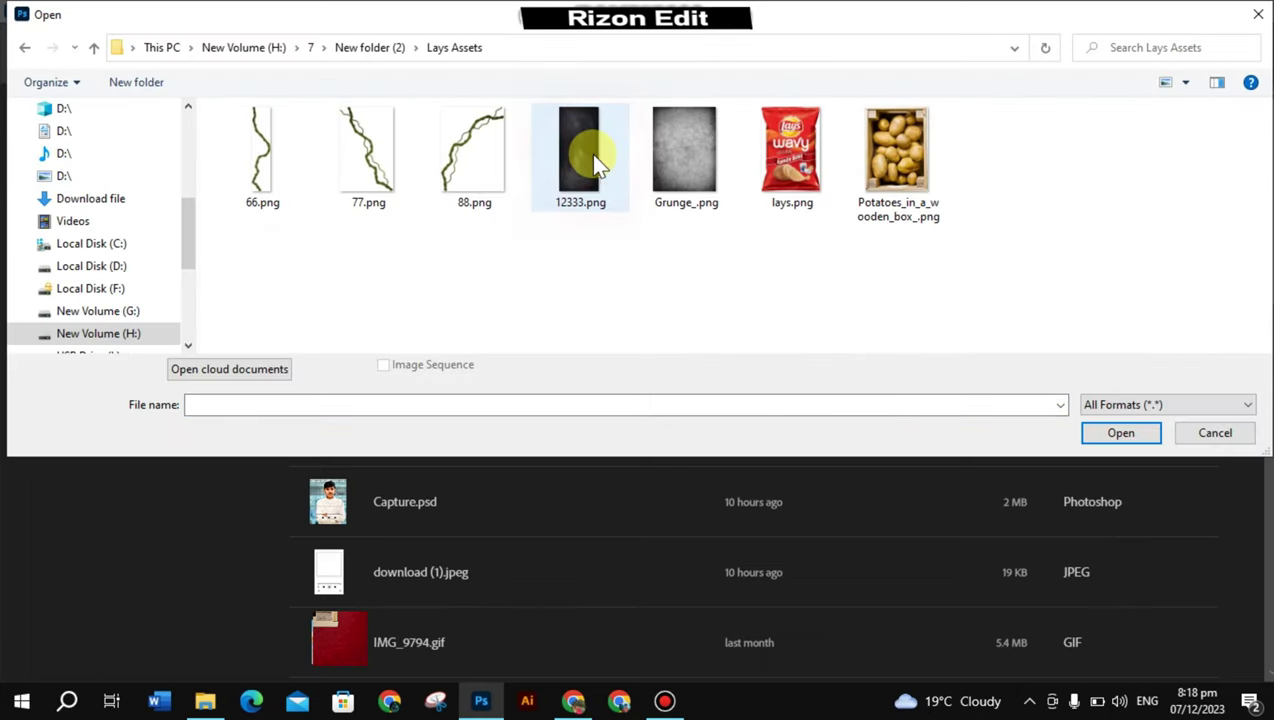
left_click(697, 180)
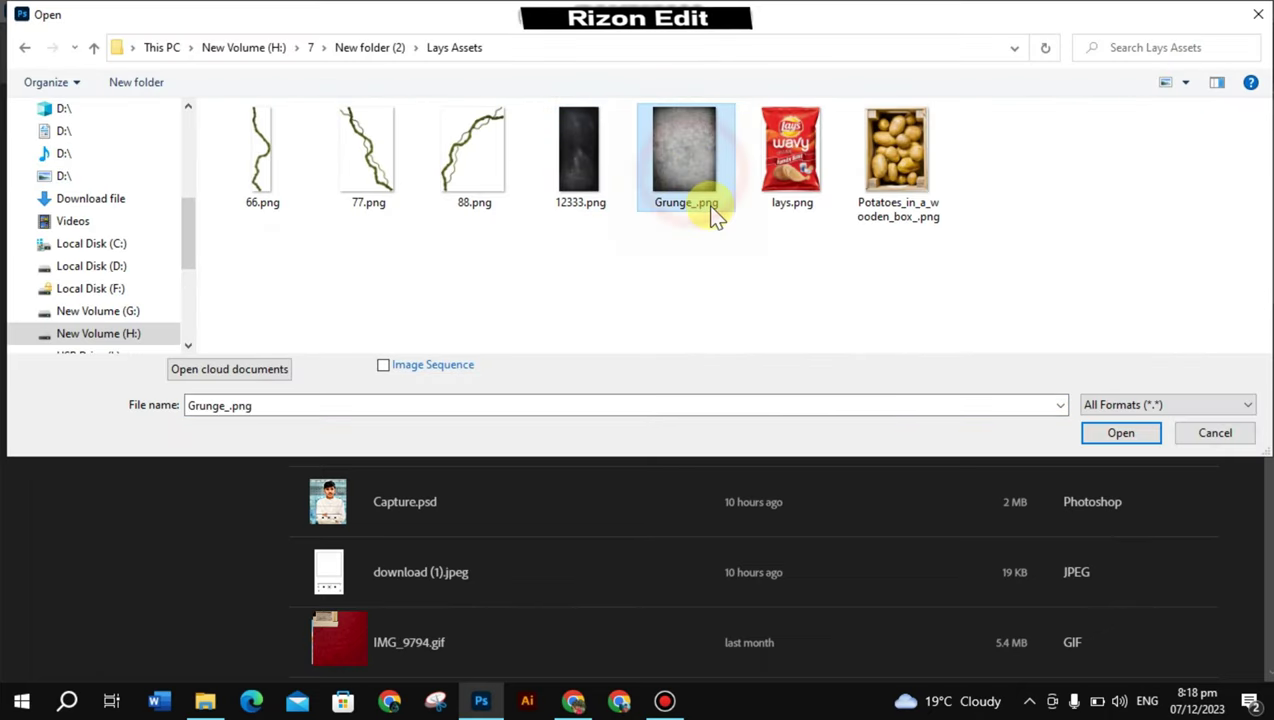
left_click(1124, 434)
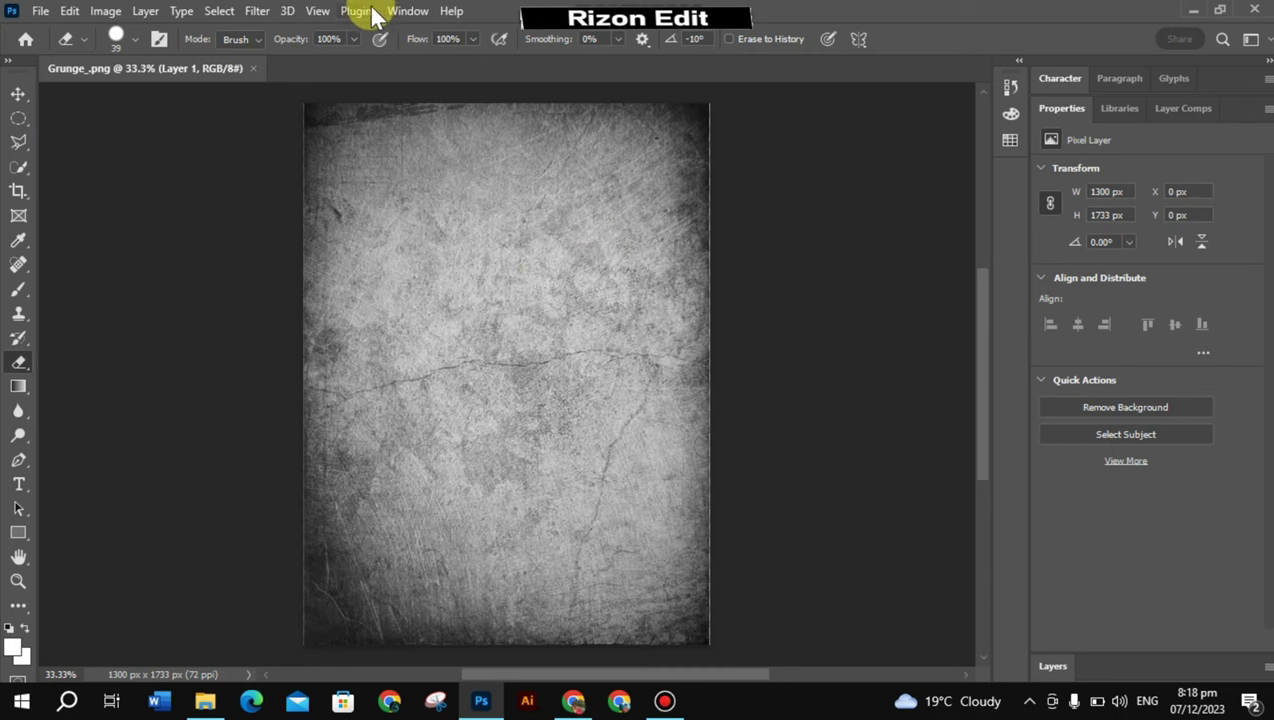
Step: Show the Layers panel, then add an empty Layer 2 above the grunge layer and select it
left_click(404, 13)
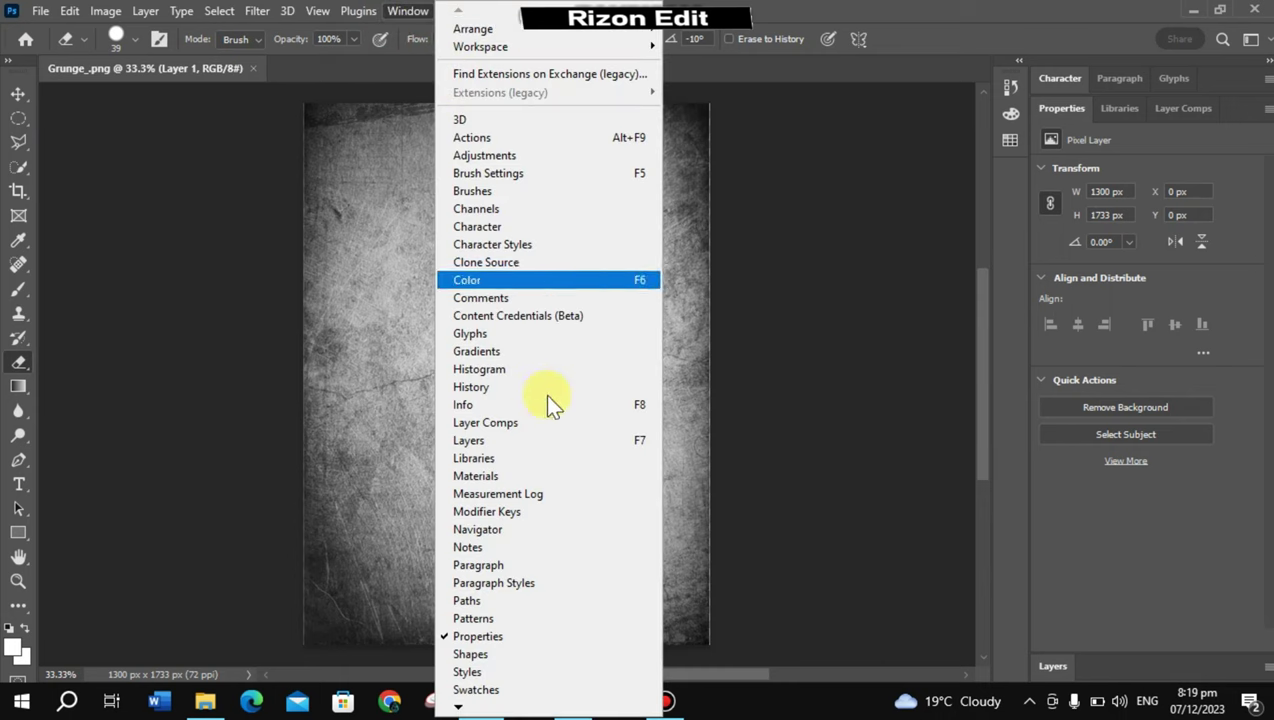
left_click(641, 443)
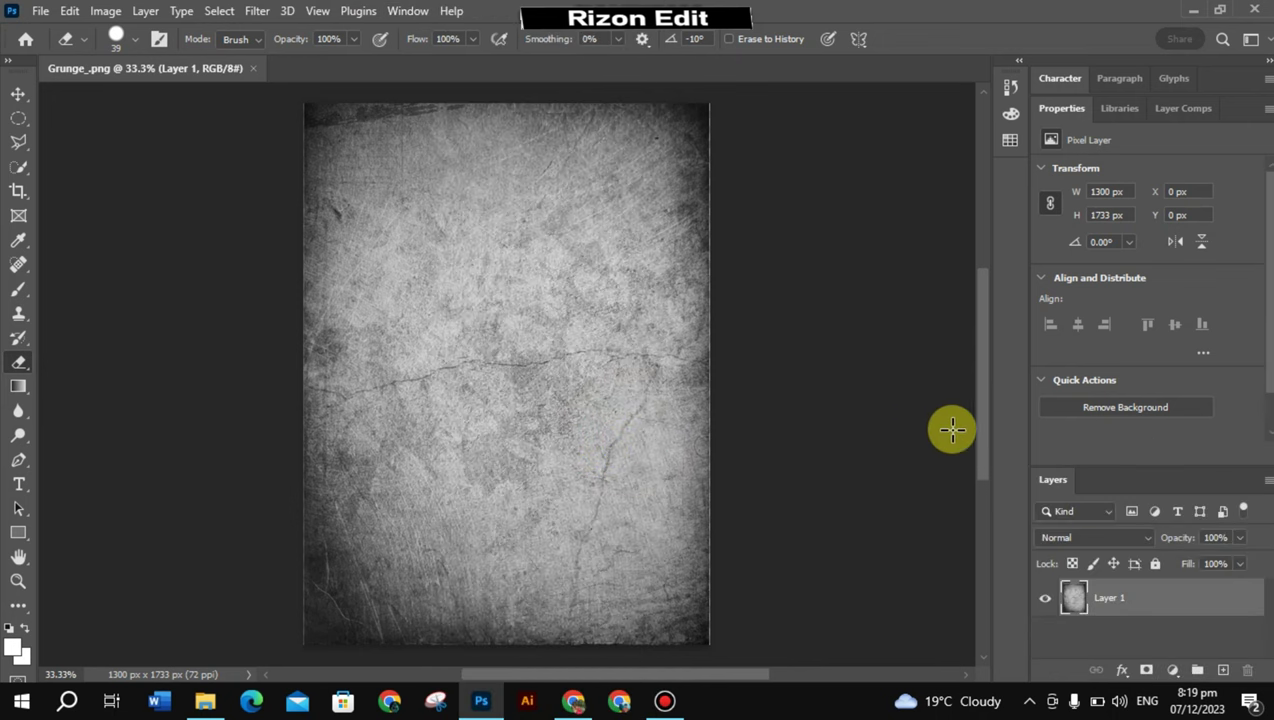
left_click(1048, 598)
left_click(1048, 597)
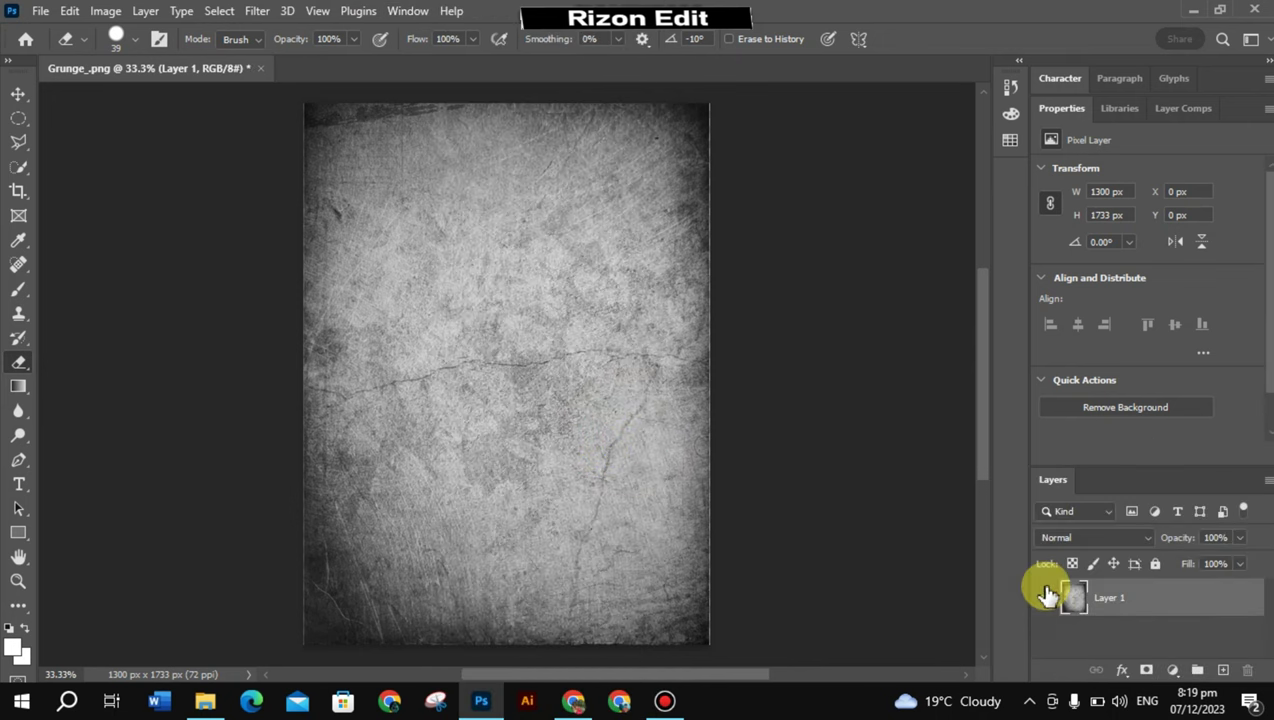
left_click(1212, 670)
left_click(1109, 637)
scroll(1090, 540, "down", 2)
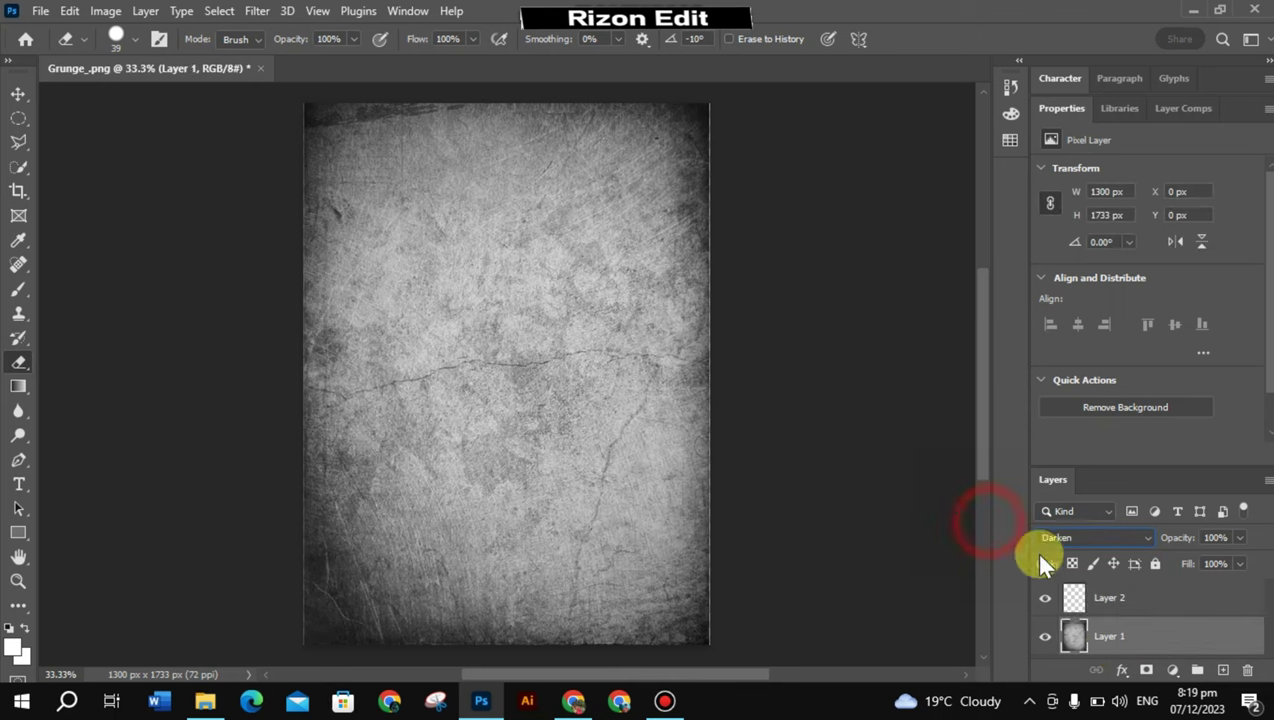
left_click(1074, 606)
Step: Hide the grunge layer and set the foreground colour to bright red
left_click(1045, 636)
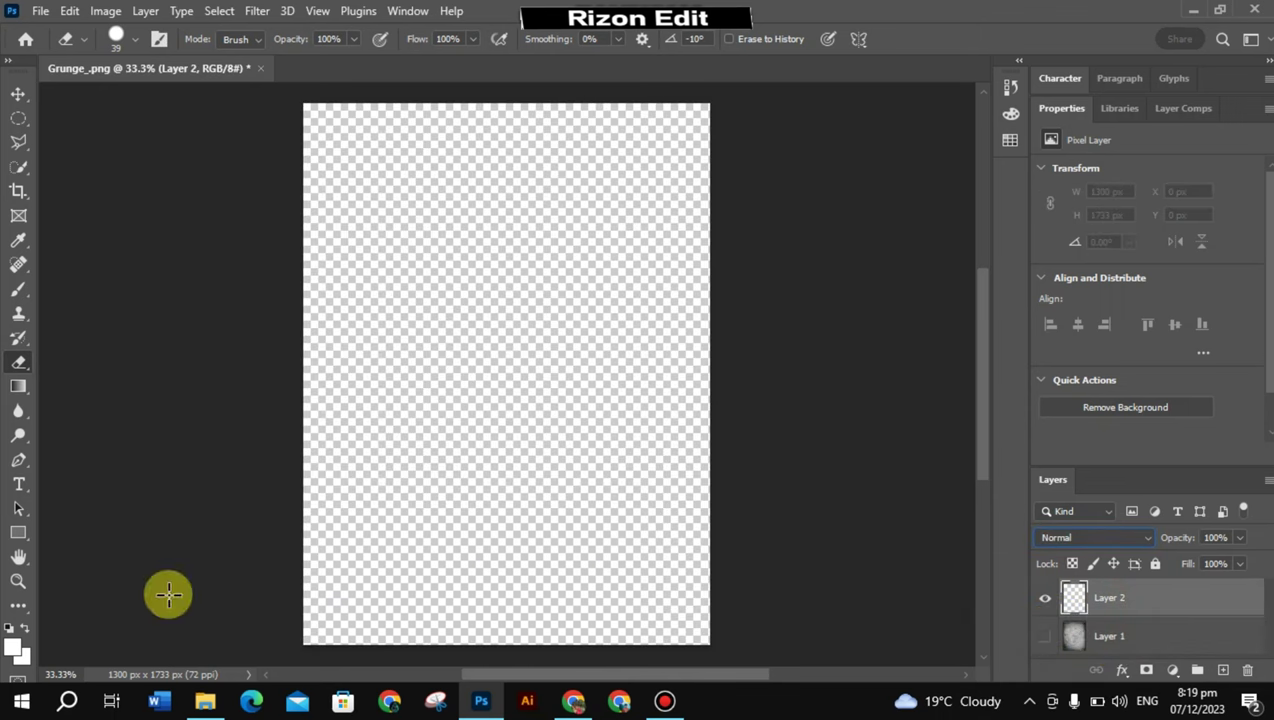
left_click(15, 645)
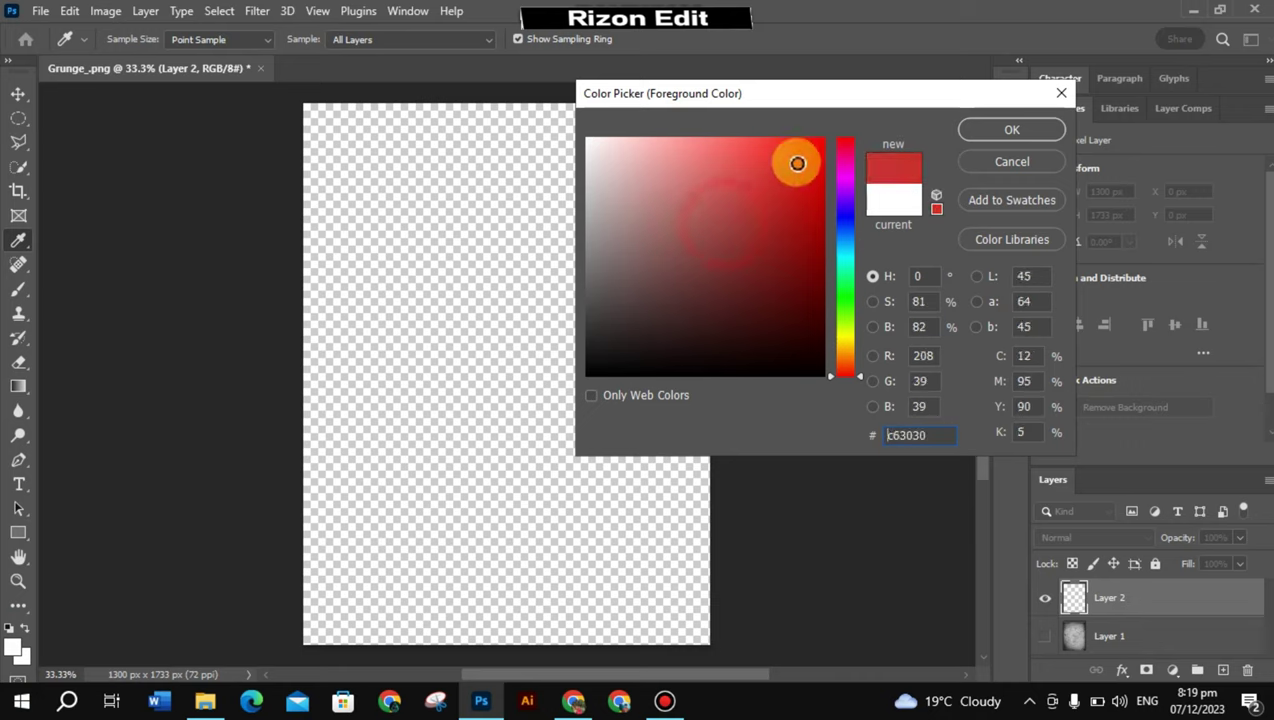
left_click_drag(795, 201, 805, 161)
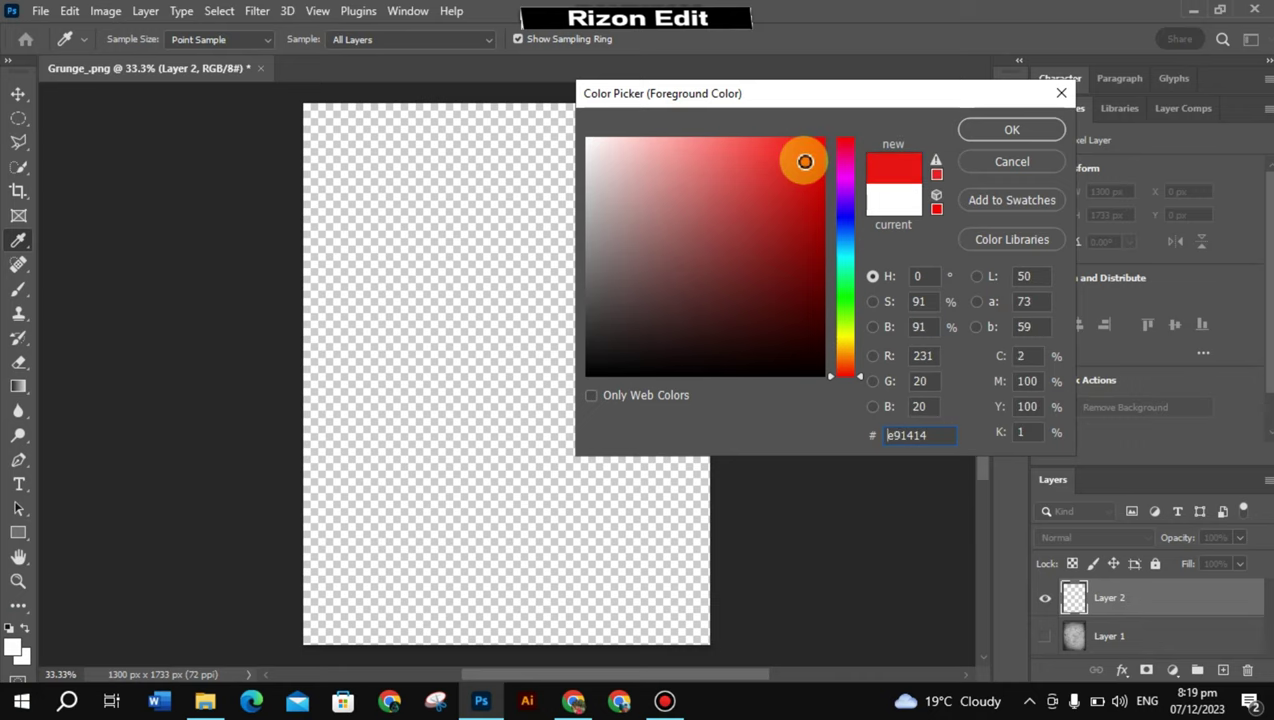
left_click(1013, 131)
Step: Paint Layer 2 solid red across the whole canvas with a large soft brush
left_click(19, 289)
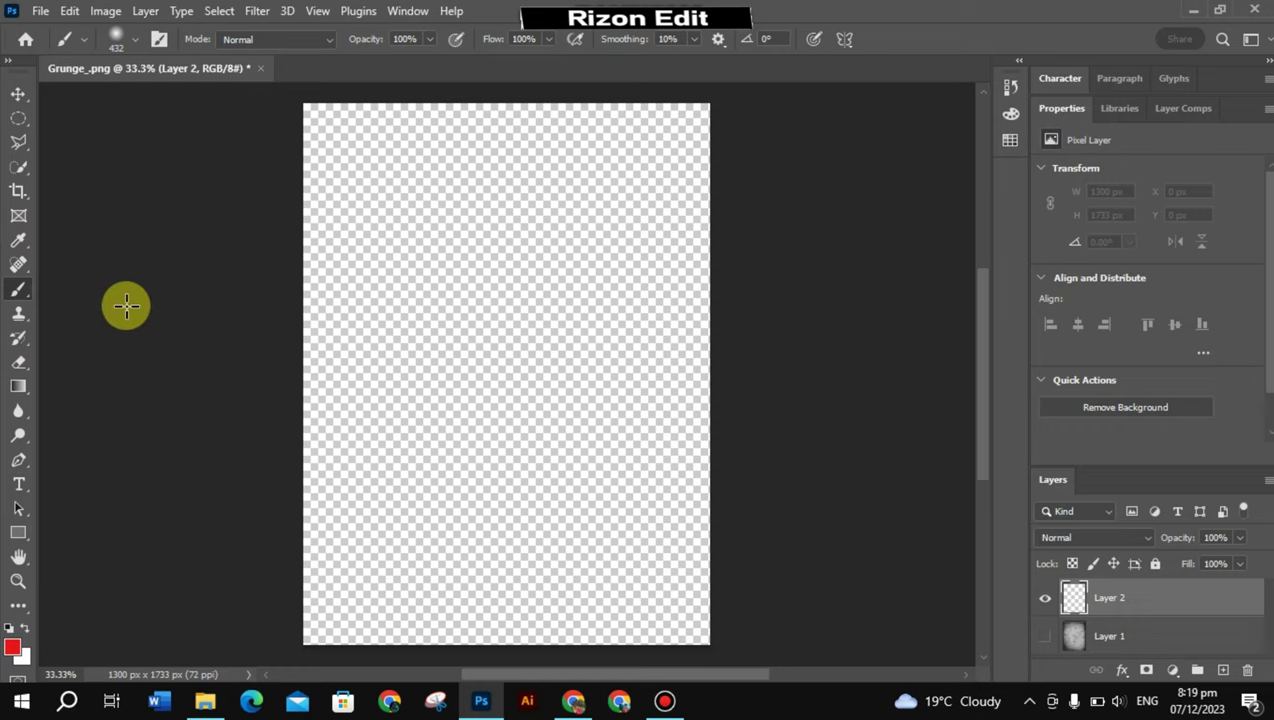
left_click(294, 215)
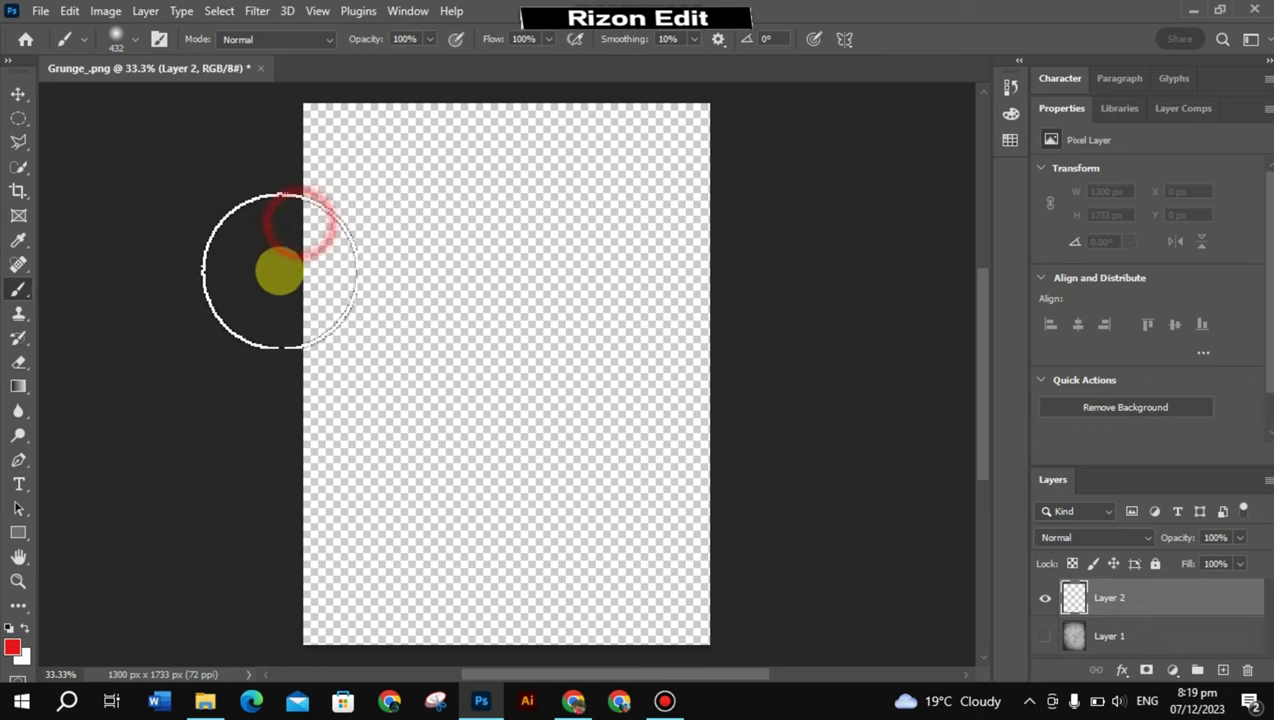
left_click_drag(53, 332, 25, 367)
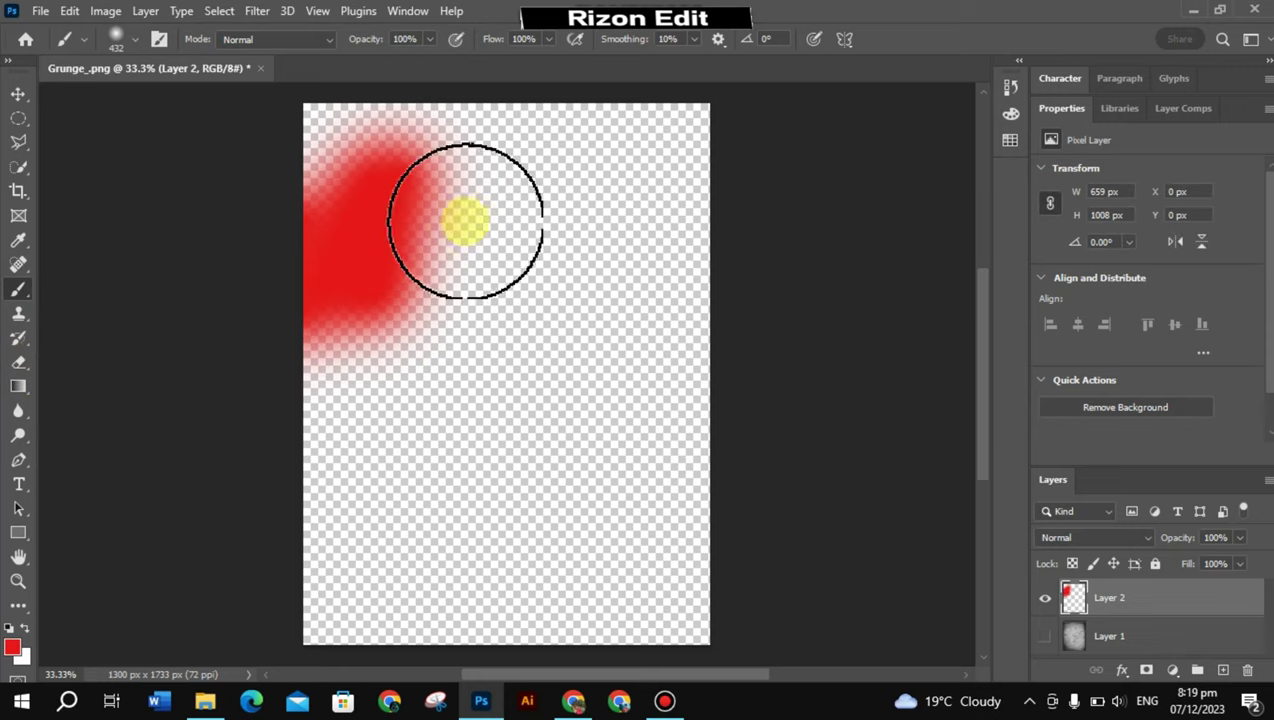
mouse_move(463, 213)
left_mouse_down()
mouse_move(432, 270)
mouse_move(432, 190)
mouse_move(349, 469)
mouse_move(327, 682)
mouse_move(307, 589)
mouse_move(347, 296)
mouse_move(452, 40)
mouse_move(640, 77)
mouse_move(529, 148)
mouse_move(788, 208)
mouse_move(785, 158)
mouse_move(512, 310)
mouse_move(378, 683)
mouse_move(330, 424)
mouse_move(488, 700)
mouse_move(728, 310)
mouse_move(739, 592)
mouse_move(731, 466)
mouse_move(710, 690)
left_mouse_up()
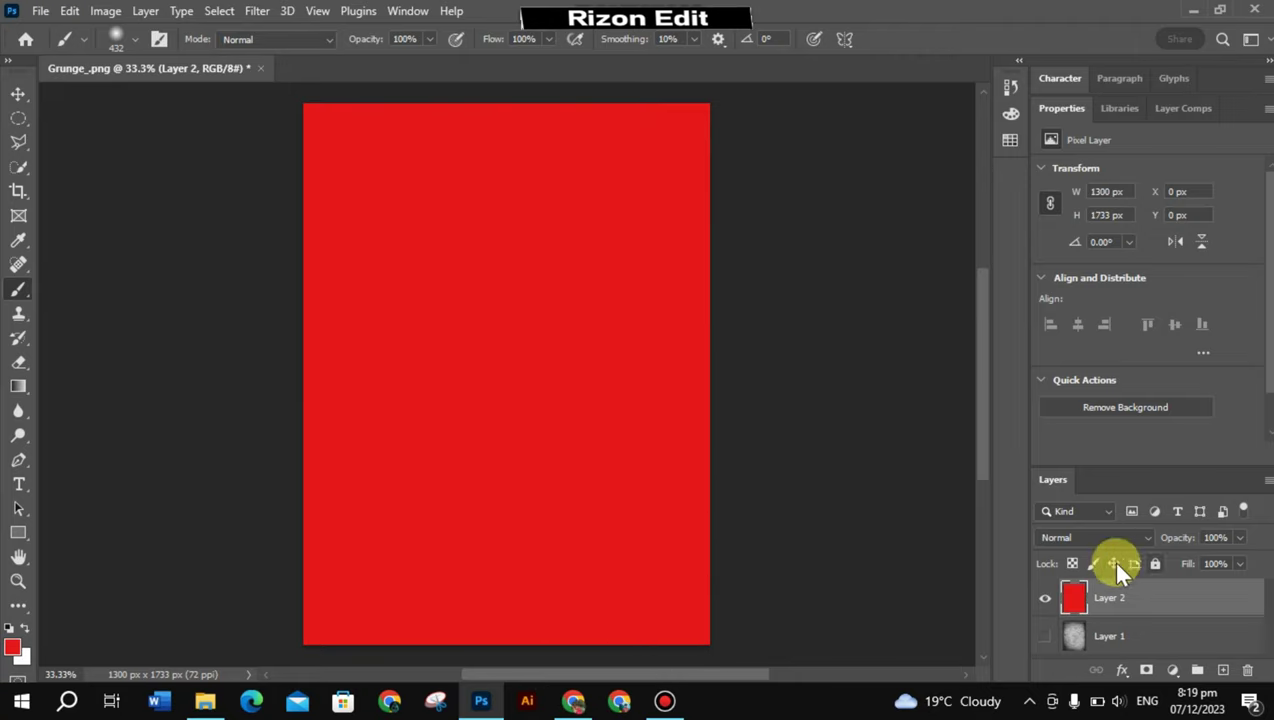
left_click(1071, 638)
Step: Show the grunge layer above the red layer, blending in Linear Light at 29% opacity
left_click(1045, 638)
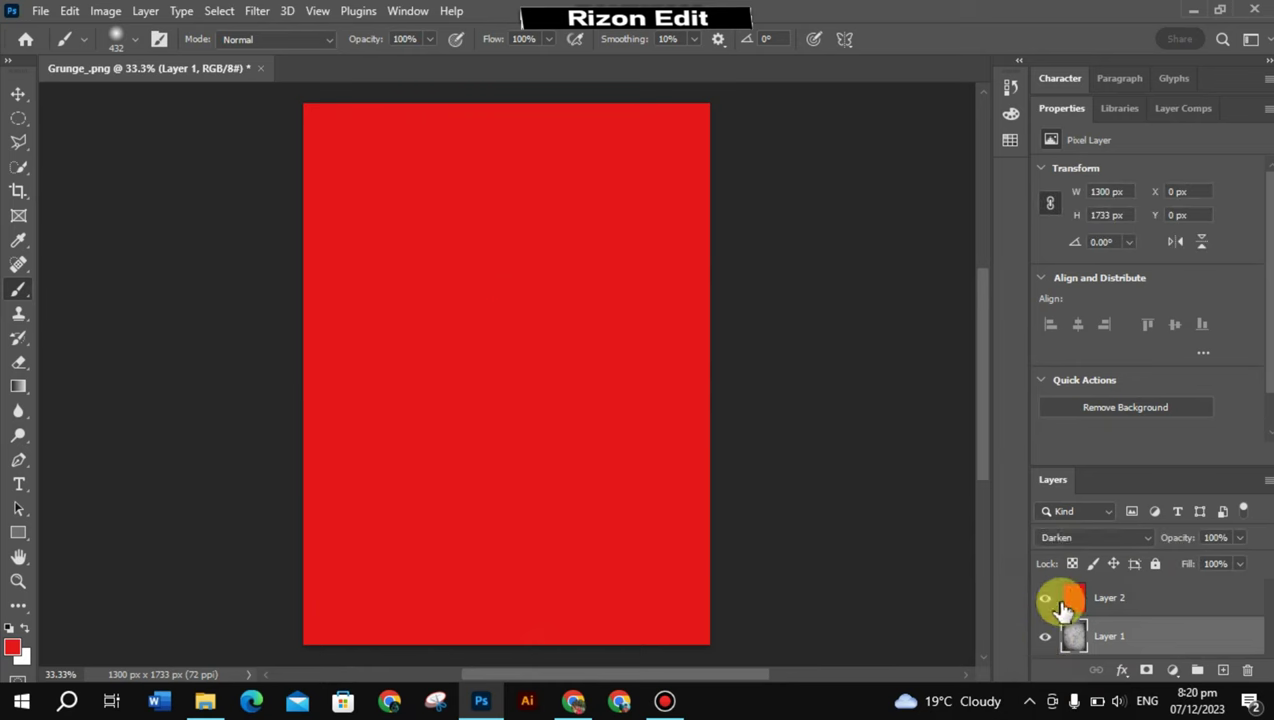
mouse_move(1046, 637)
left_mouse_down()
mouse_move(1075, 622)
mouse_move(1078, 592)
left_mouse_up()
left_click(1127, 537)
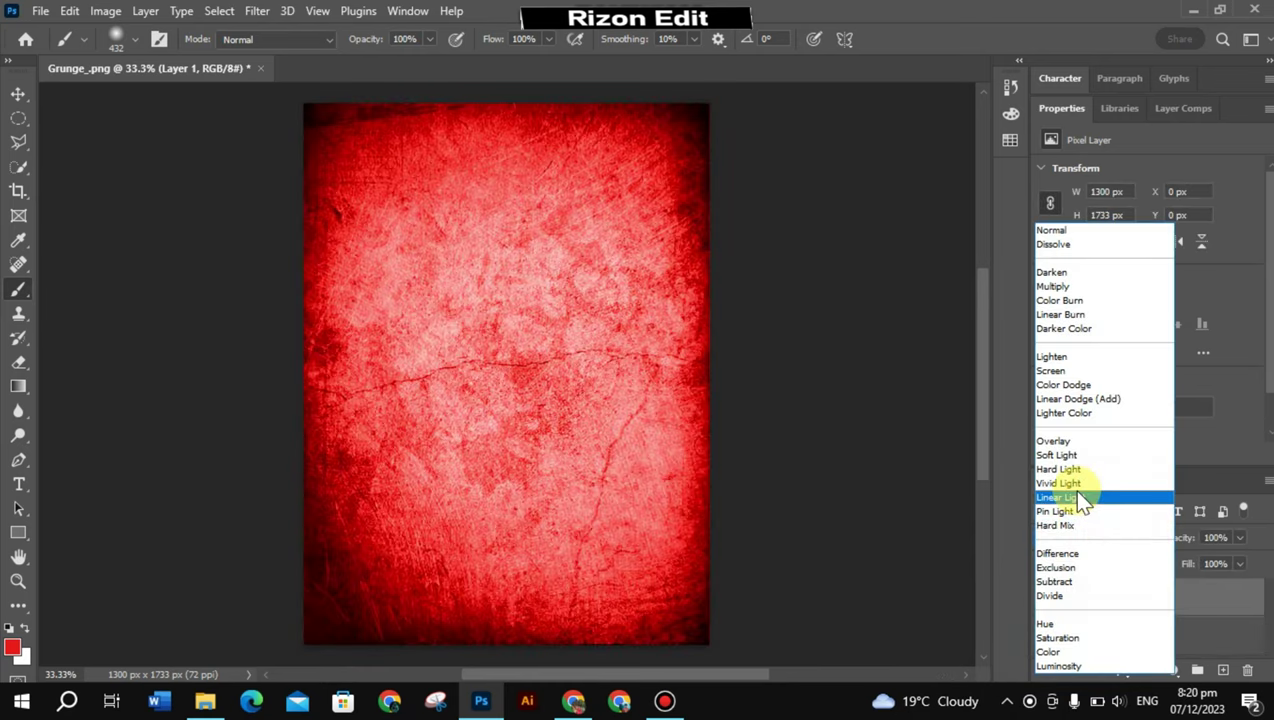
left_click(1072, 492)
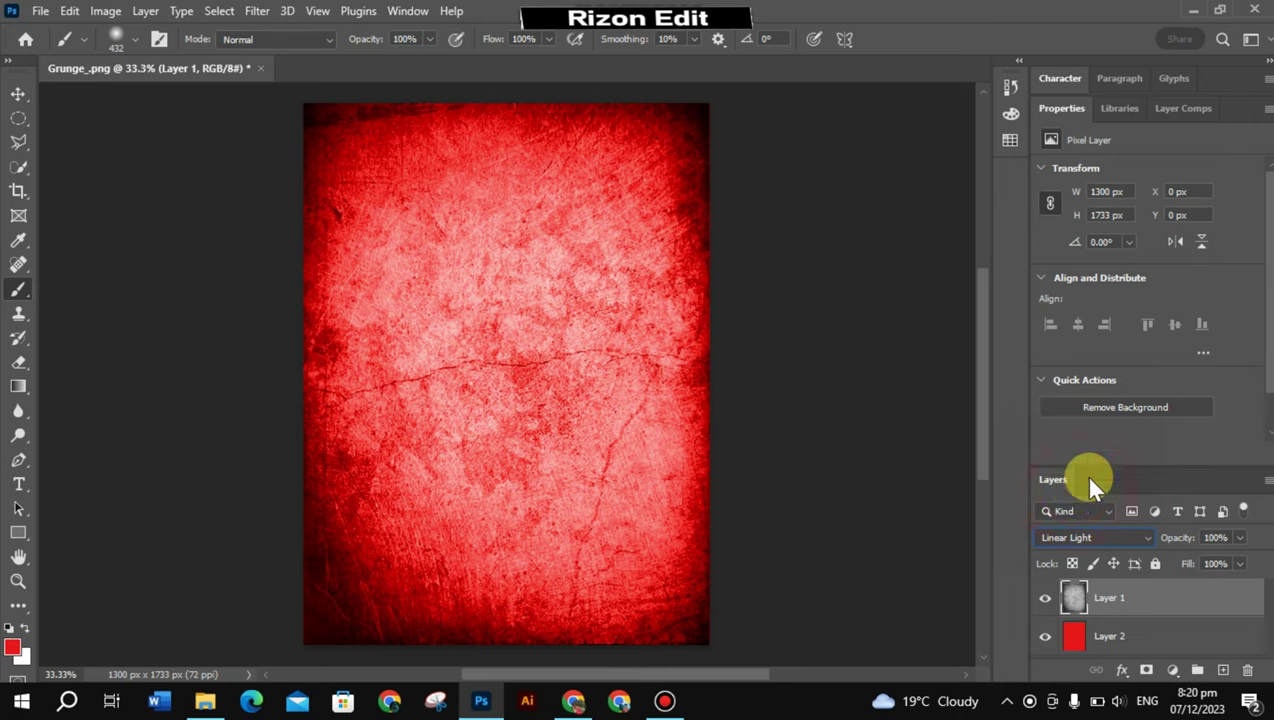
left_click(1240, 538)
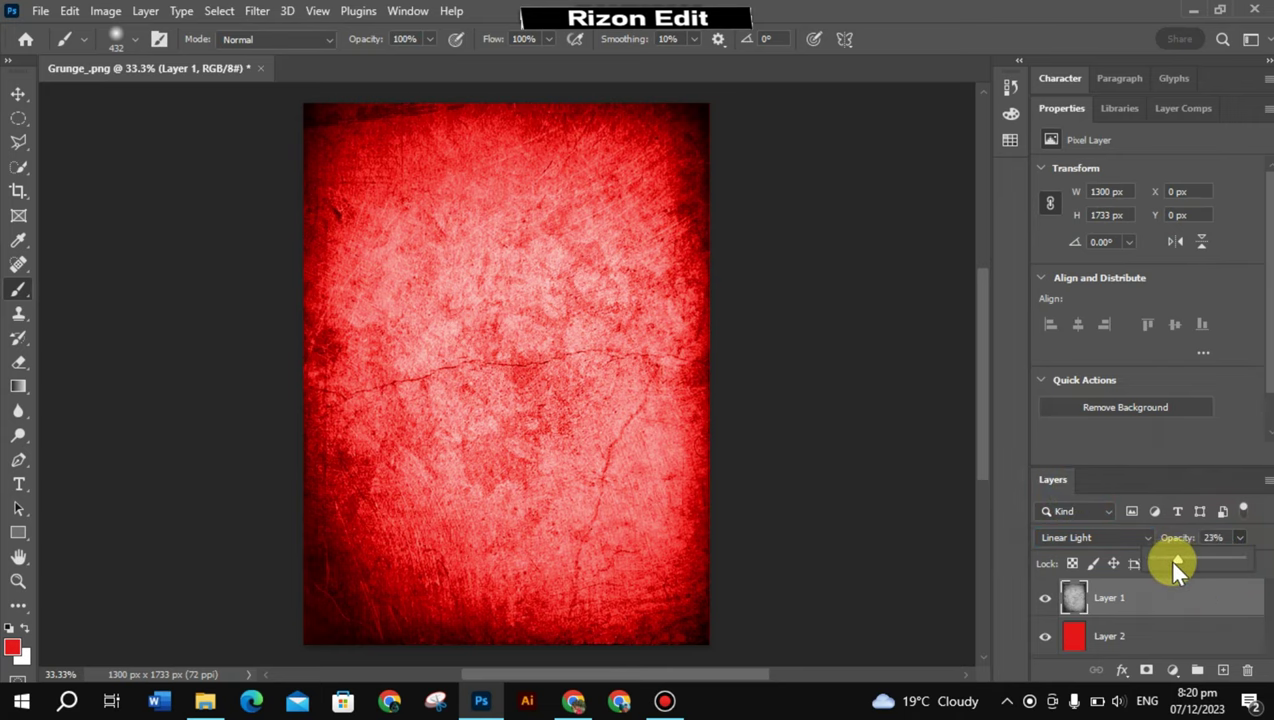
left_click_drag(1182, 563, 1165, 568)
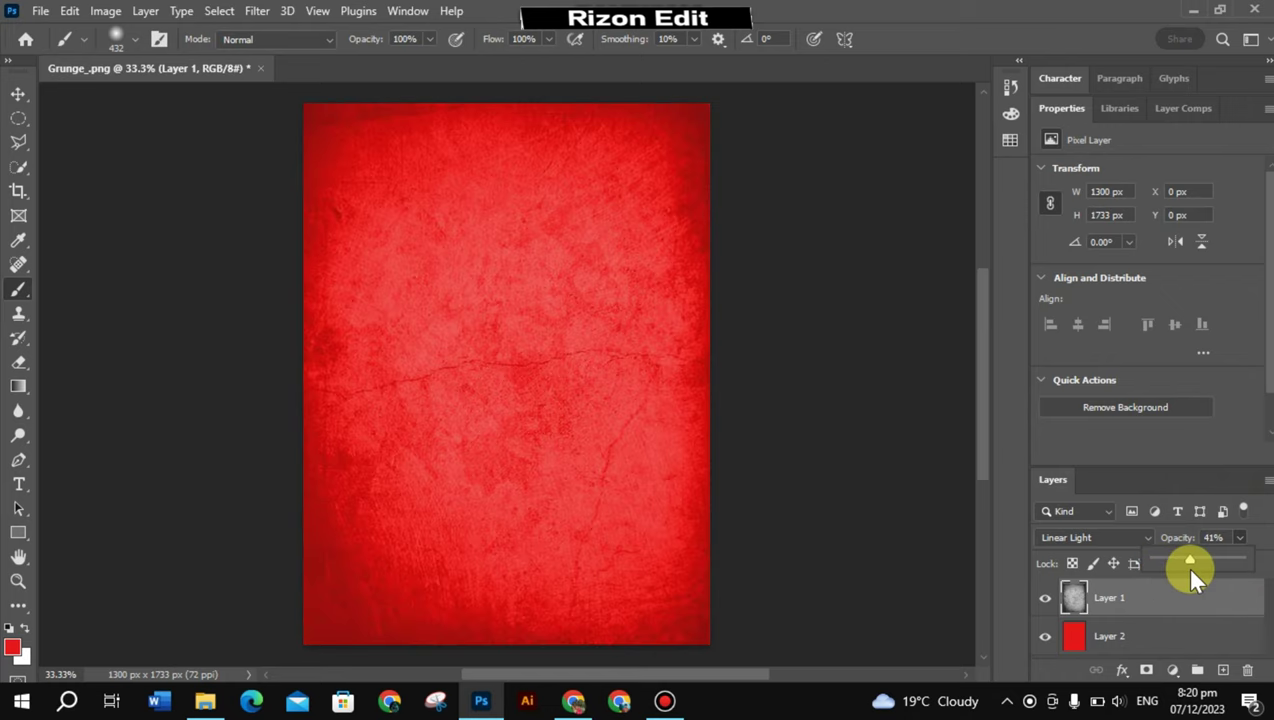
left_click_drag(1182, 560, 1174, 560)
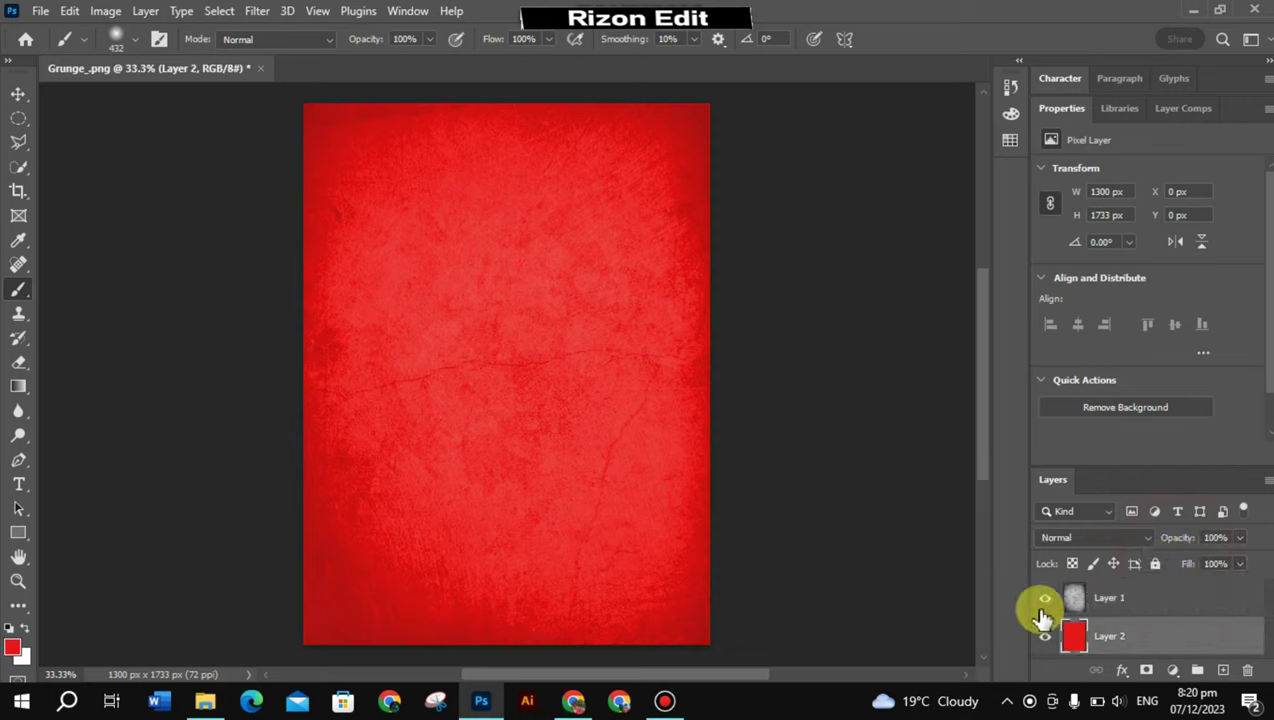
left_click(1075, 603)
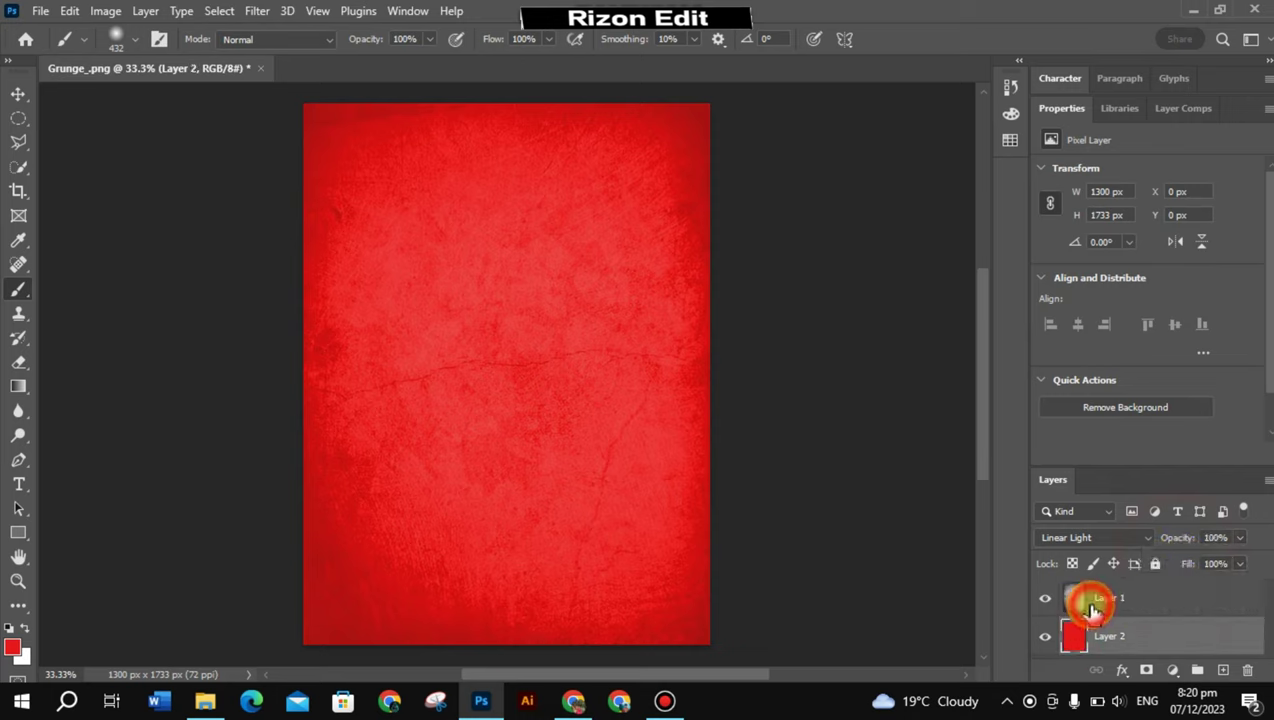
Step: Open Potatoes_in_a_wooden_box_.png through File > Open and view the whole crate
left_click(44, 12)
left_click(80, 51)
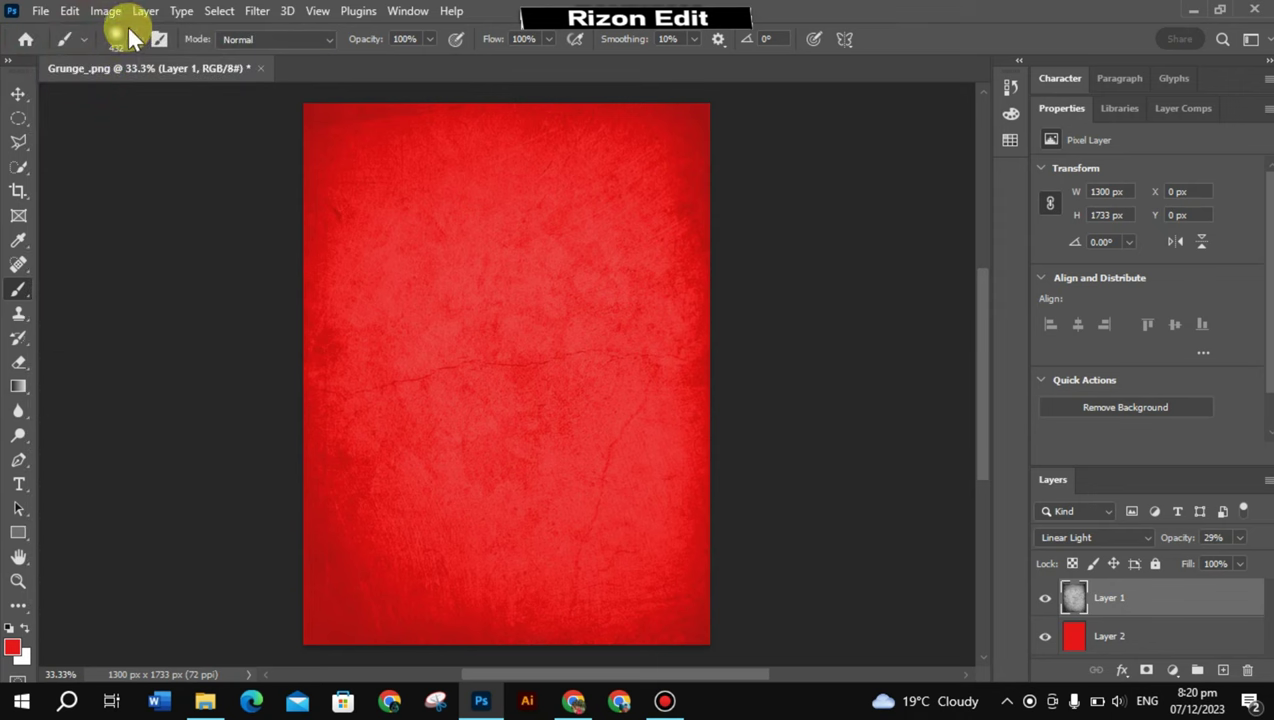
left_click(40, 11)
left_click(42, 12)
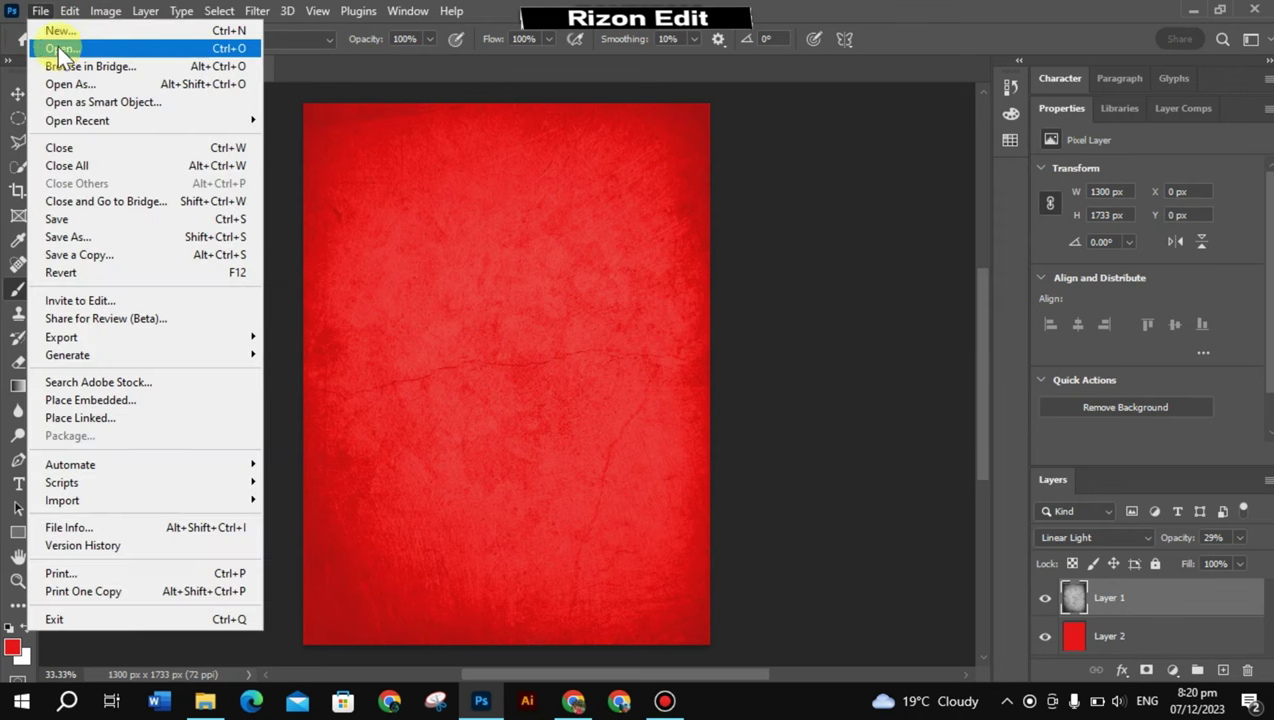
left_click(58, 47)
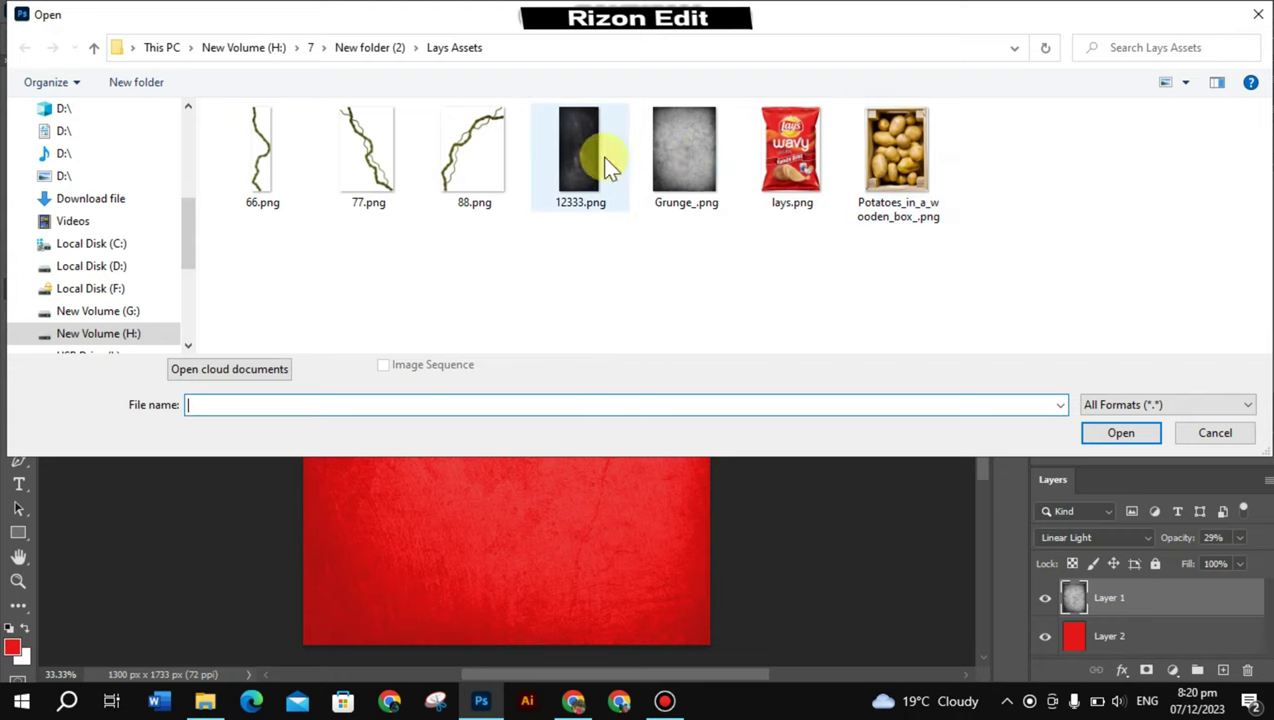
left_click(906, 164)
left_click(1137, 430)
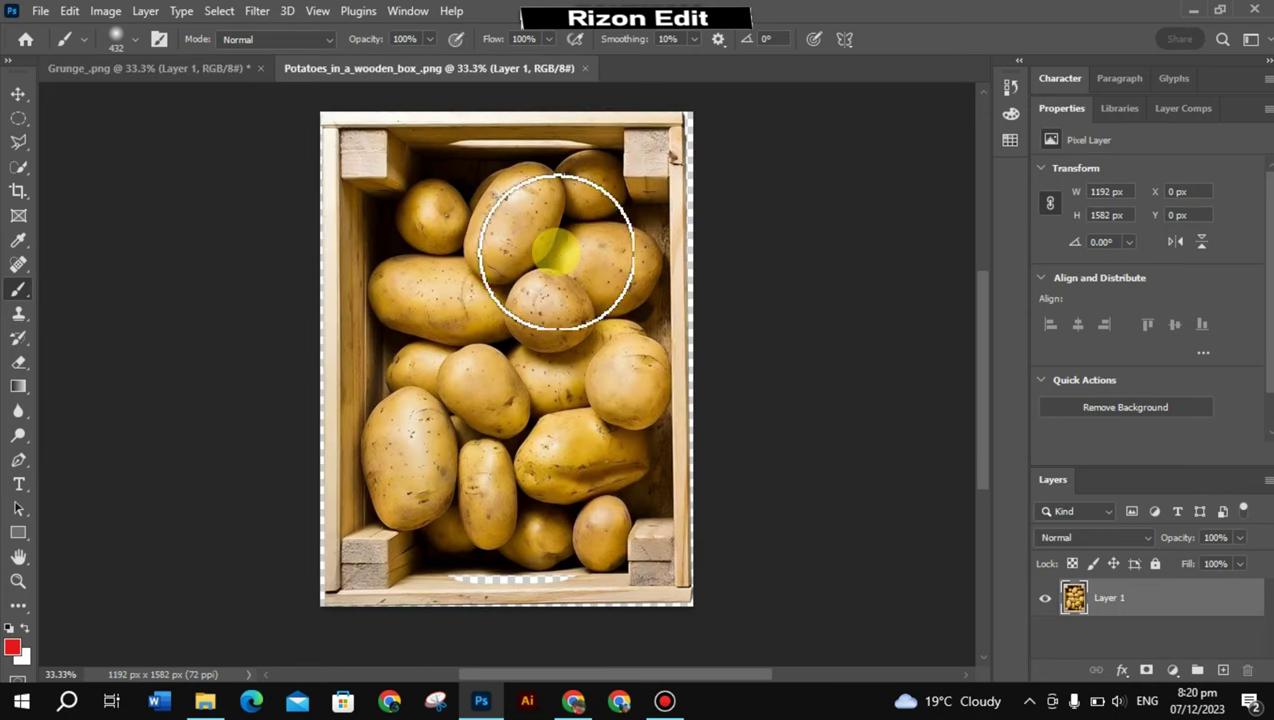
scroll(594, 333, "down", 1)
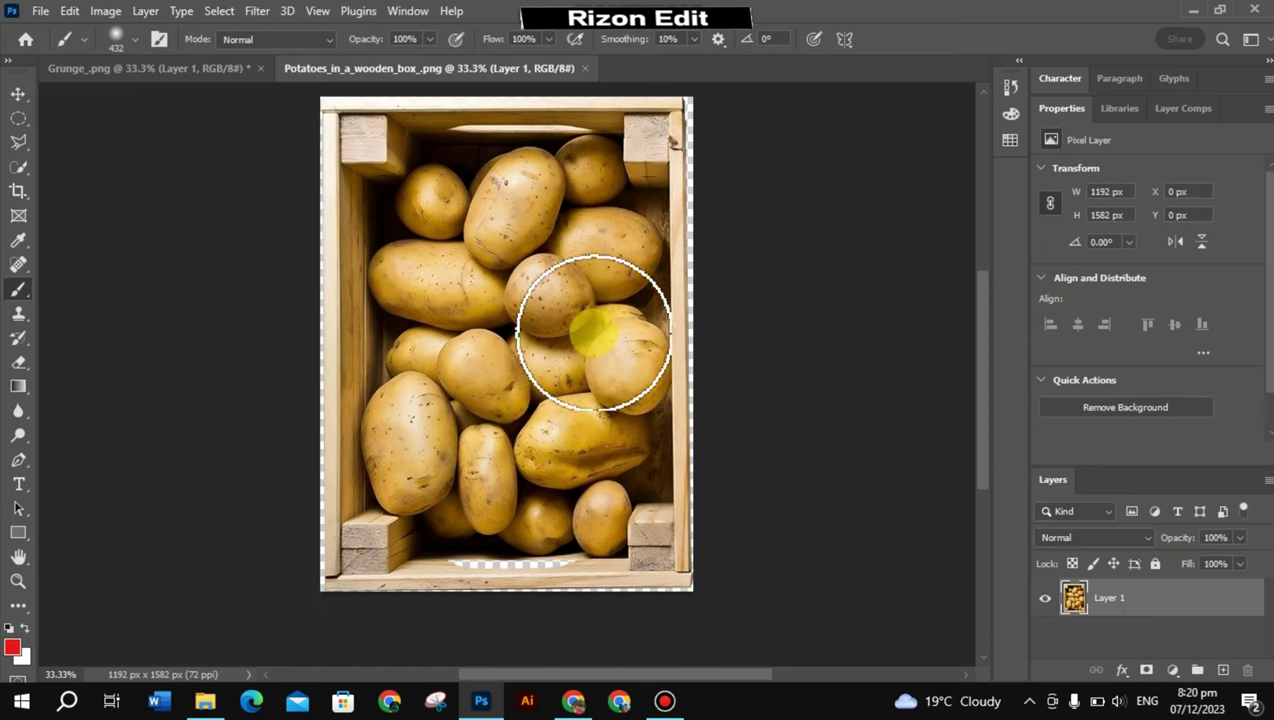
scroll(594, 333, "up", 3)
Step: Drag the crate onto the grunge poster, scale it to about 76% (910 × 1207 px) and centre it
left_click_drag(1068, 598, 189, 58)
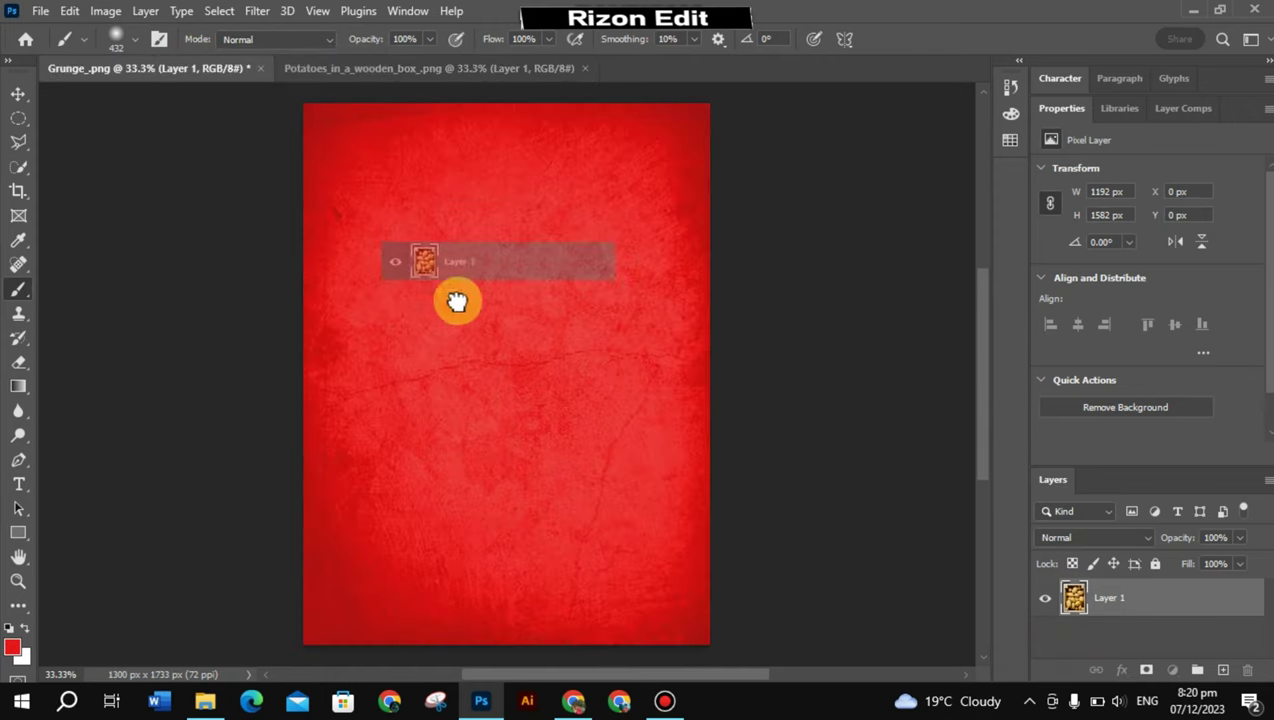
left_click_drag(189, 58, 472, 345)
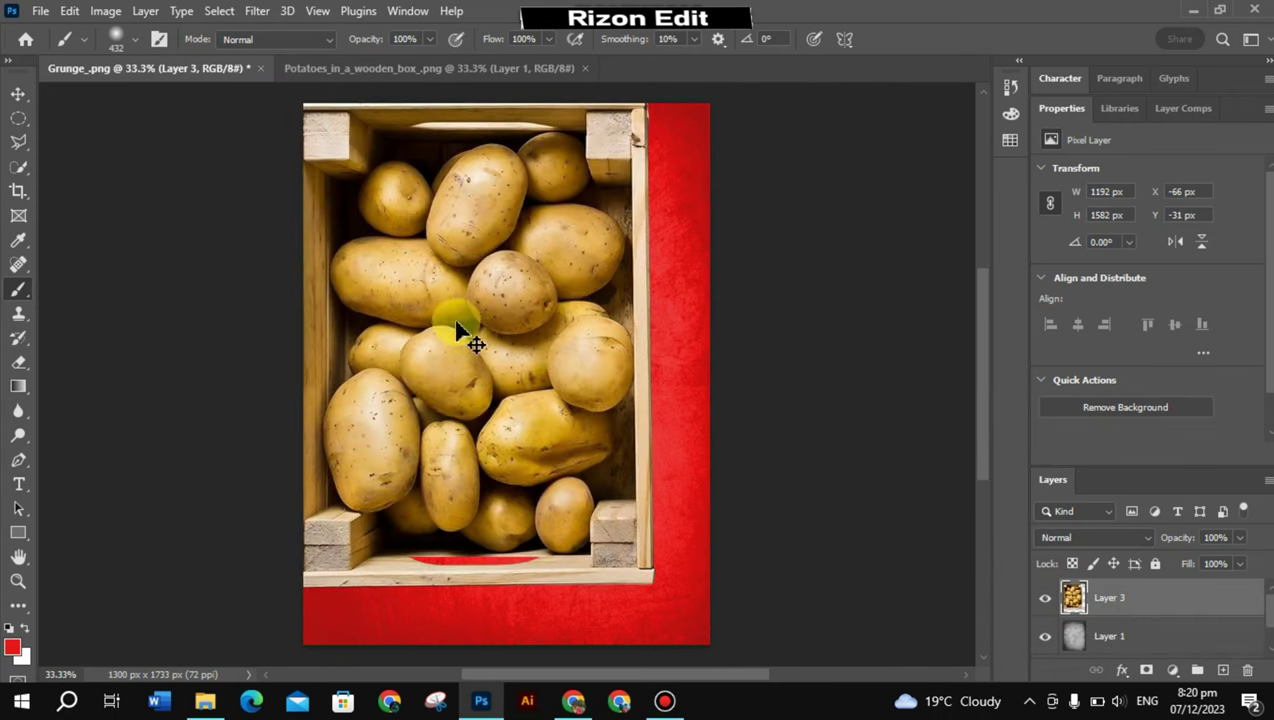
key("ctrl+t")
left_click_drag(457, 333, 503, 362)
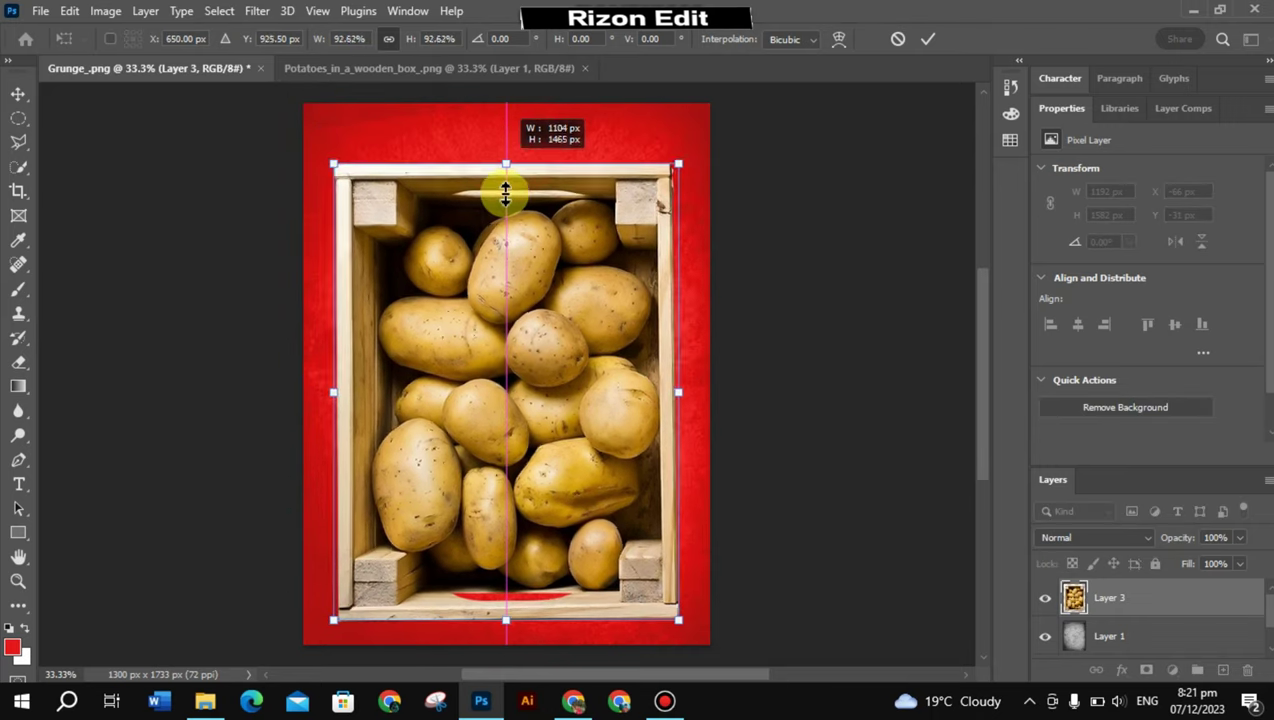
left_click_drag(507, 125, 505, 225)
mouse_move(499, 334)
left_mouse_down()
mouse_move(503, 347)
mouse_move(501, 291)
left_mouse_up()
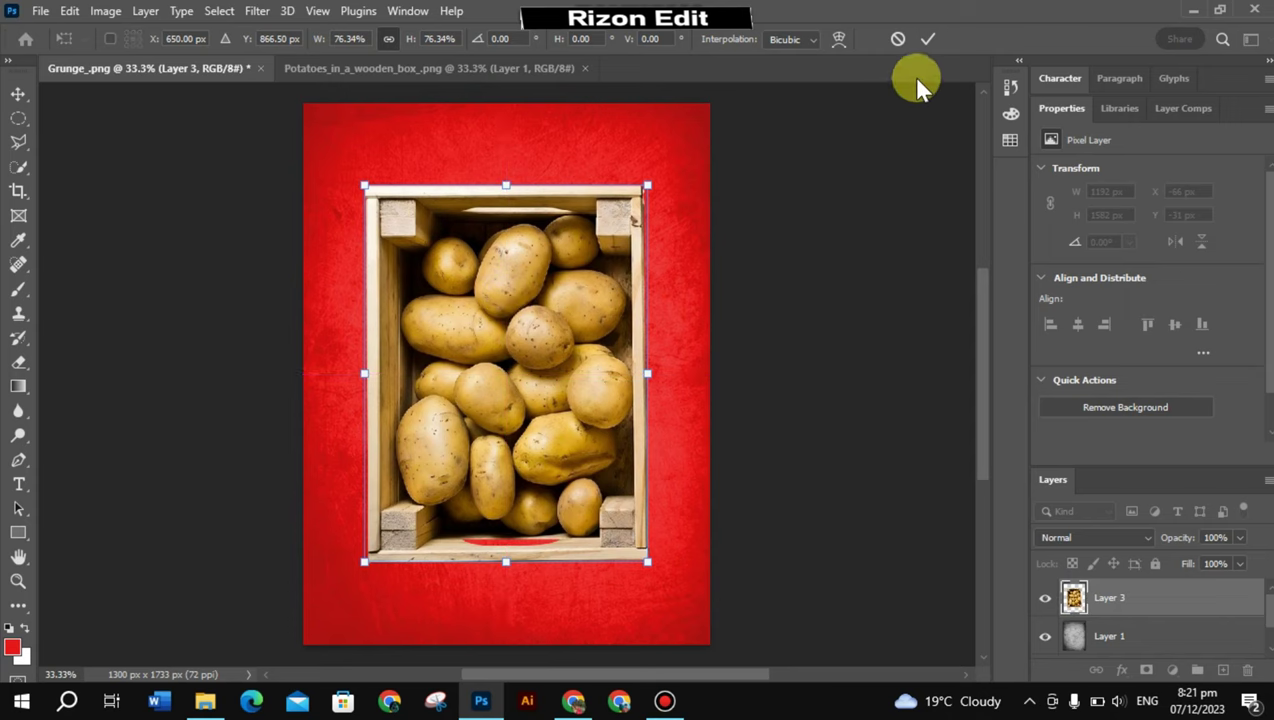
left_click(927, 40)
key("b")
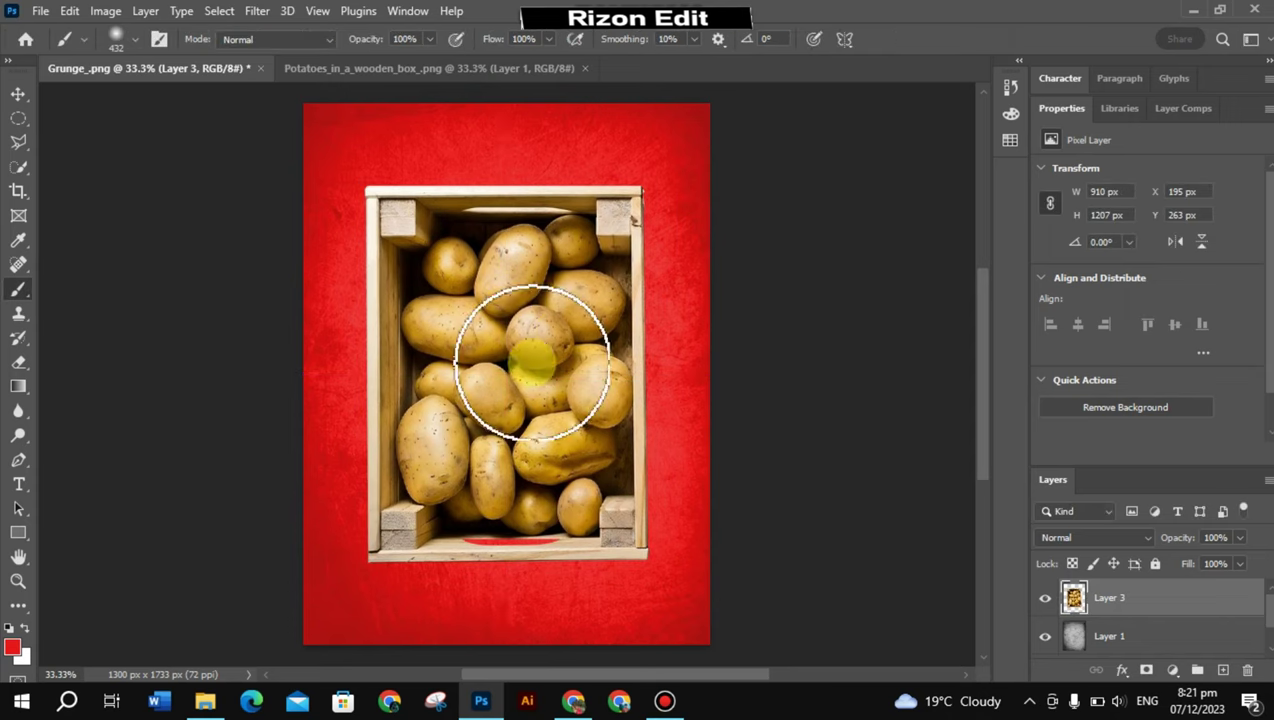
Step: Hide the crate and add a Hue/Saturation layer over red Layer 2 with Lightness -36, Saturation -4
left_click(1047, 612)
scroll(1066, 636, "down", 1)
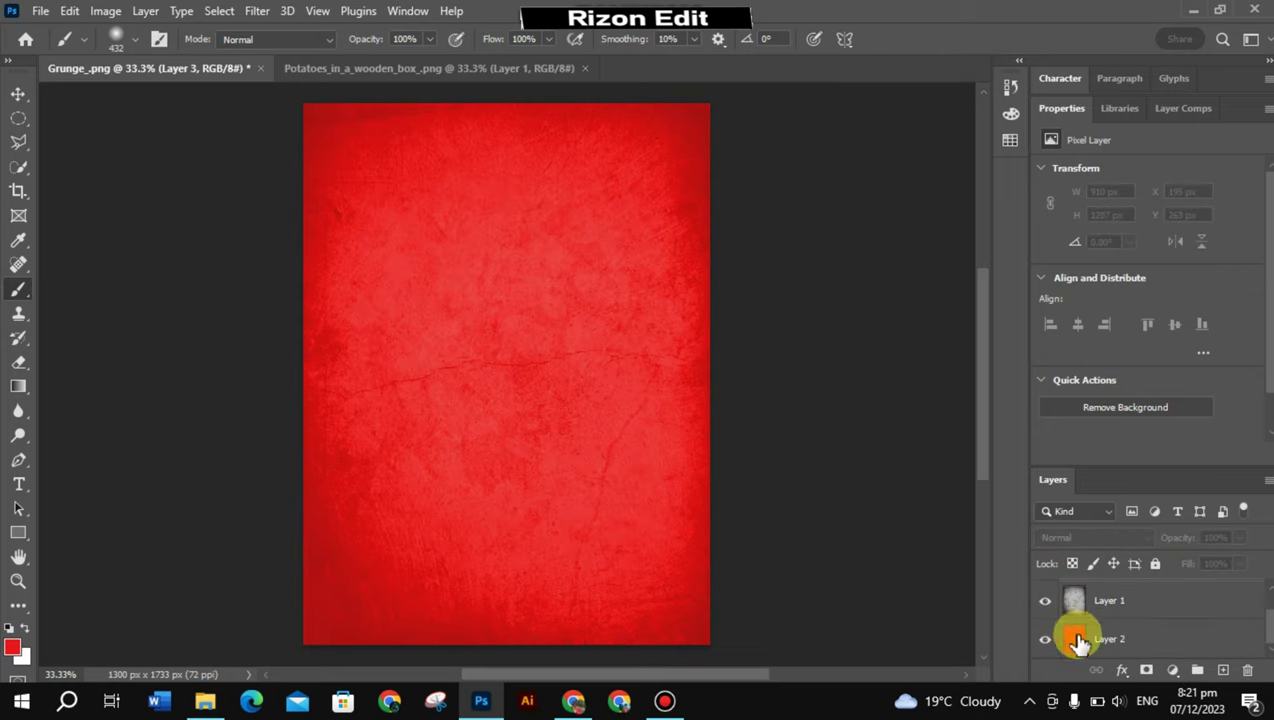
left_click(1077, 641)
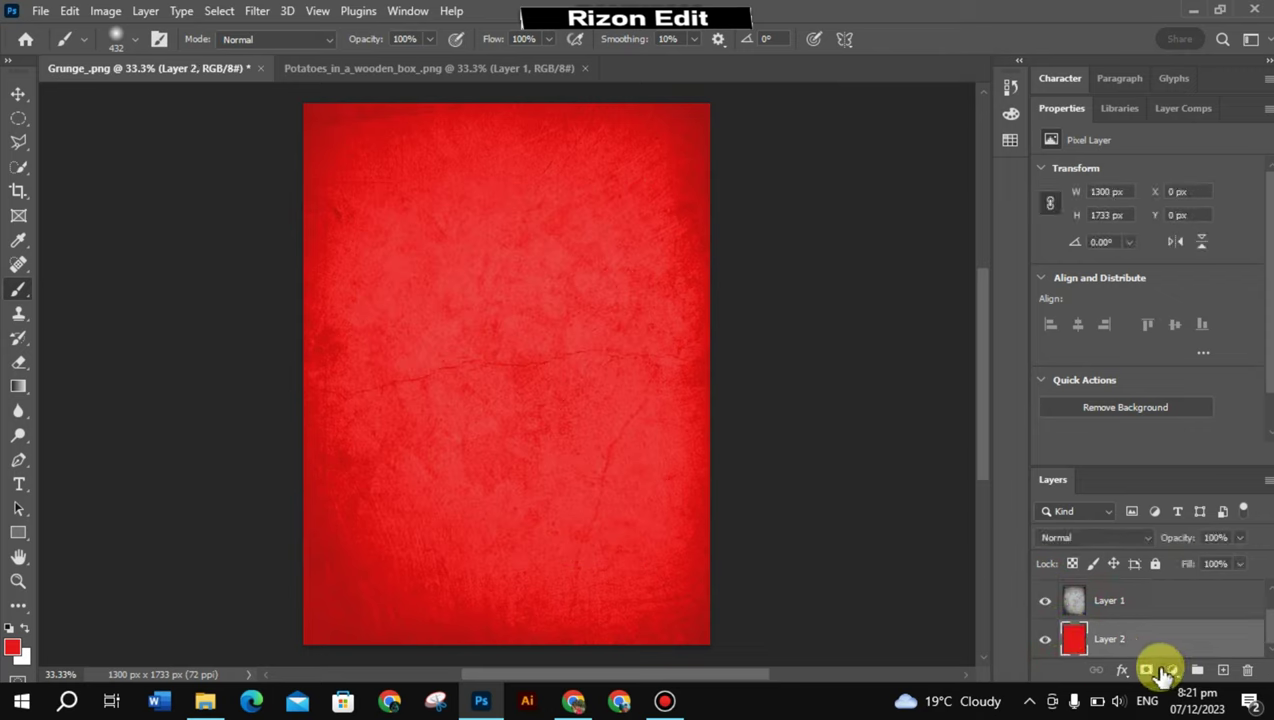
left_click(1123, 672)
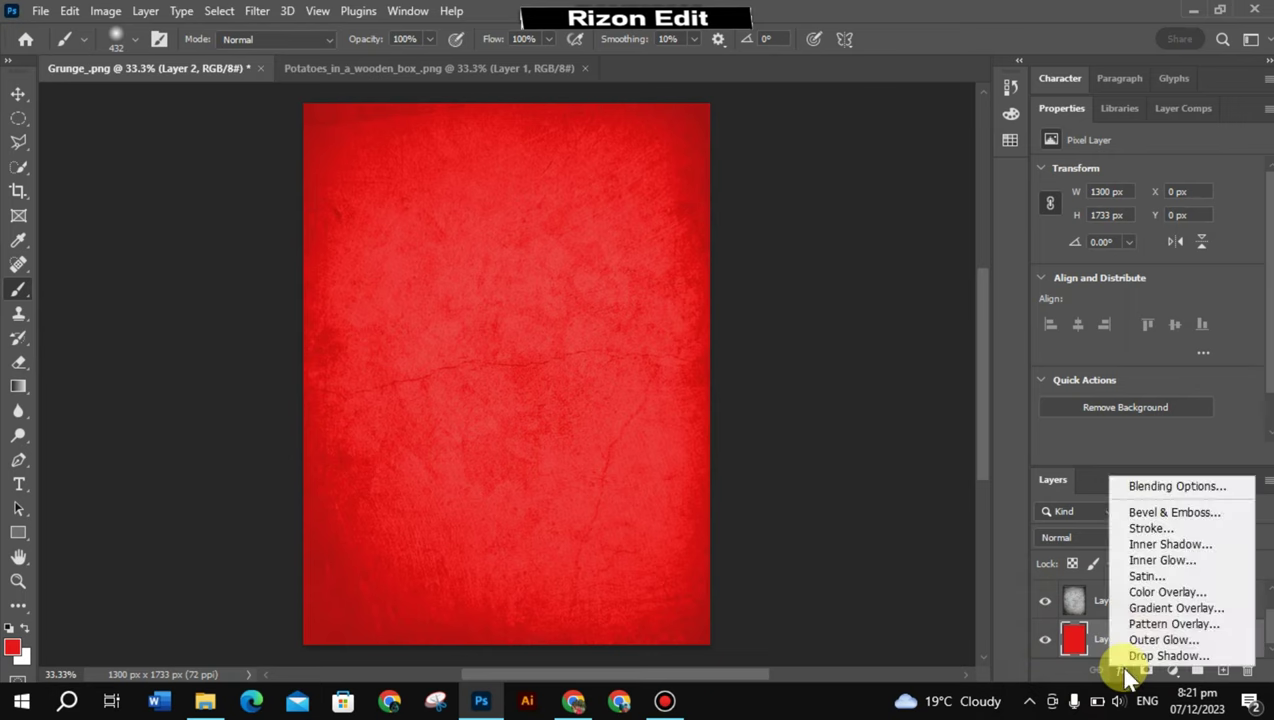
left_click(1172, 670)
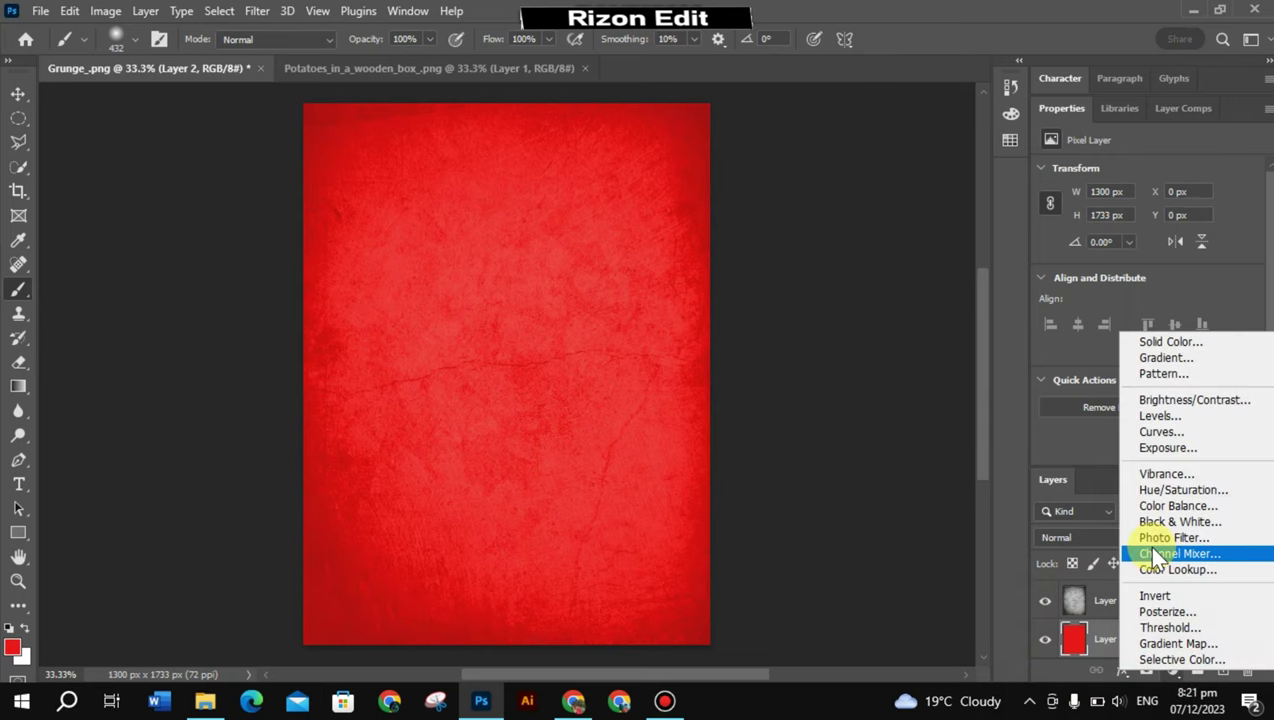
left_click(1162, 491)
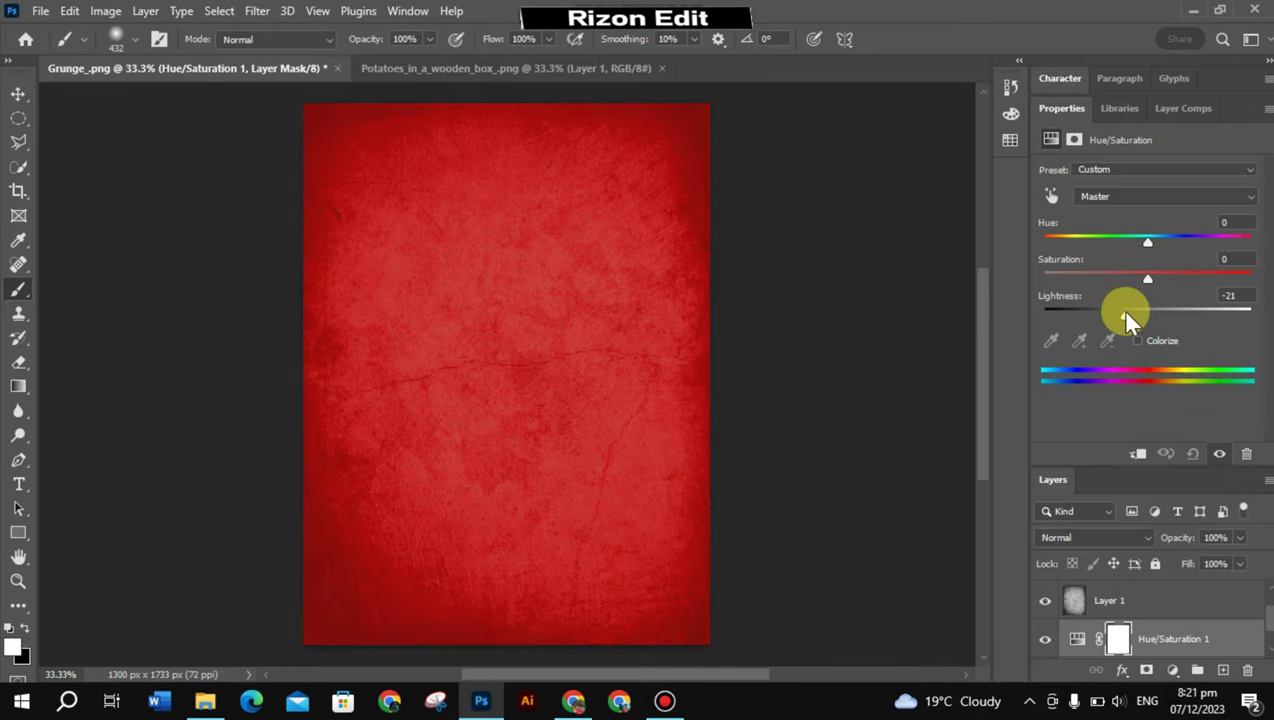
mouse_move(1122, 310)
left_mouse_down()
mouse_move(1108, 310)
mouse_move(1166, 279)
mouse_move(1145, 283)
left_mouse_up()
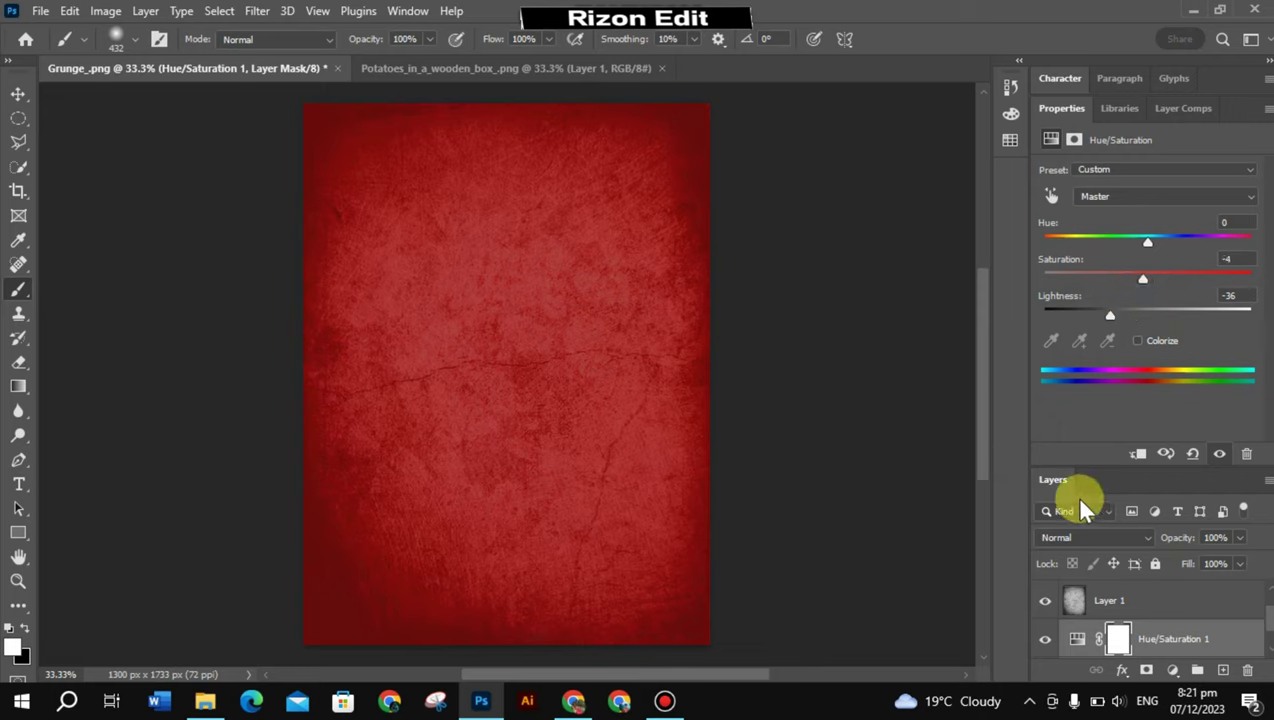
left_click(17, 364)
Step: Erase the mask's centre with a 0%-hardness, ~1100 px eraser, leaving a 73% opacity vignette
left_click(118, 40)
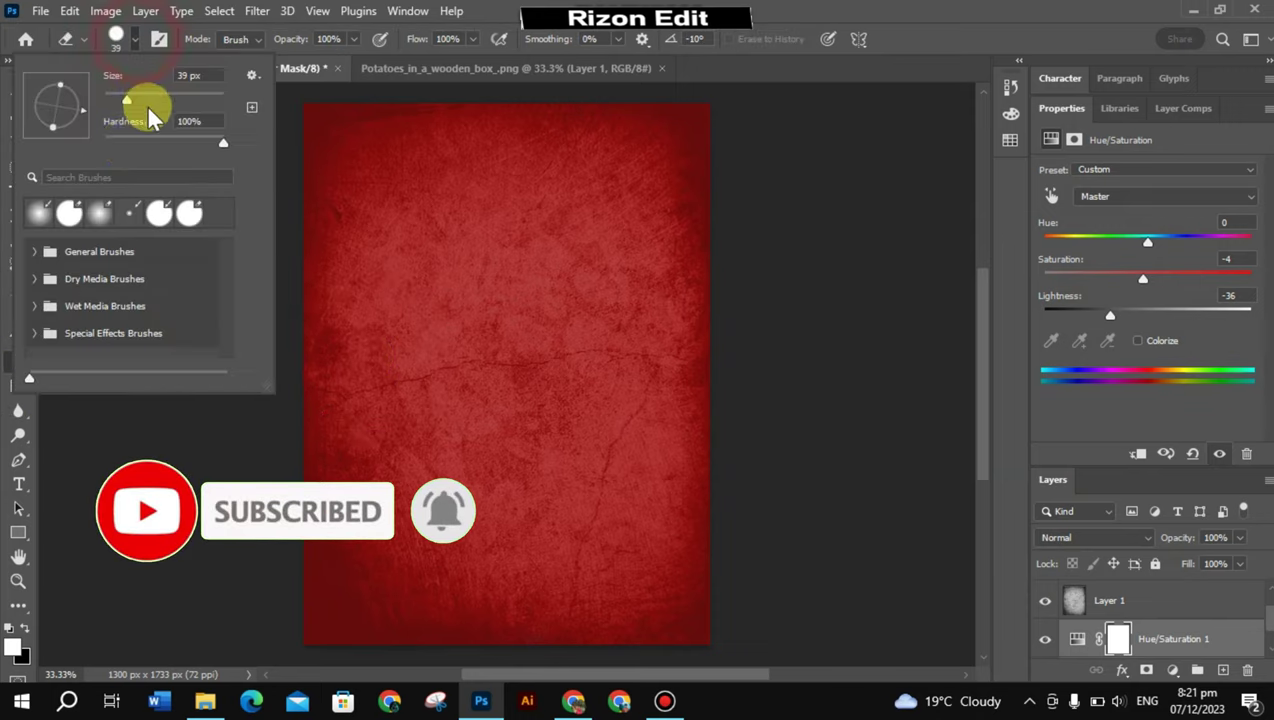
left_click(68, 212)
left_click_drag(126, 99, 218, 100)
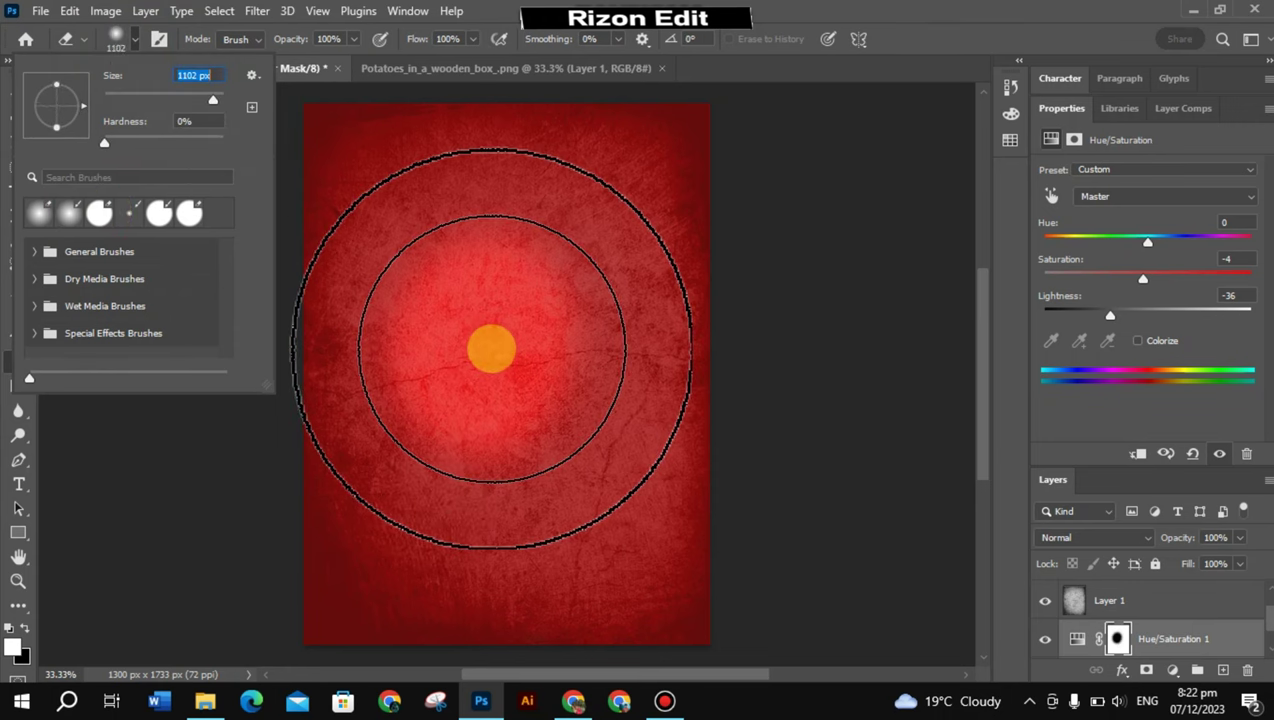
left_click(488, 350)
mouse_move(469, 316)
left_mouse_down()
mouse_move(491, 372)
mouse_move(532, 324)
mouse_move(520, 299)
mouse_move(483, 285)
mouse_move(459, 437)
mouse_move(506, 449)
mouse_move(532, 358)
left_mouse_up()
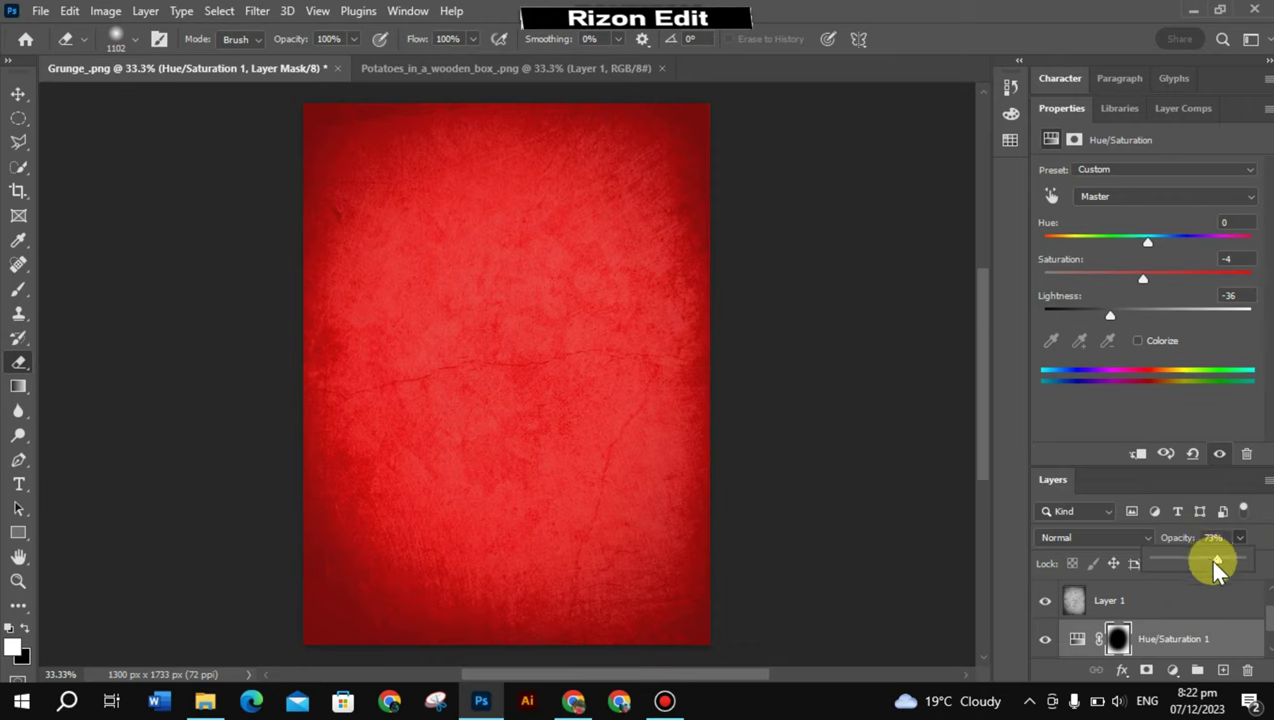
Step: Show and select crate Layer 3, then rotate it very slightly to 902 × 1208 px
scroll(1072, 606, "down", 1)
scroll(1078, 610, "up", 2)
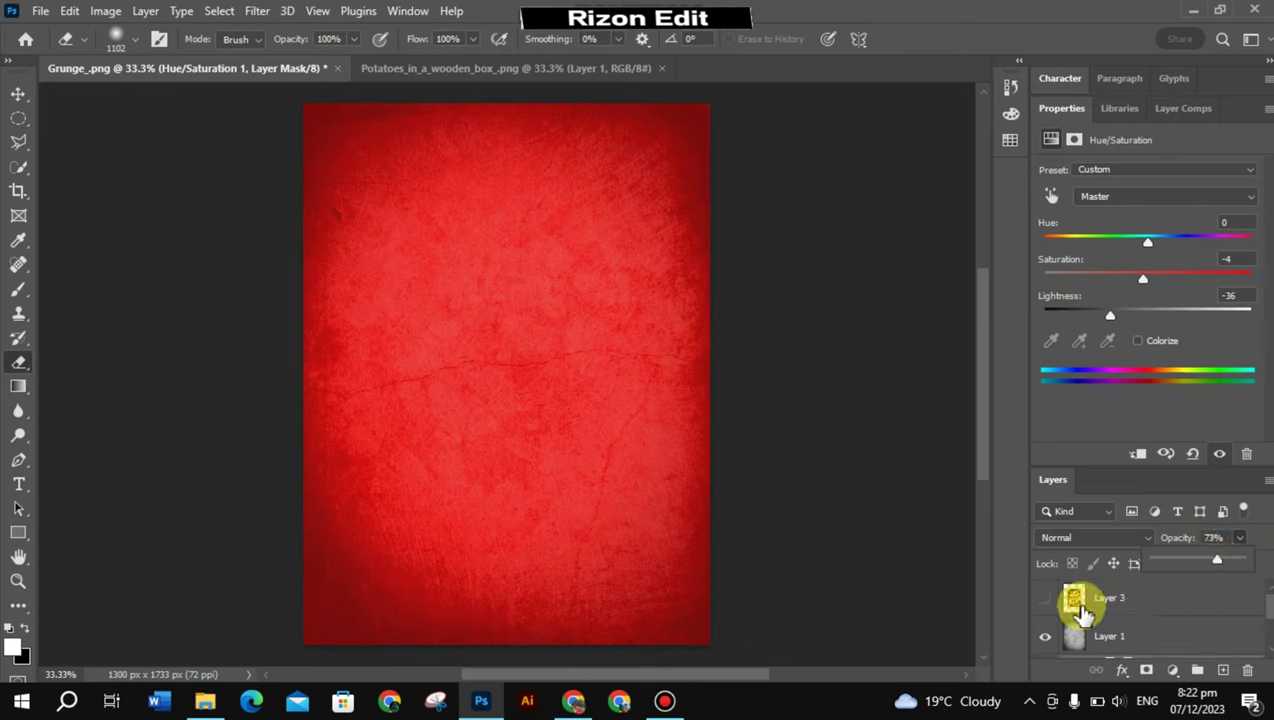
scroll(1080, 600, "up", 1)
scroll(1080, 600, "down", 1)
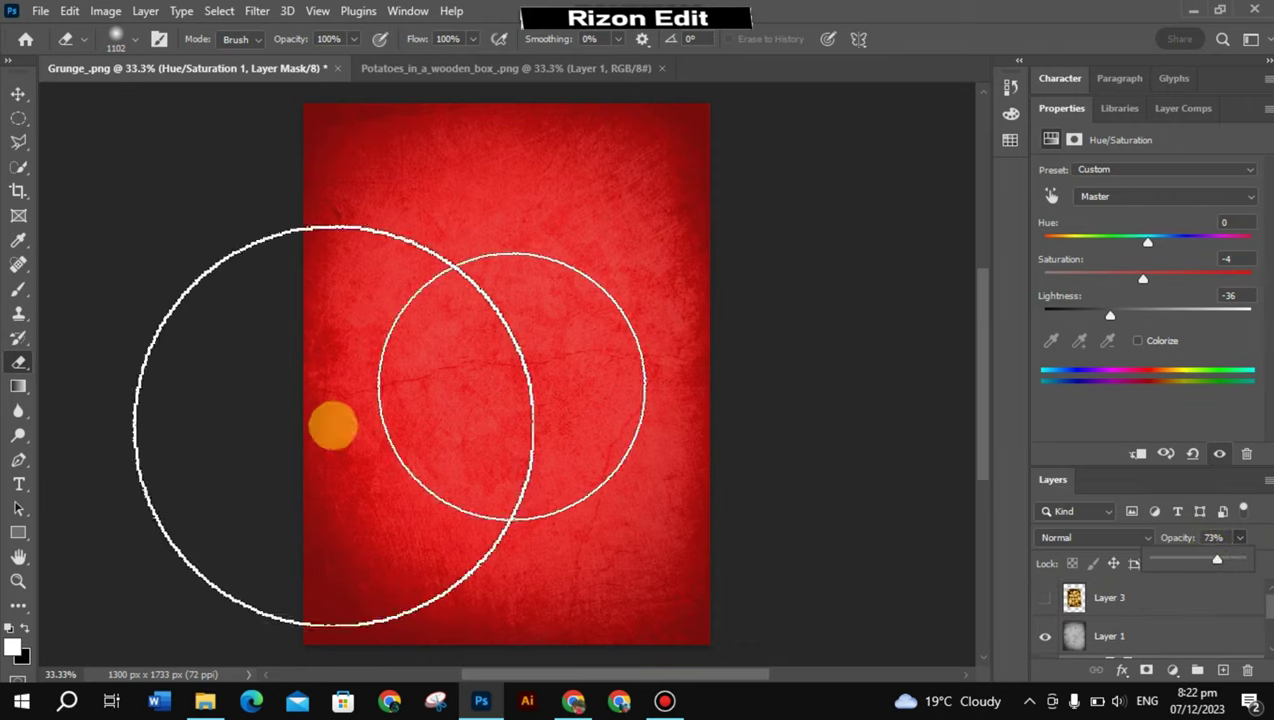
left_click(1044, 598)
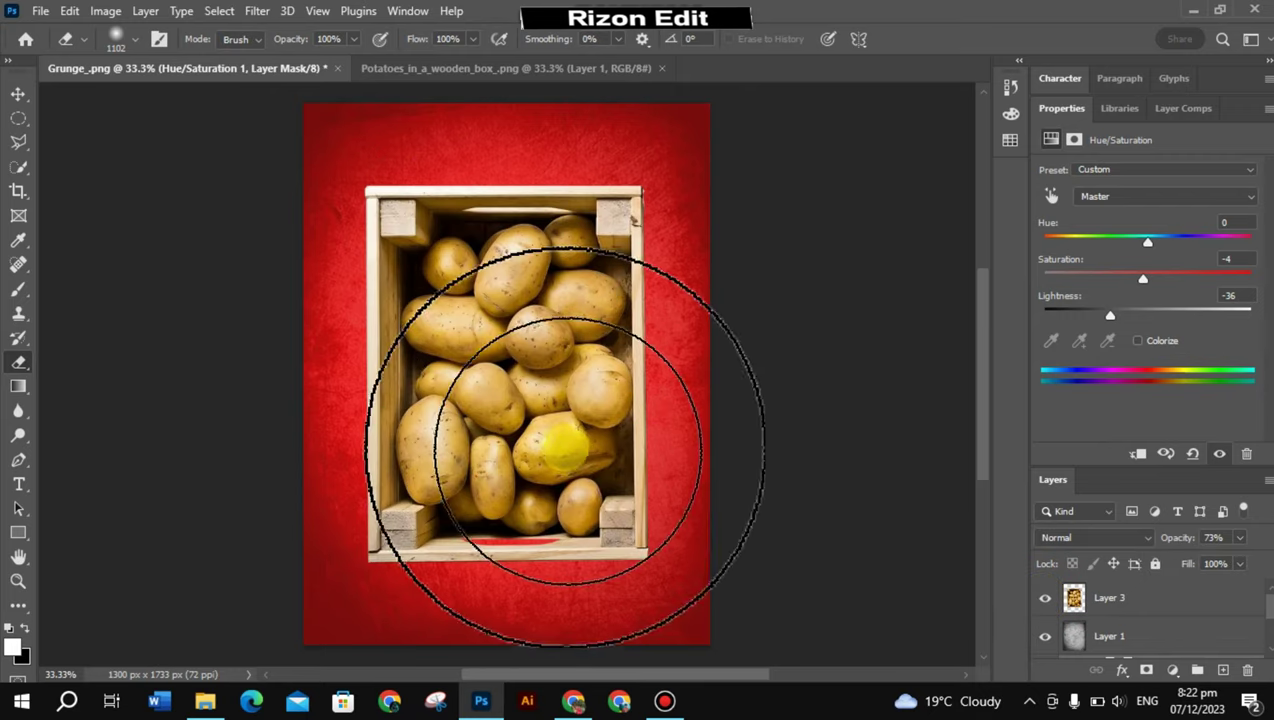
left_click(1080, 598)
key("ctrl+t")
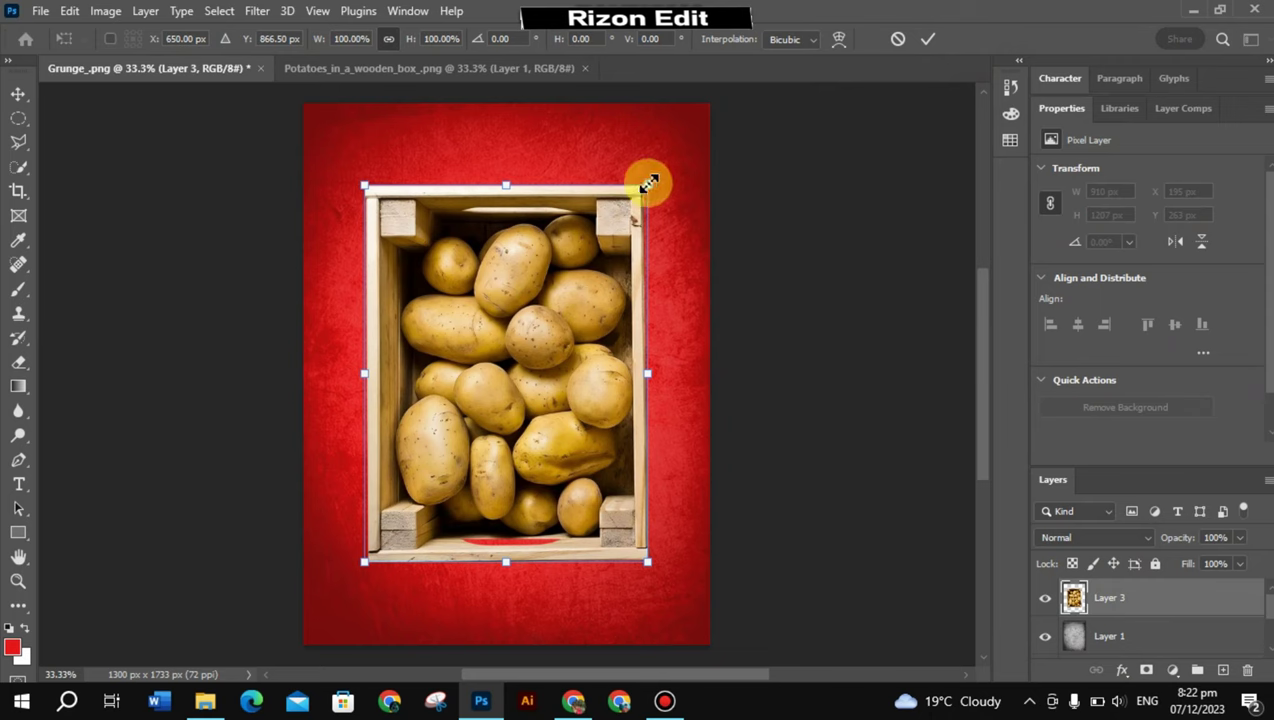
left_click_drag(662, 170, 662, 171)
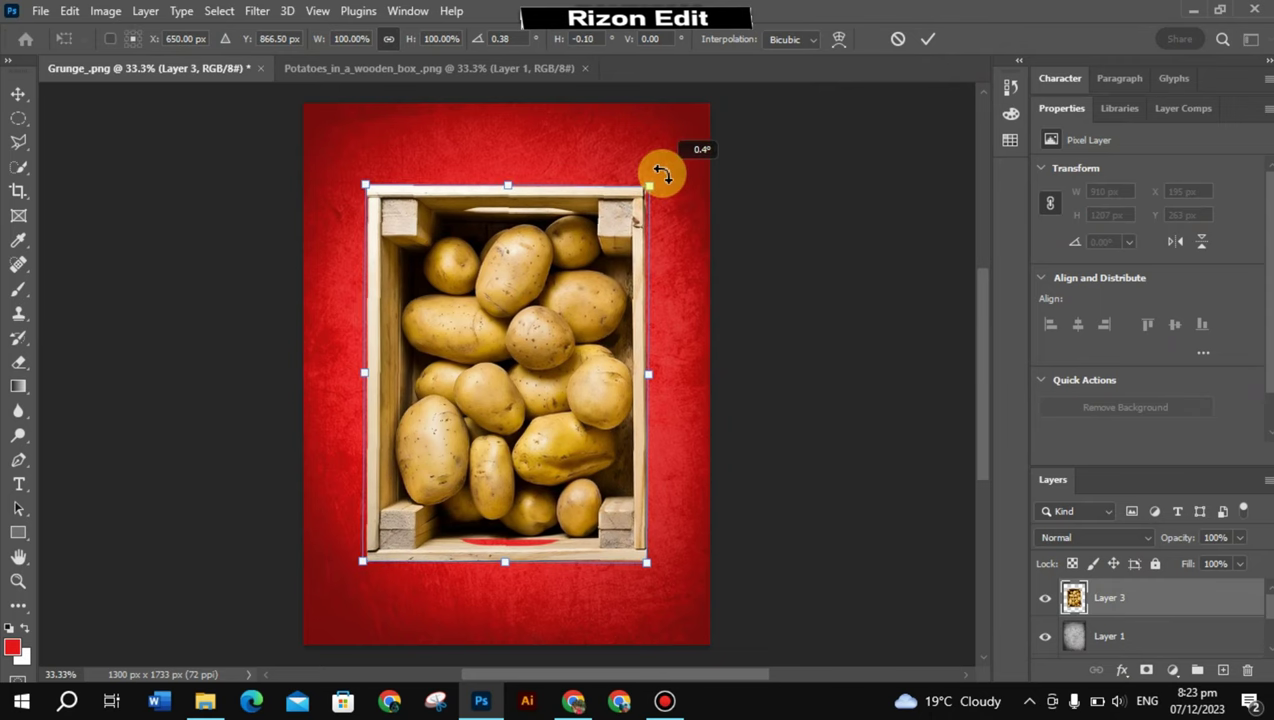
left_click(930, 41)
Step: Add a new Layer 4 beneath the crate and set the brush colour to black
key("e")
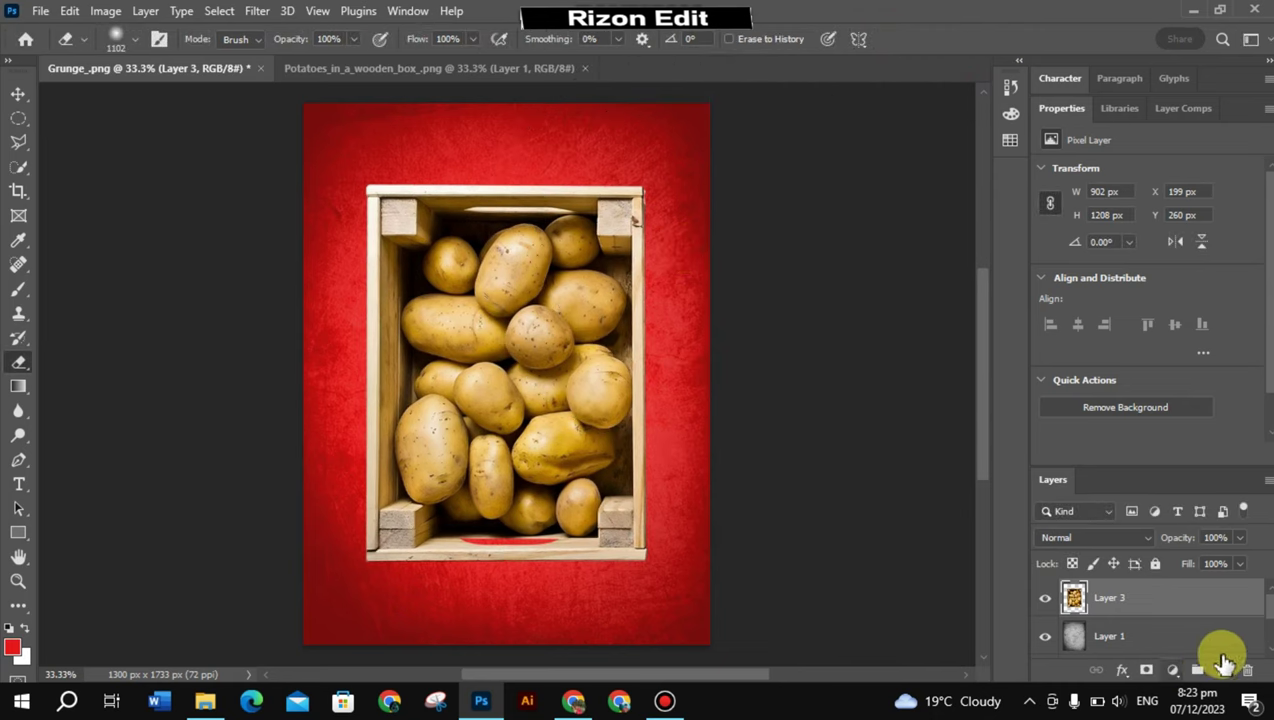
left_click(1222, 670)
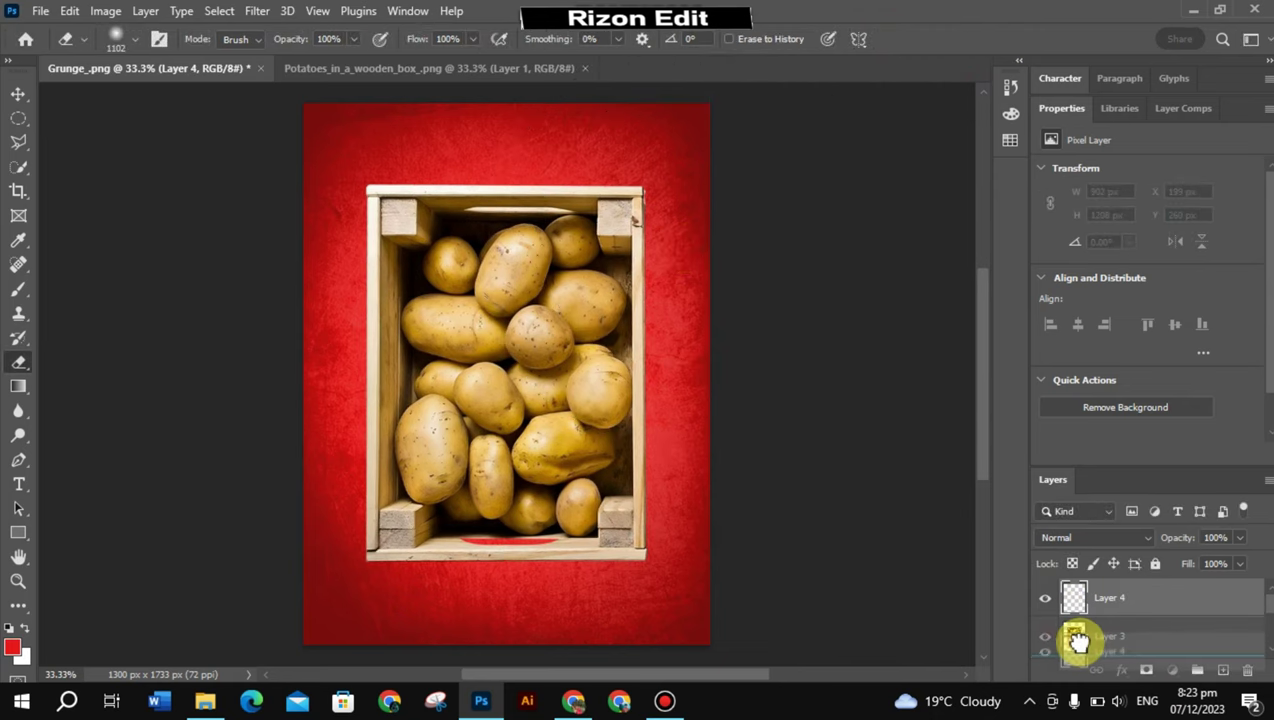
left_click_drag(1083, 592, 1080, 640)
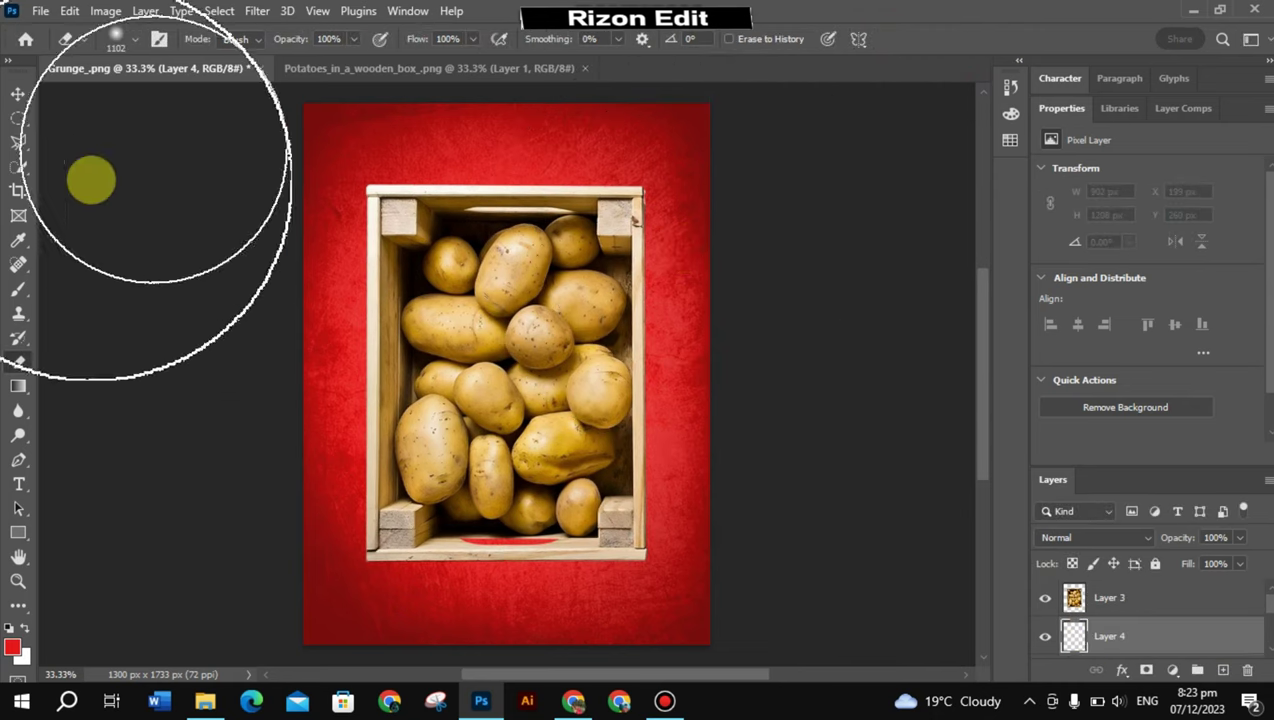
left_click(18, 289)
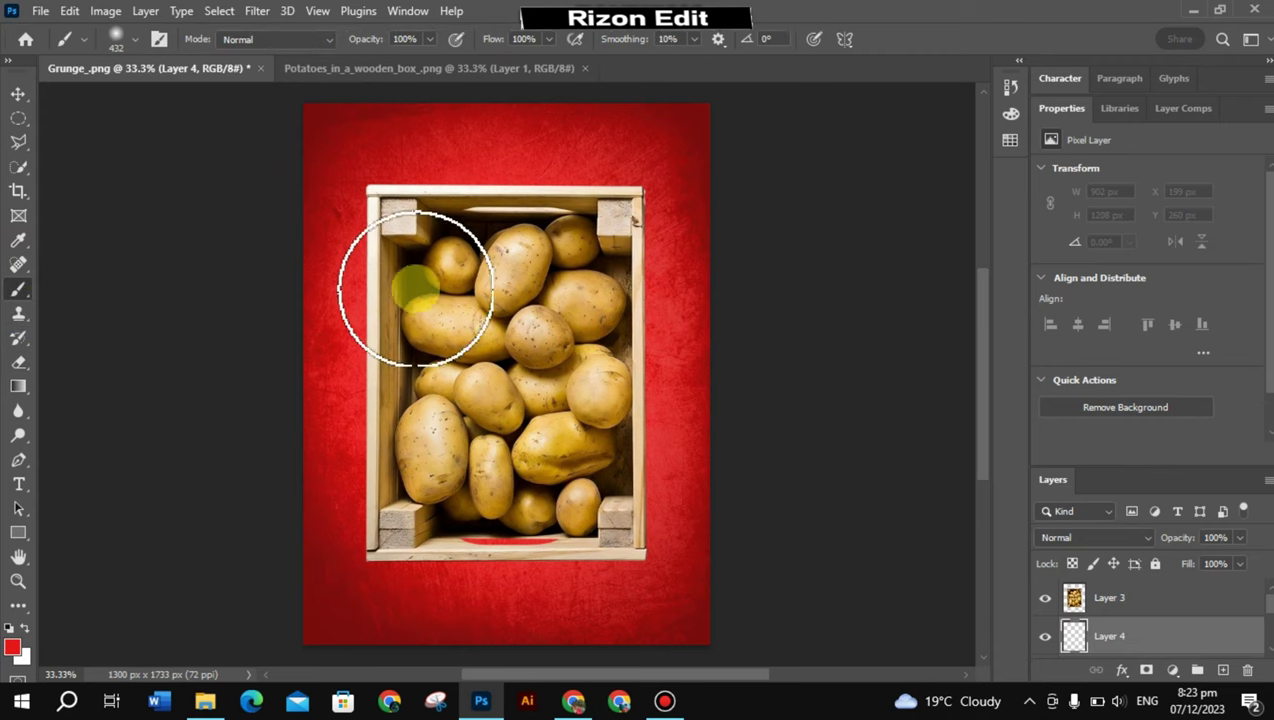
left_click(14, 642)
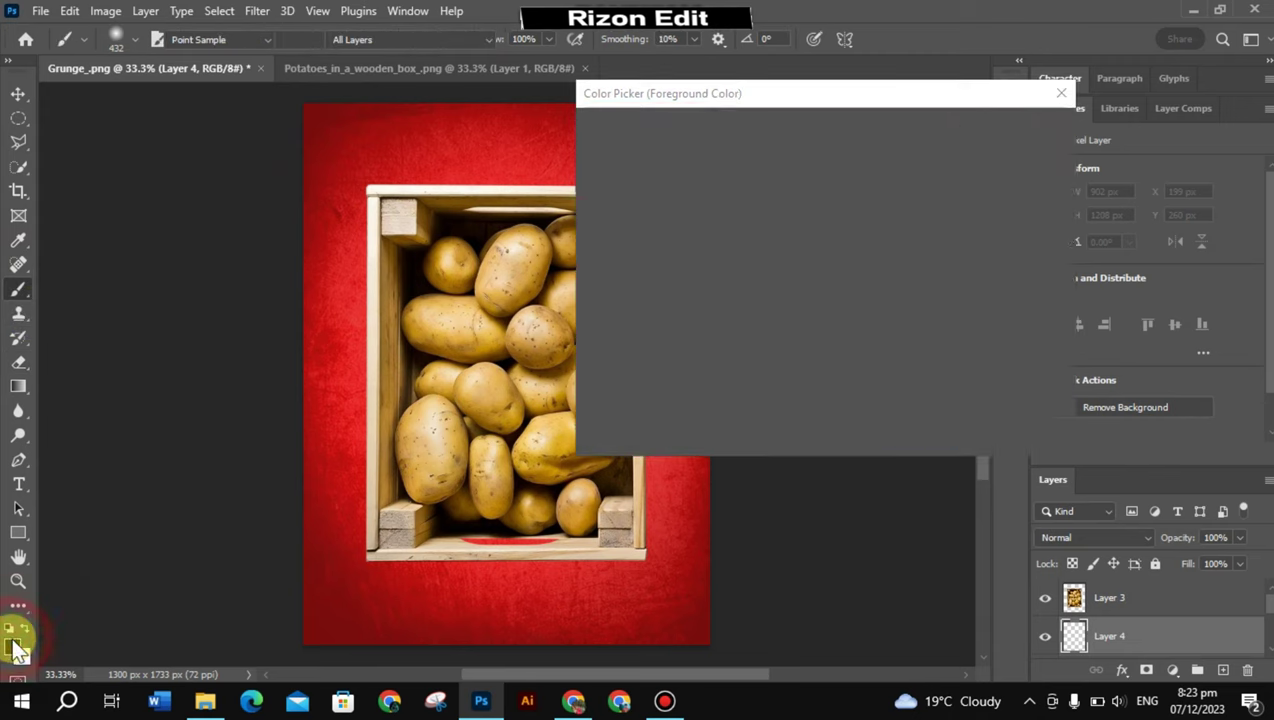
left_click(1012, 129)
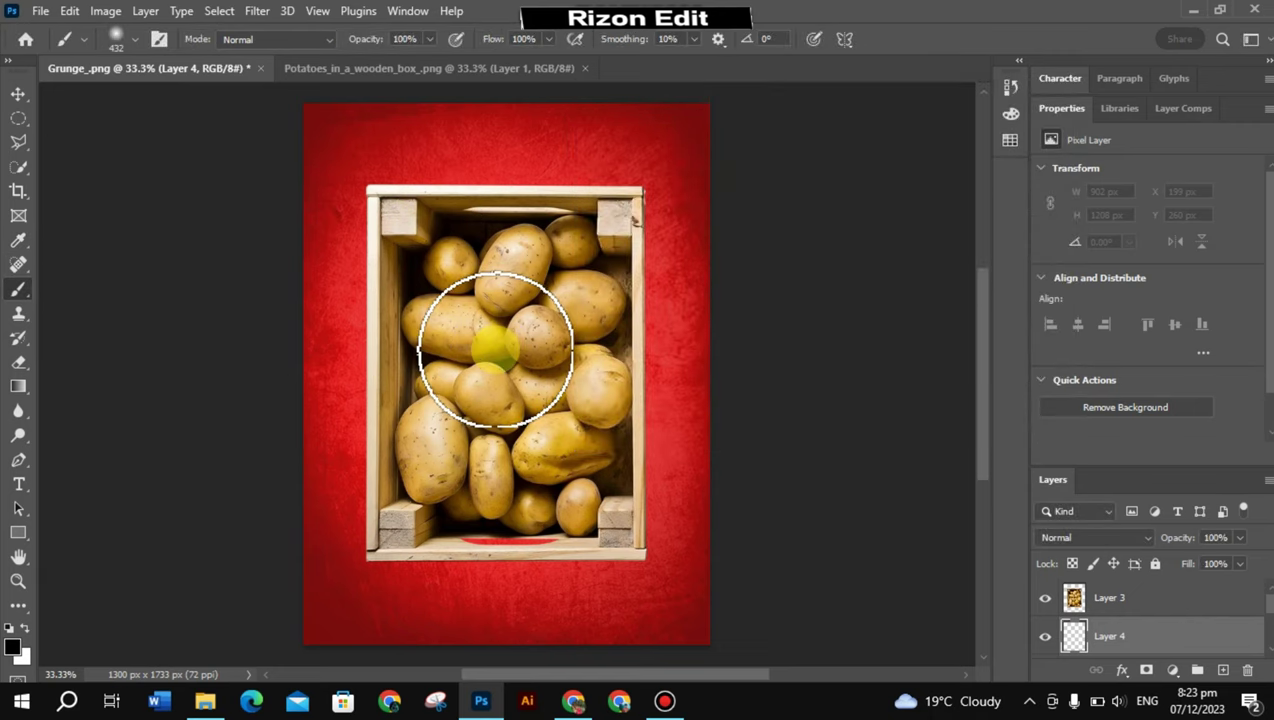
Step: Move the Layer 4 shadow behind the crate and widen it on both sides
key("ctrl+t")
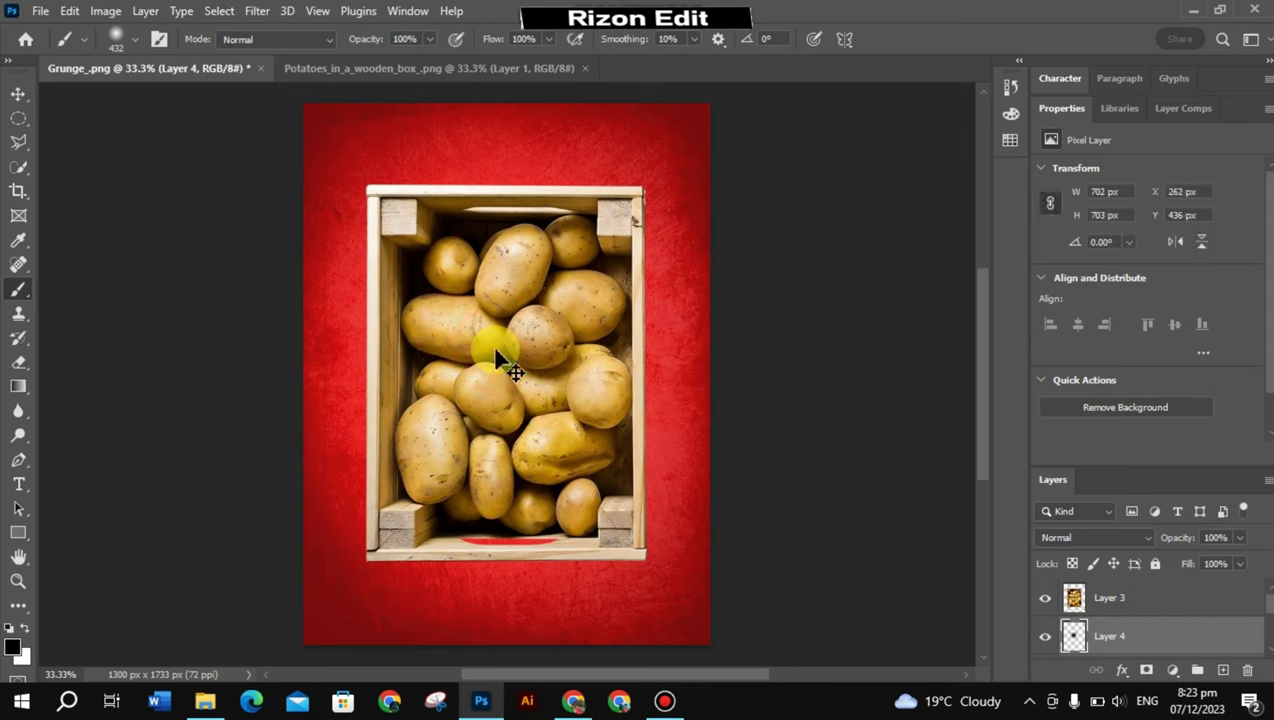
left_click_drag(479, 342, 376, 370)
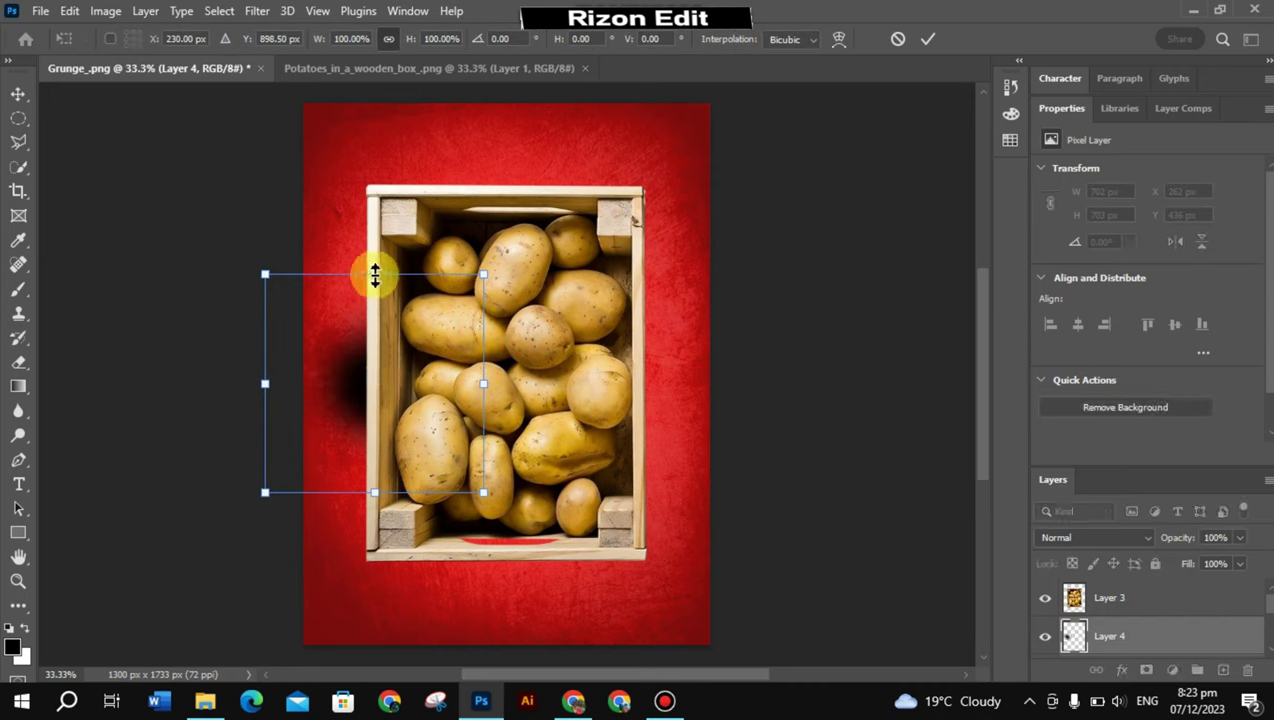
mouse_move(374, 274)
left_mouse_down()
mouse_move(387, 177)
mouse_move(378, 104)
mouse_move(368, 258)
left_mouse_up()
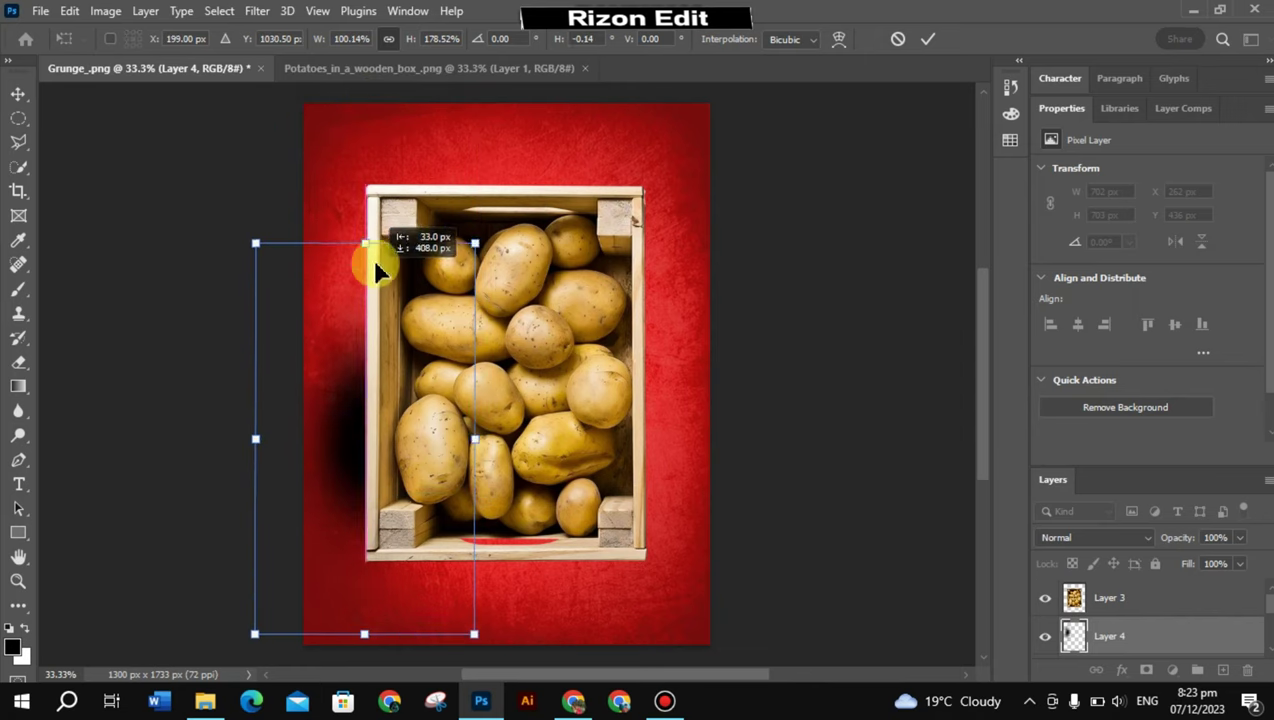
left_click_drag(478, 612, 658, 410)
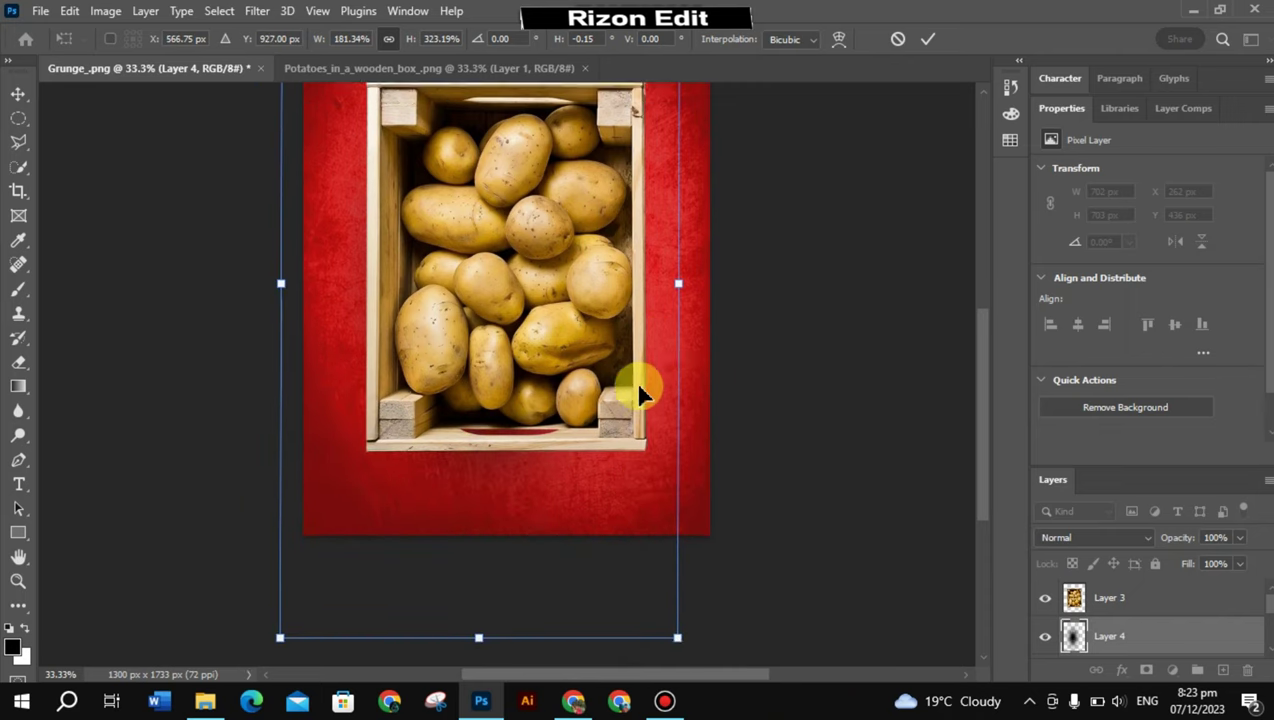
mouse_move(658, 410)
left_mouse_down()
mouse_move(698, 358)
mouse_move(805, 357)
left_mouse_up()
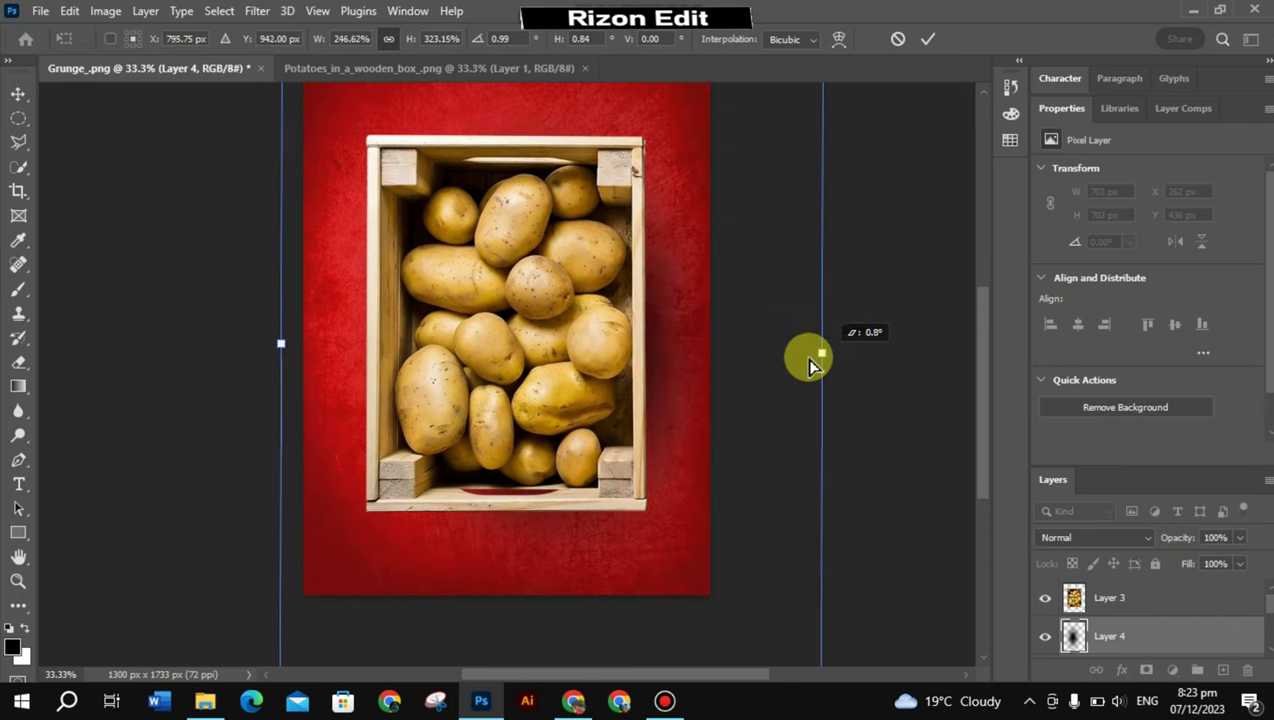
left_click_drag(723, 364, 620, 362)
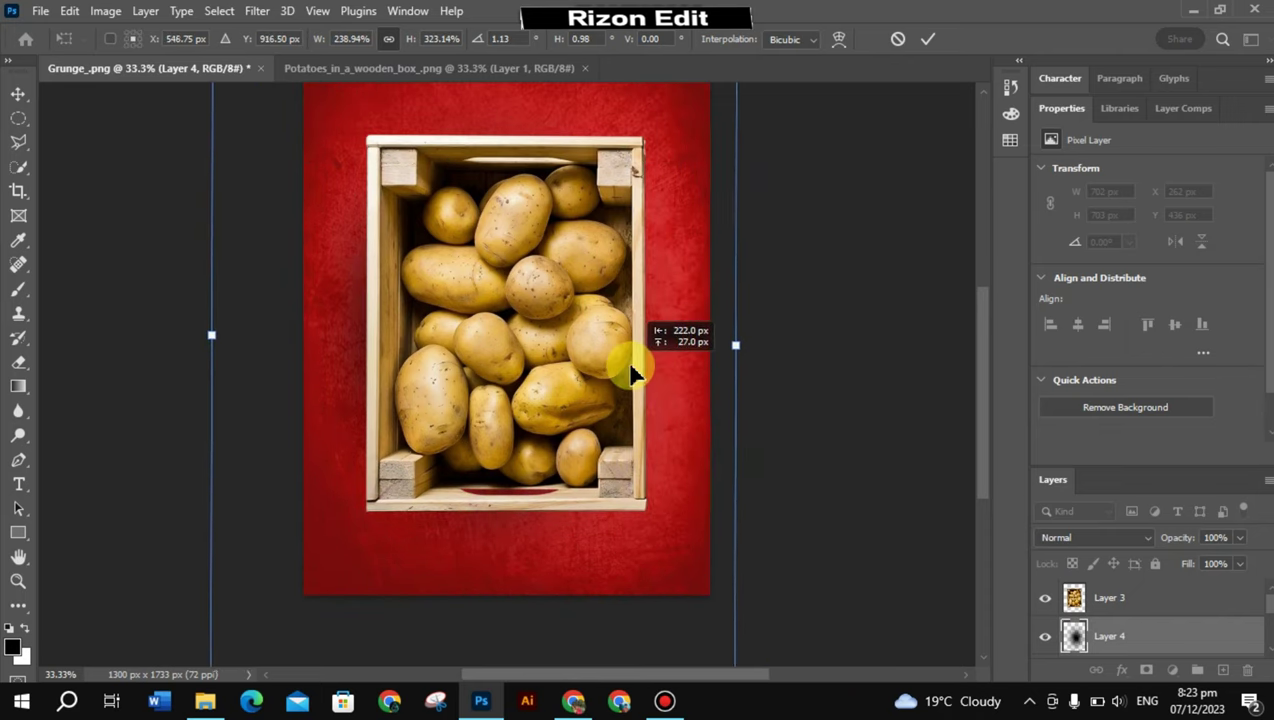
left_click_drag(734, 348, 801, 348)
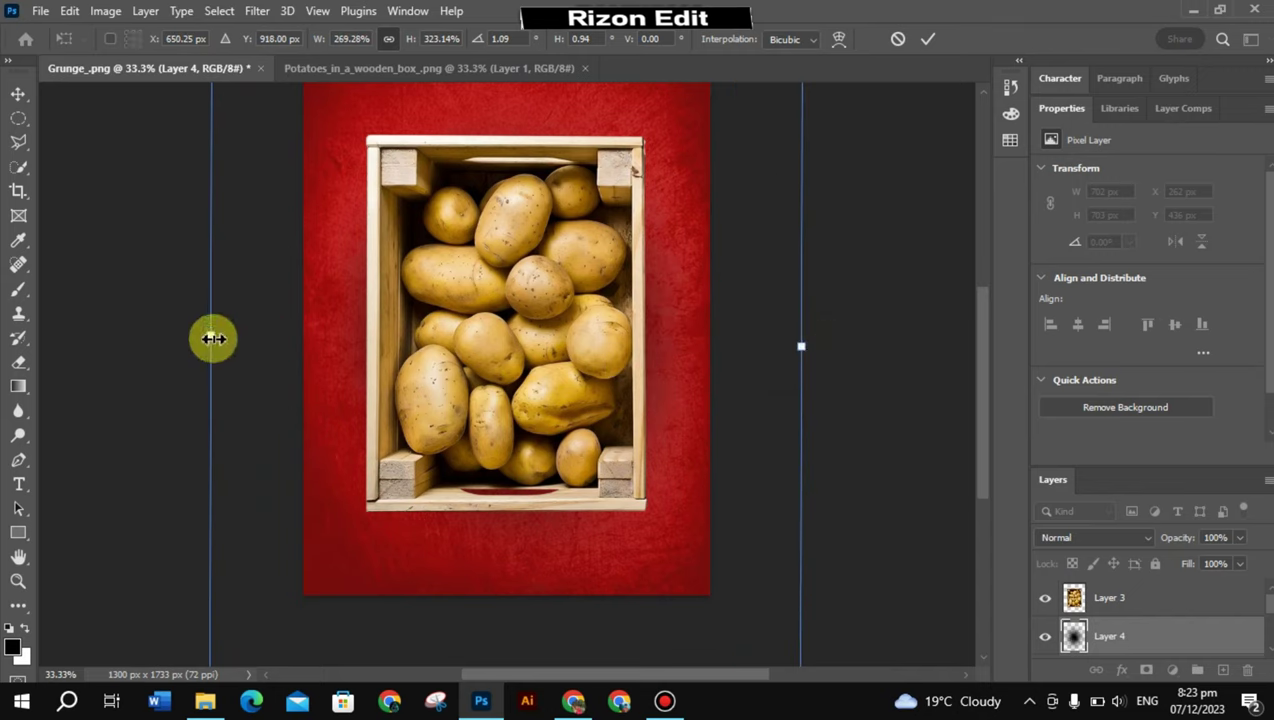
left_click_drag(213, 338, 178, 337)
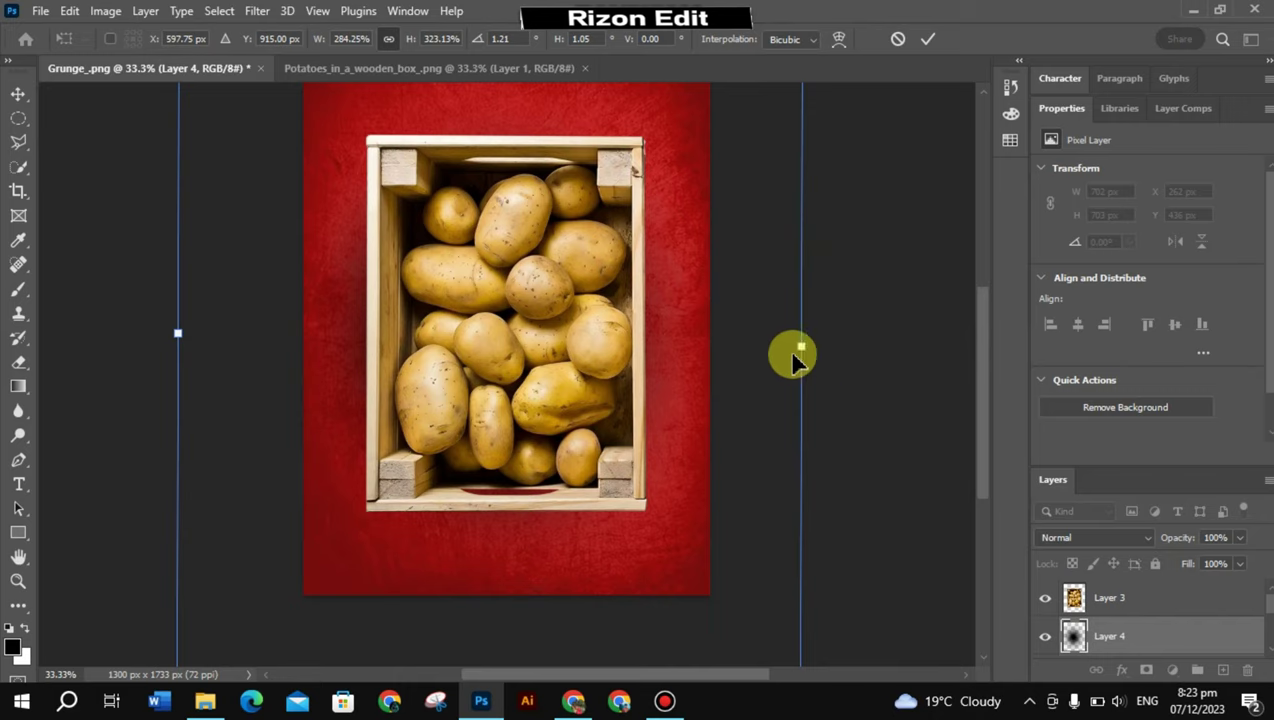
left_click_drag(797, 360, 832, 356)
Step: Stretch the shadow above and below the crate and commit it at 2460 × 2981 px
scroll(825, 370, "up", 2)
scroll(700, 320, "up", 3)
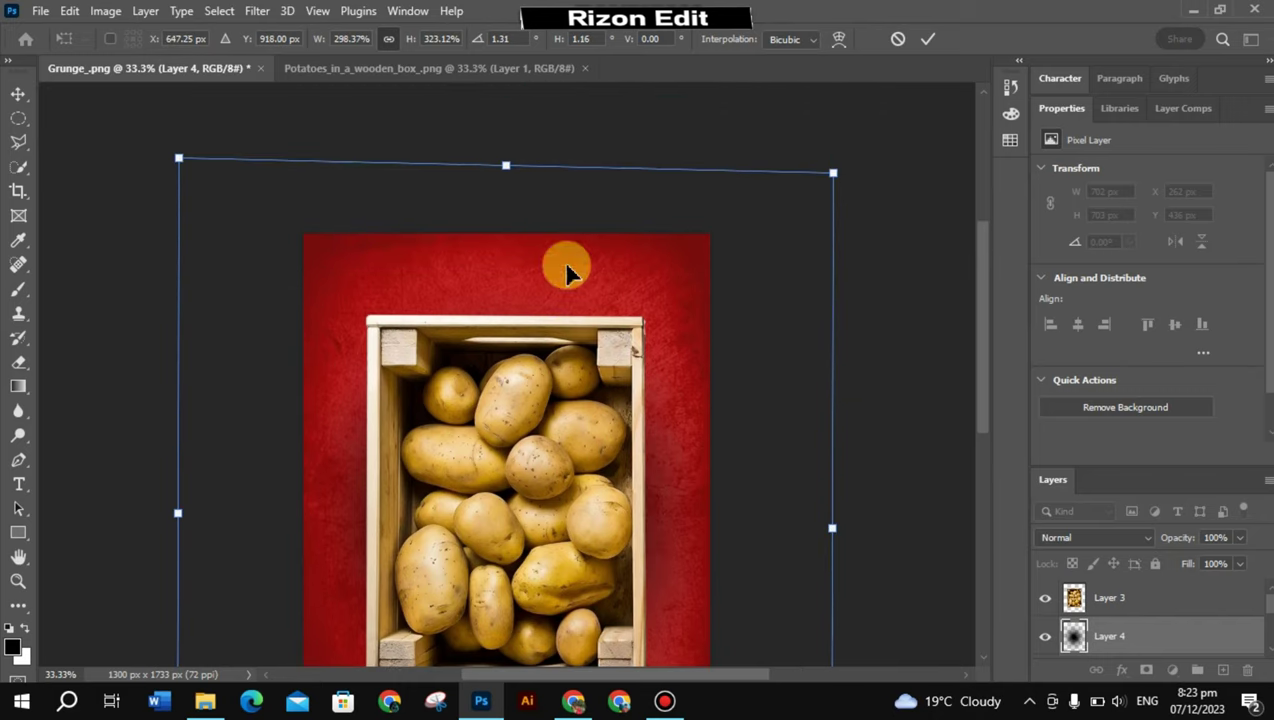
left_click_drag(511, 168, 512, 82)
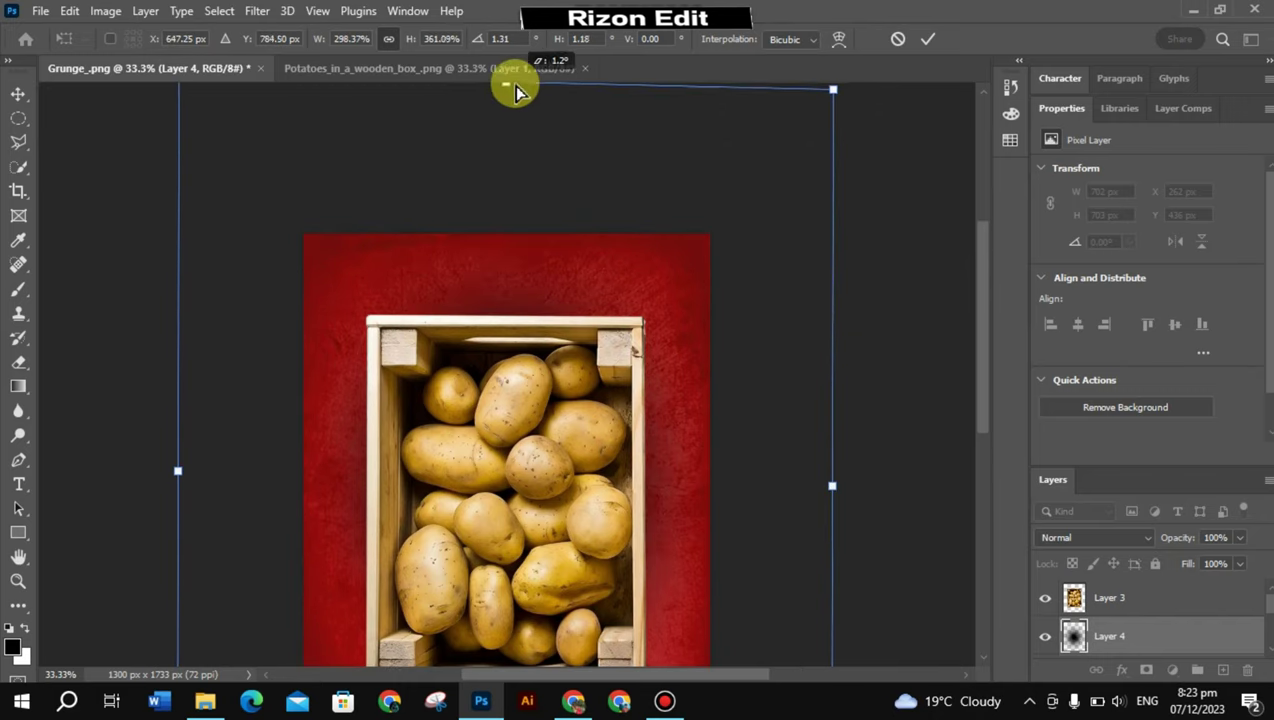
scroll(590, 290, "down", 4)
scroll(590, 330, "down", 3)
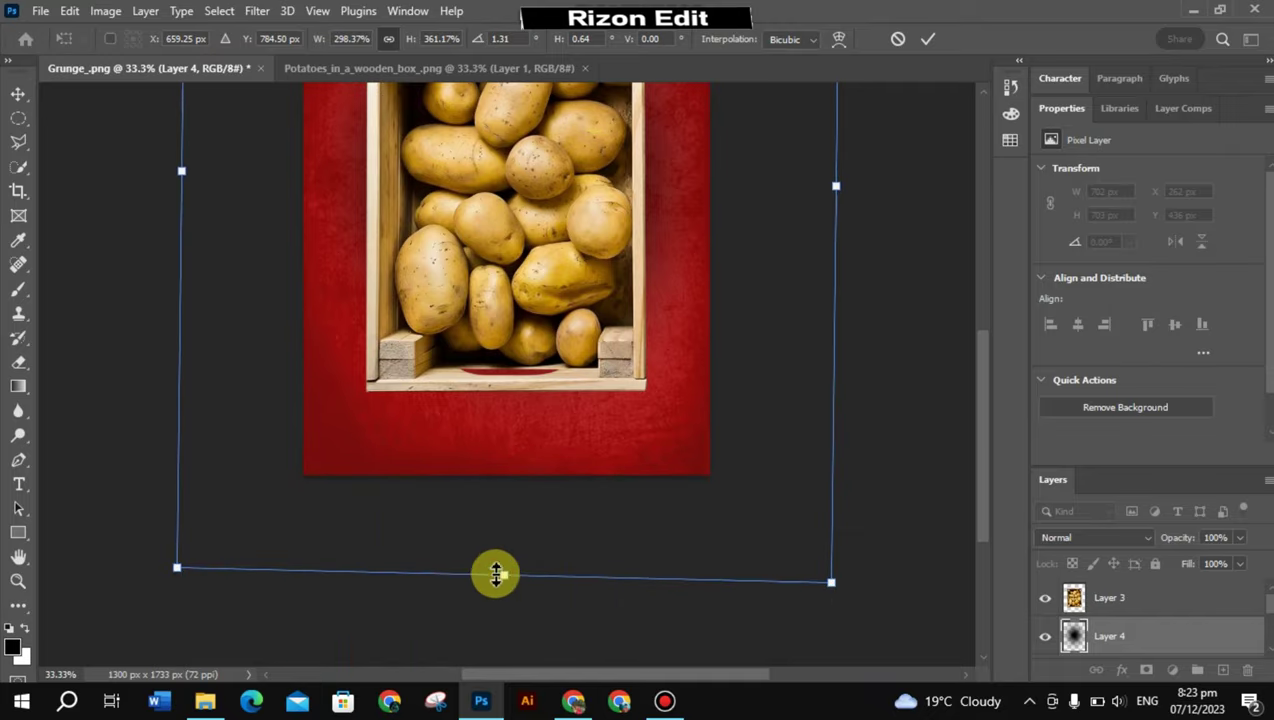
mouse_move(499, 568)
left_mouse_down()
mouse_move(522, 640)
mouse_move(504, 630)
left_mouse_up()
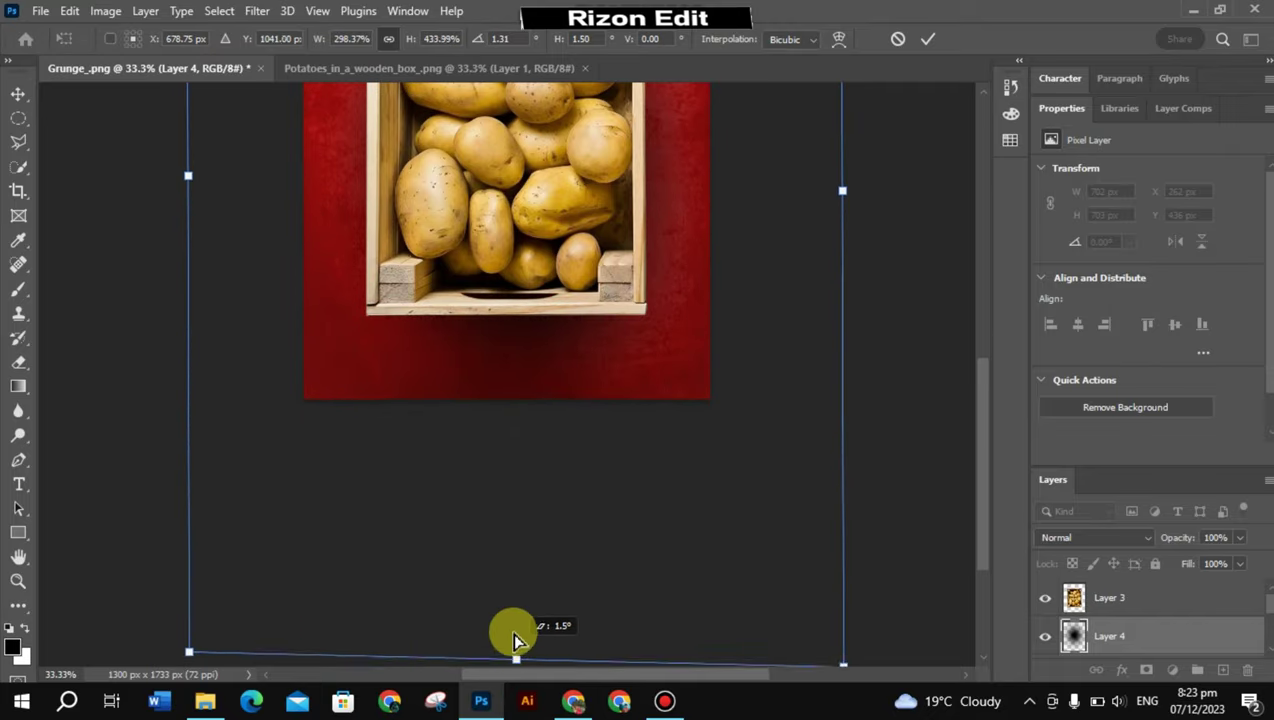
scroll(500, 617, "up", 3)
scroll(529, 549, "up", 2)
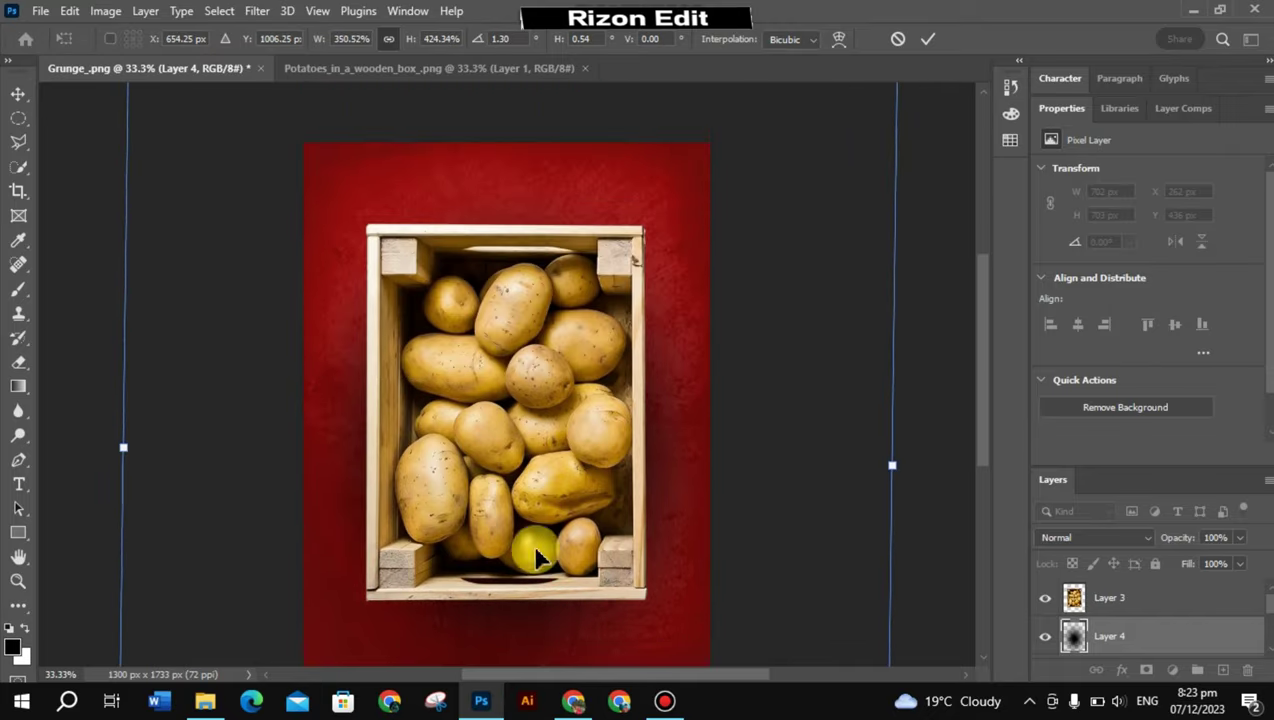
left_click_drag(680, 421, 679, 390)
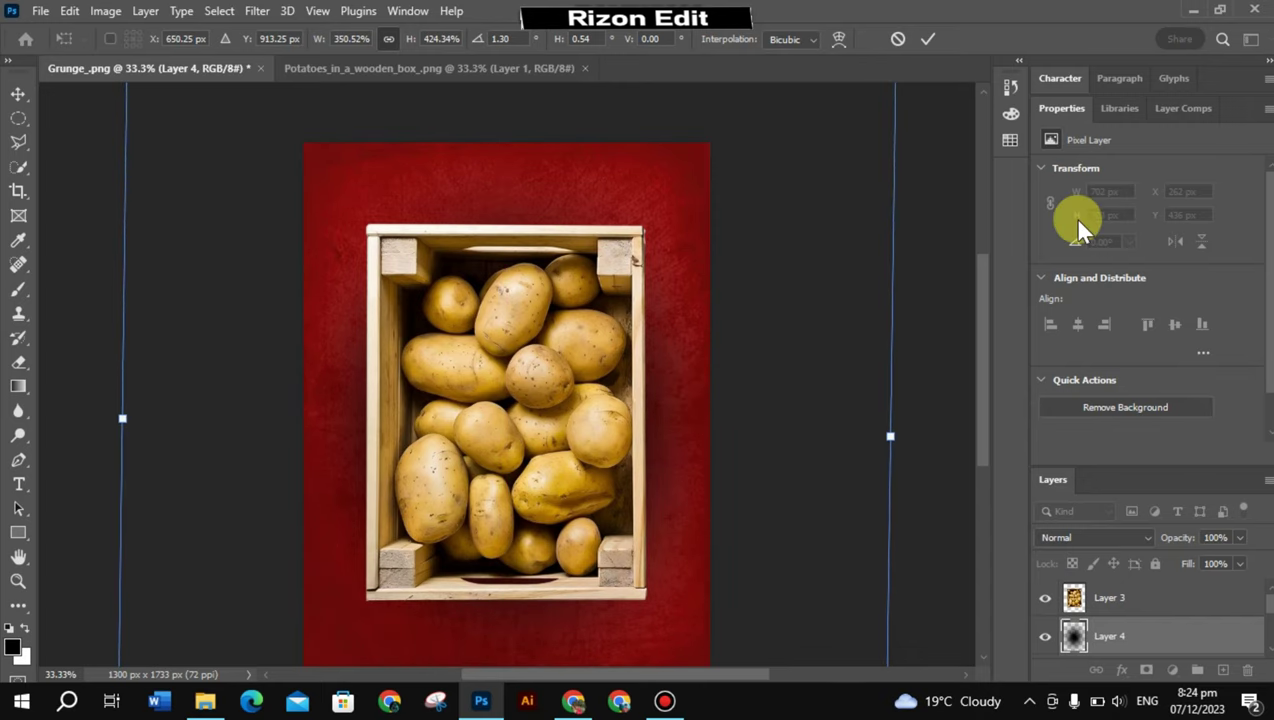
left_click(929, 44)
Step: Set the Layer 4 shadow's opacity to 77%
key("b")
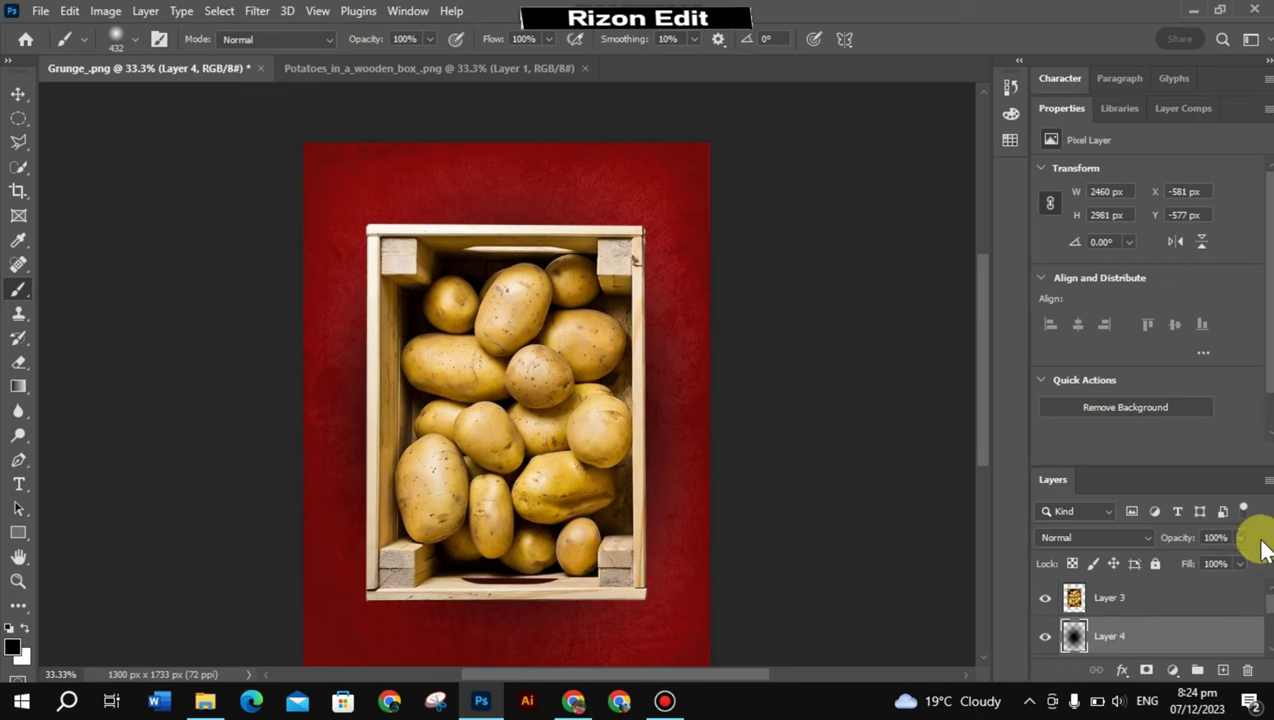
left_click(1239, 537)
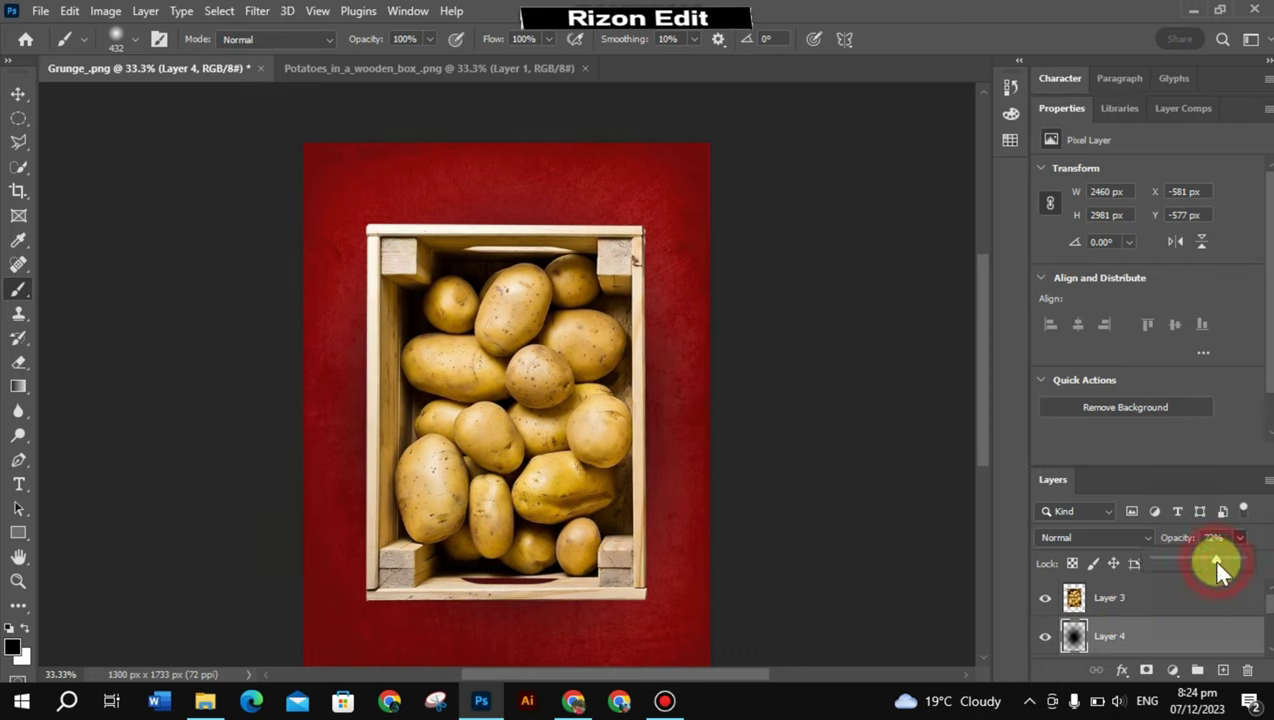
left_click_drag(1217, 560, 1222, 563)
left_click(1246, 568)
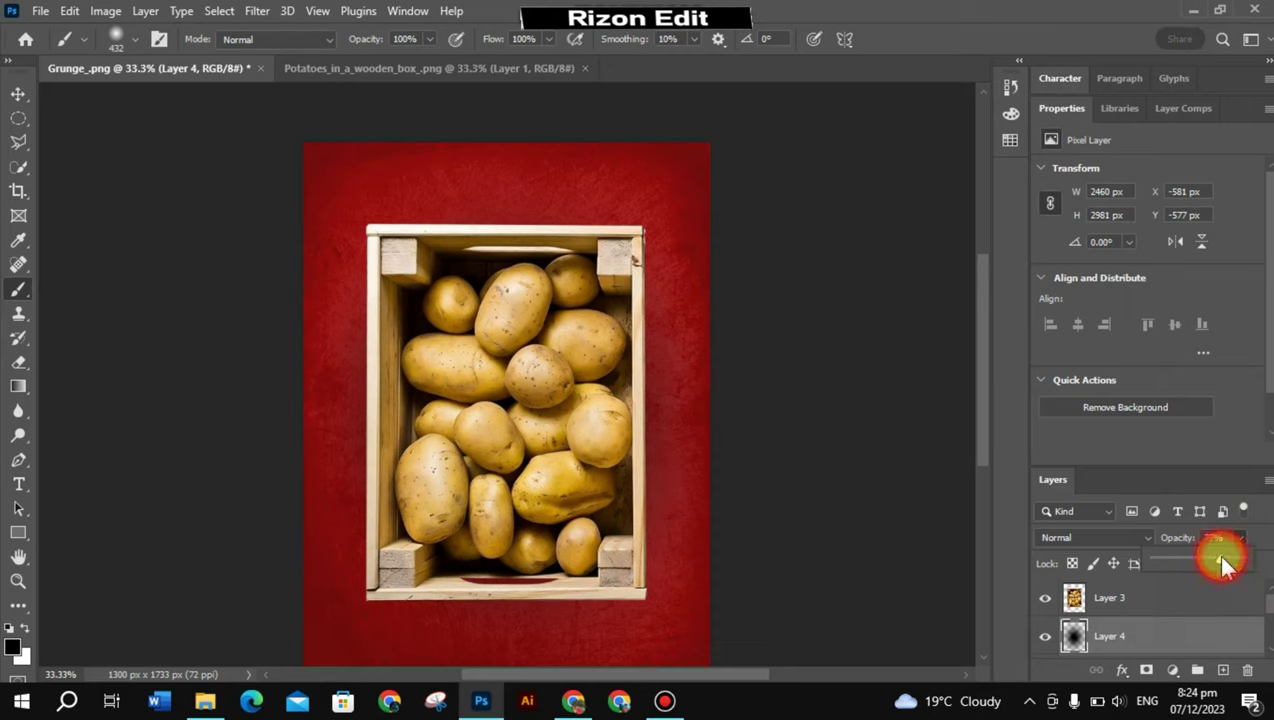
left_click_drag(1206, 558, 1211, 558)
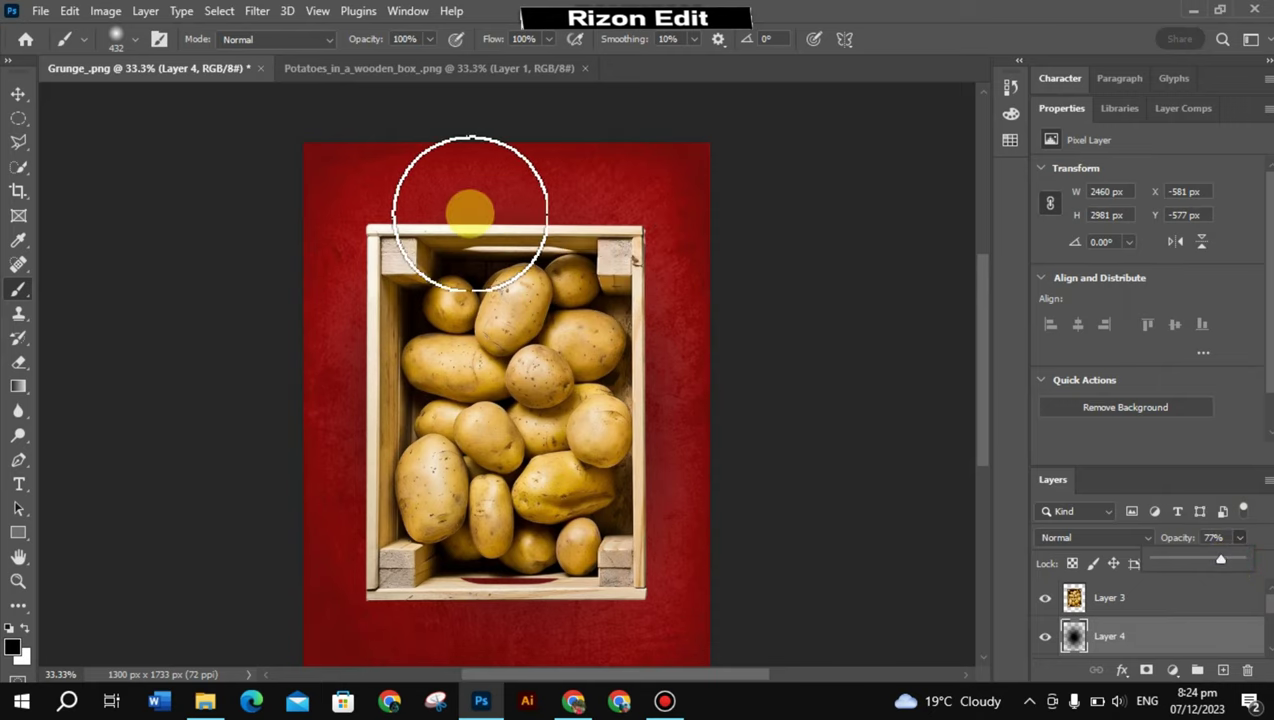
Step: Select the crate layer, Layer 3, and bring up the adjustment layer list
scroll(512, 400, "down", 1)
left_click(1066, 600)
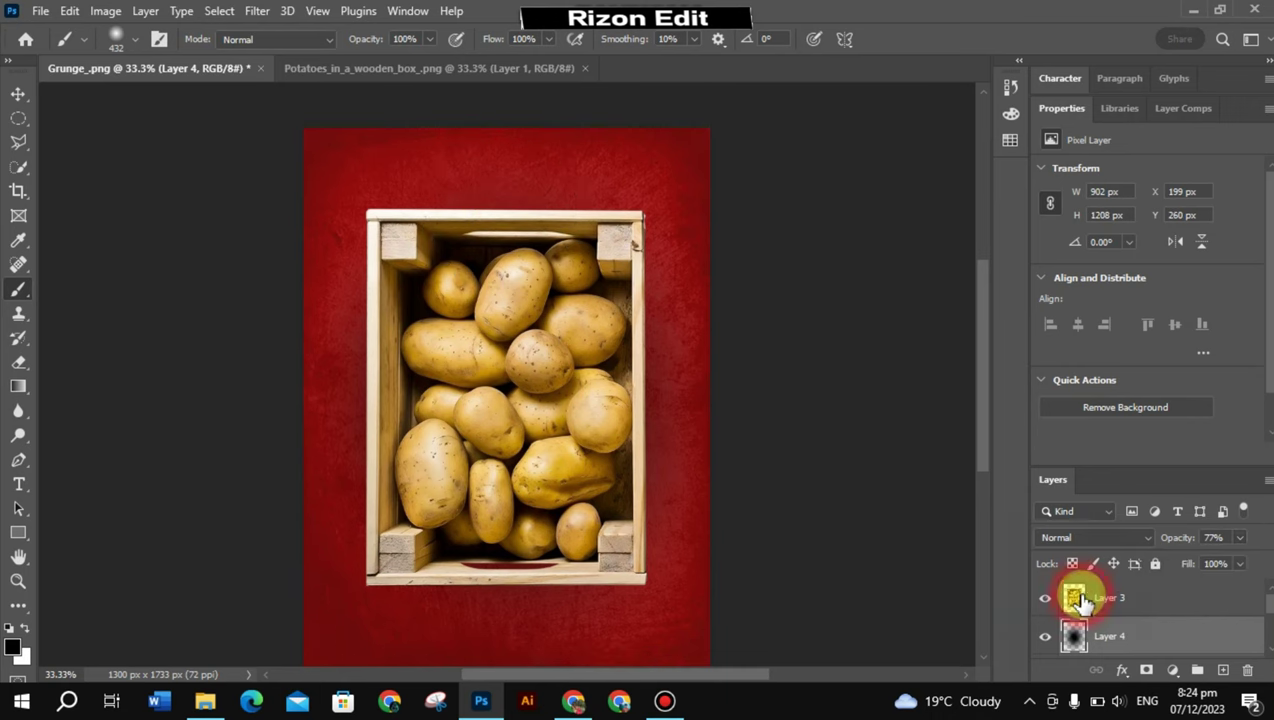
left_click(1172, 669)
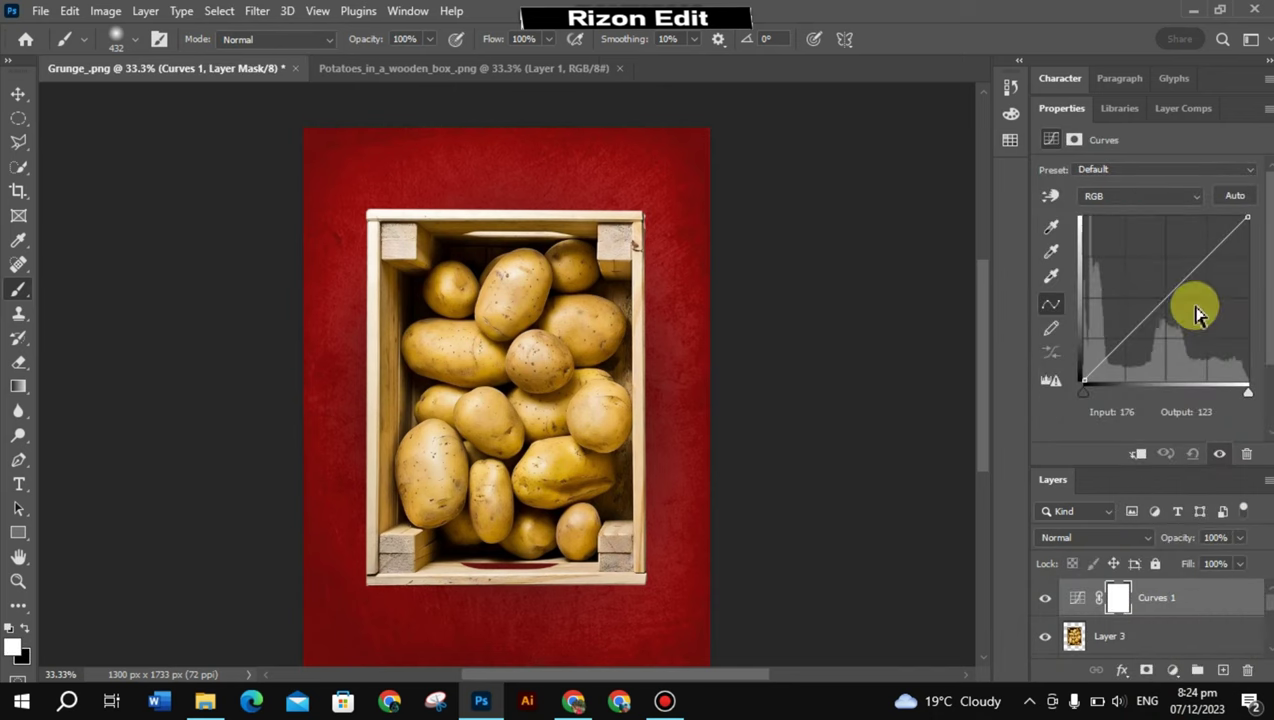
Step: Clip a Curves adjustment to crate Layer 3 and tweak its midtone and highlight points
left_click_drag(1165, 311, 1158, 304)
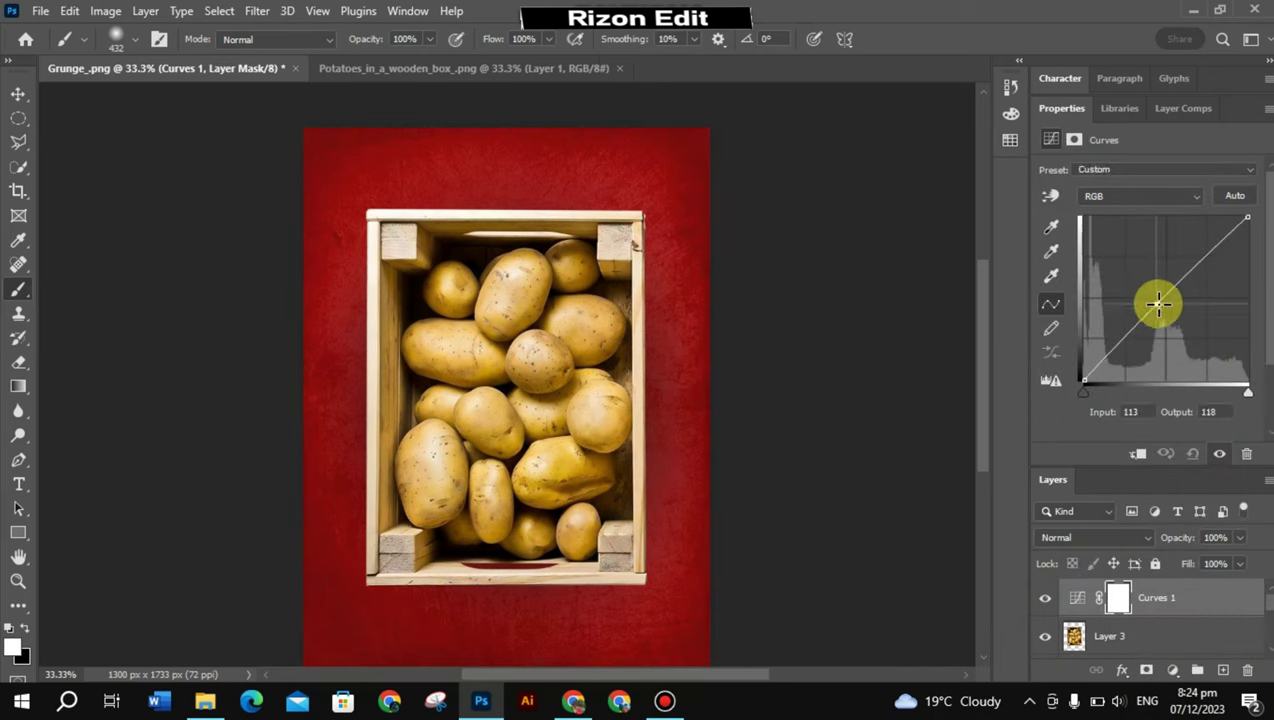
left_click(1137, 453)
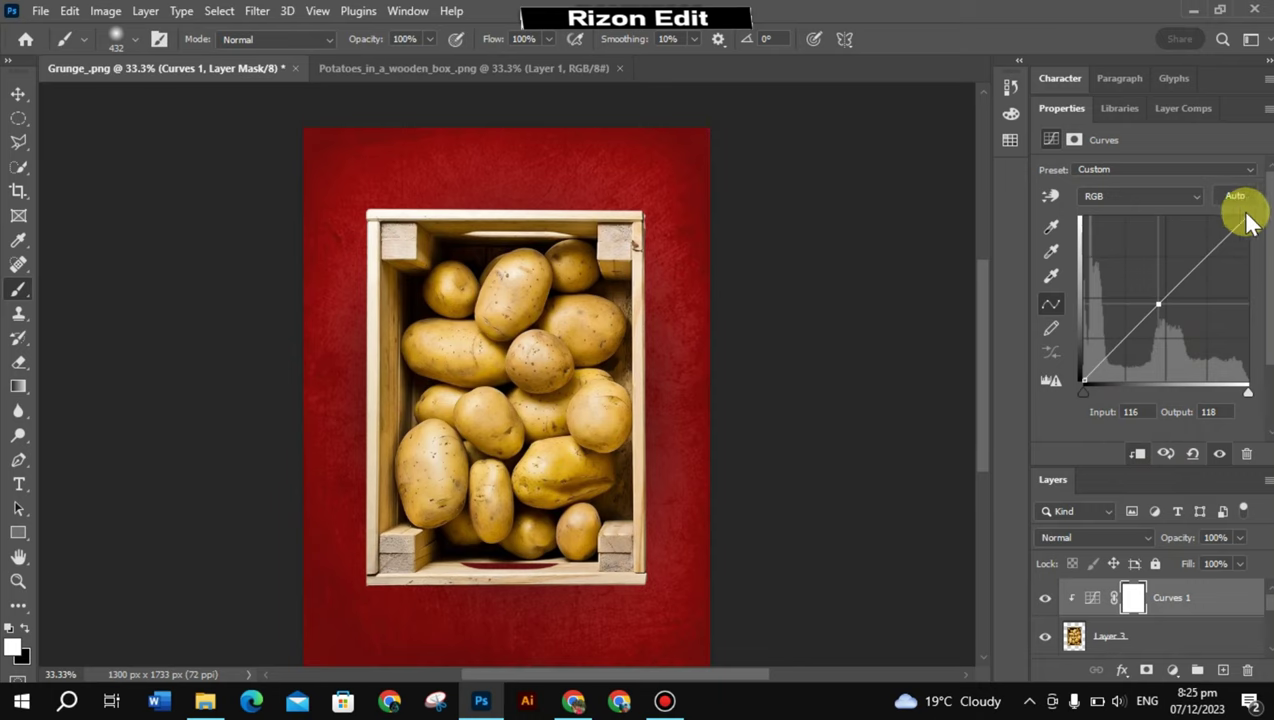
left_click_drag(1247, 226, 1259, 257)
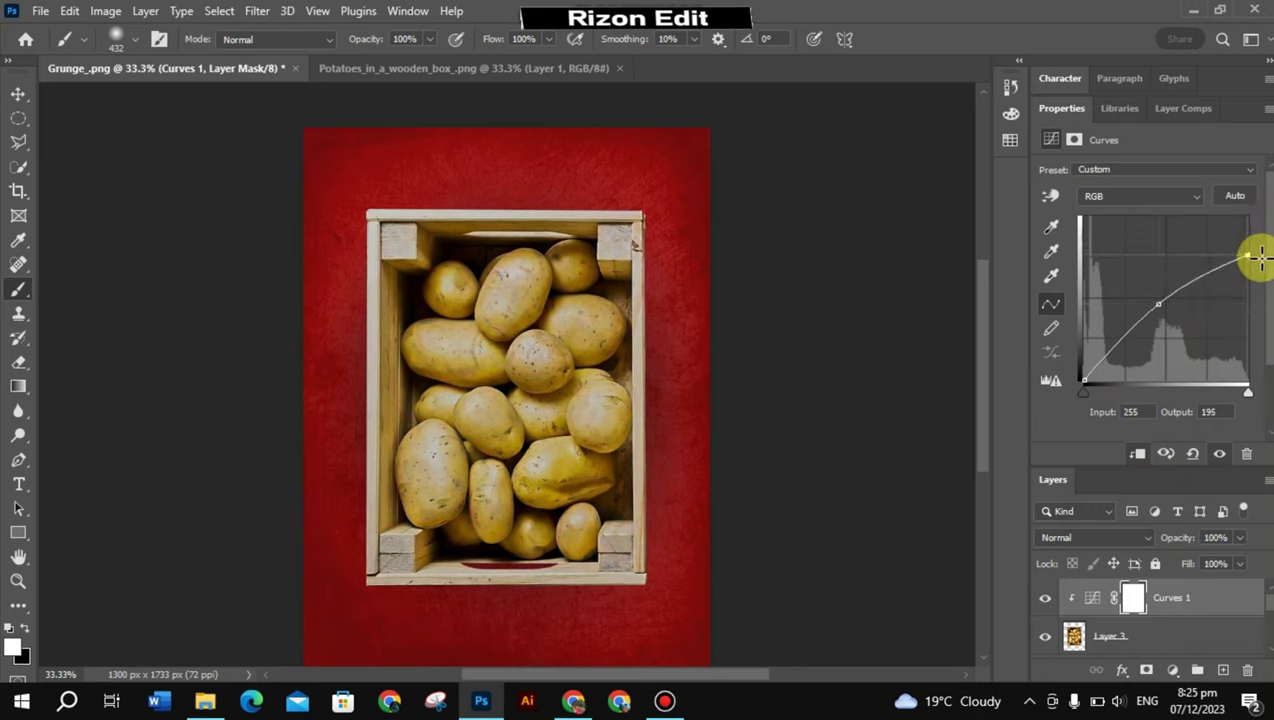
mouse_move(1160, 310)
left_mouse_down()
mouse_move(1177, 330)
mouse_move(1168, 310)
left_mouse_up()
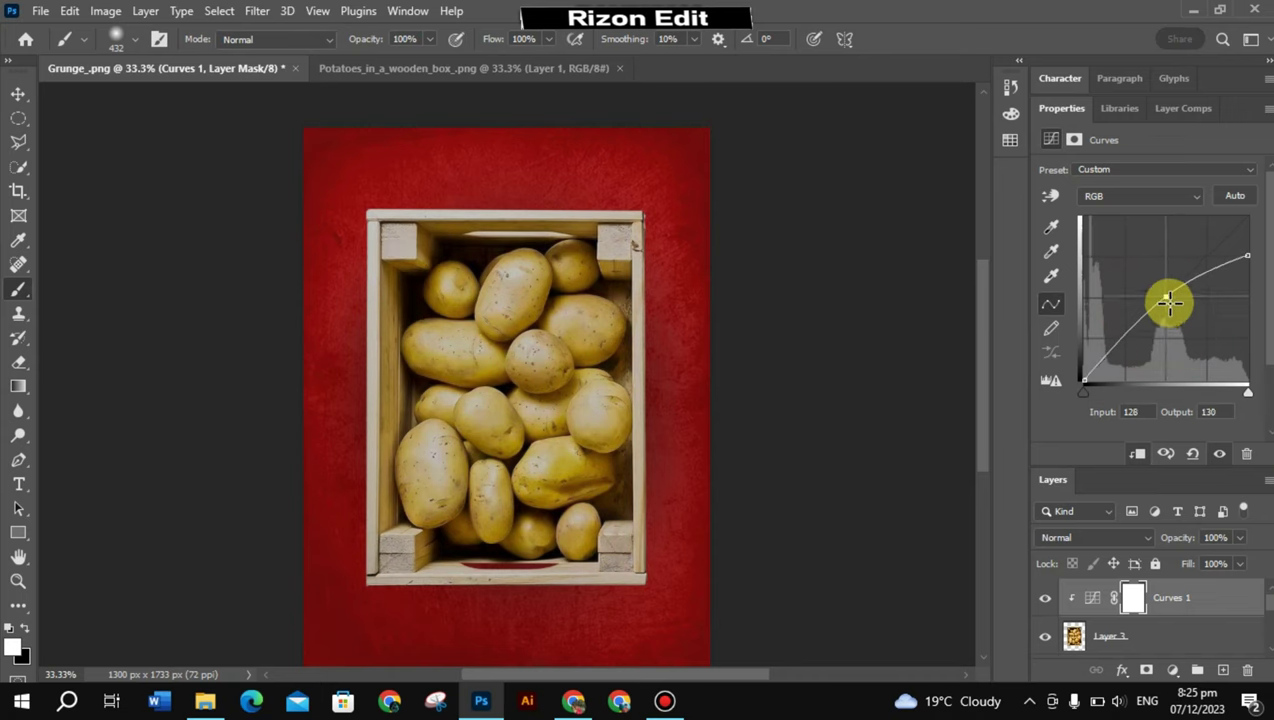
left_click_drag(1247, 256, 1264, 211)
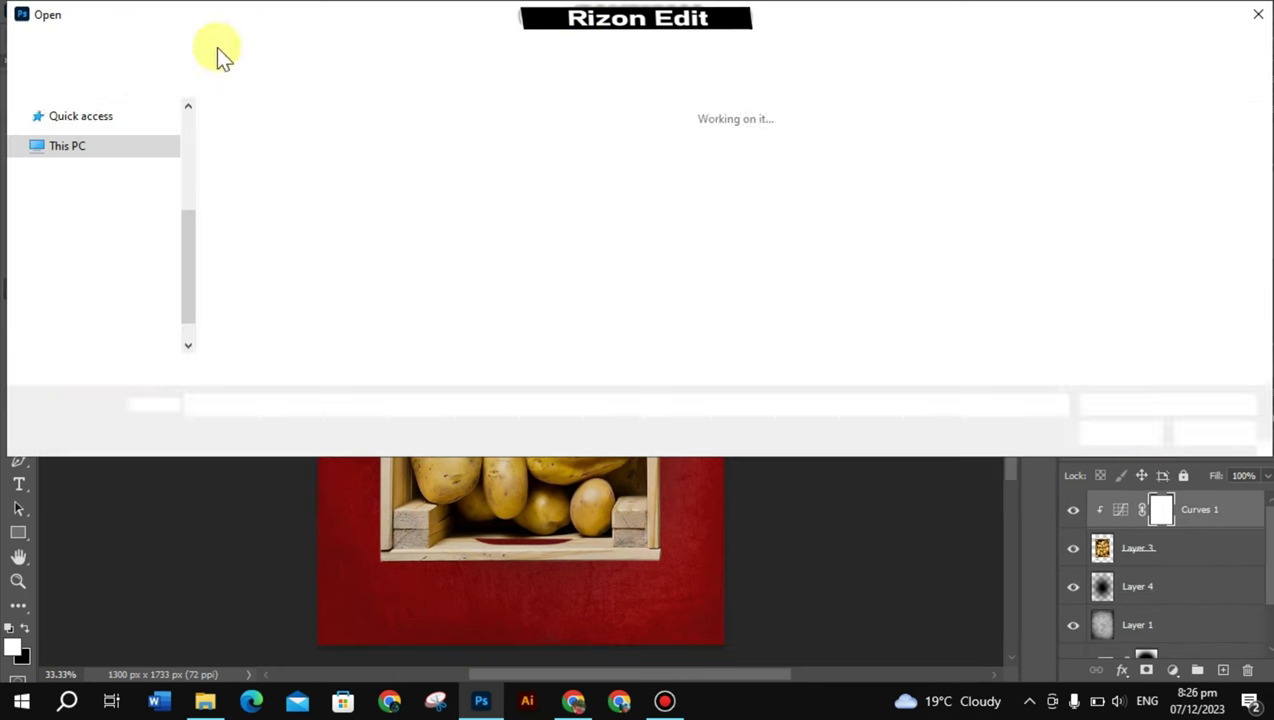
Step: Open lays.png and drag the chip bag layer into the Grunge poster
left_click(772, 176)
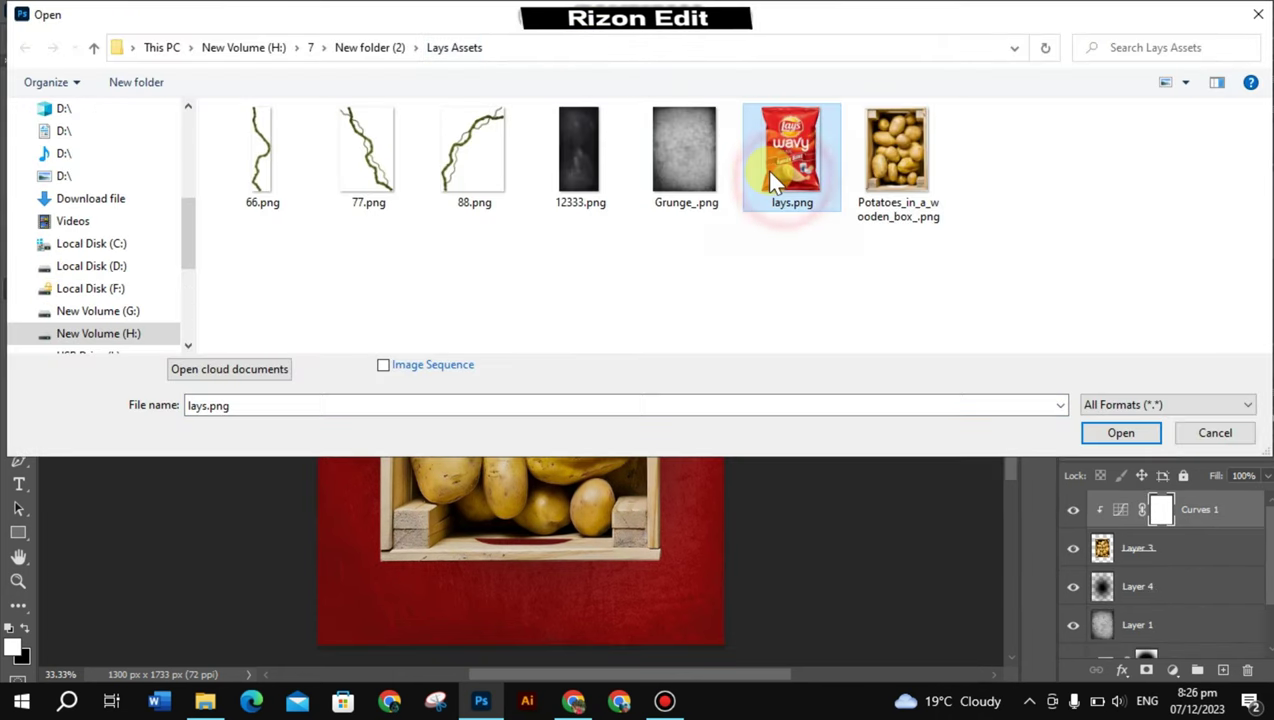
left_click(1120, 432)
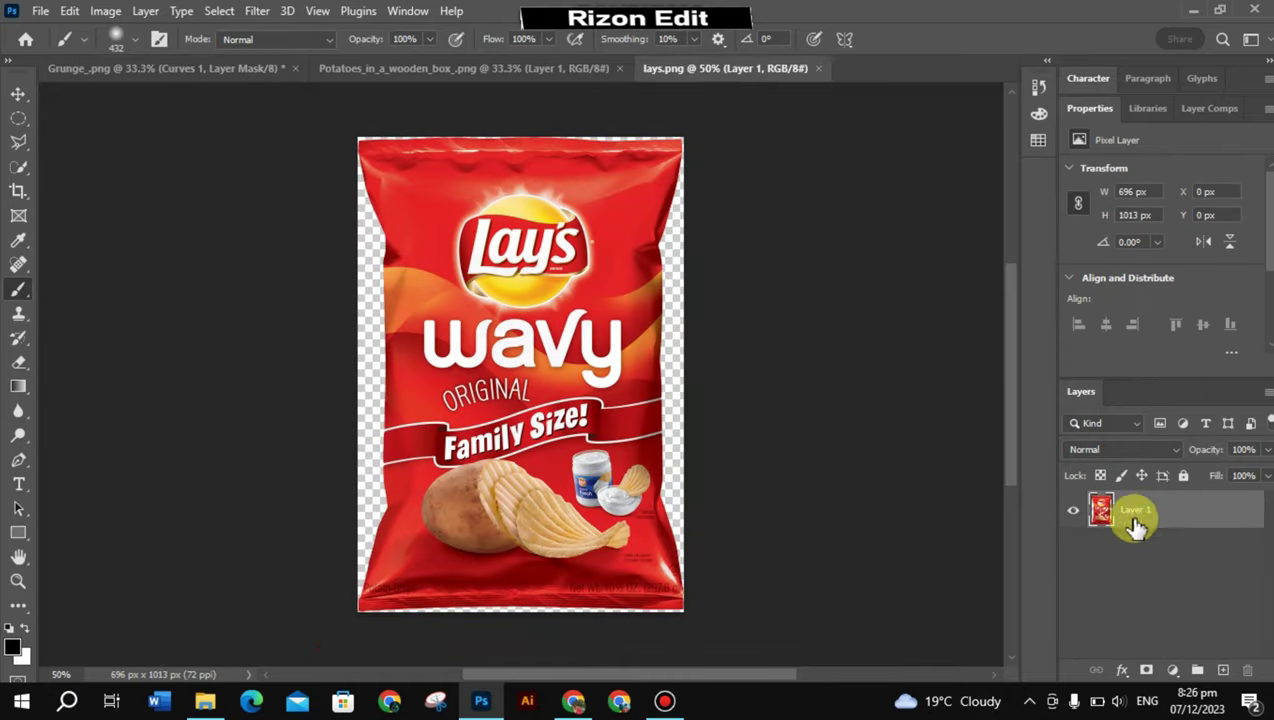
mouse_move(1120, 512)
left_mouse_down()
mouse_move(182, 75)
mouse_move(529, 361)
left_mouse_up()
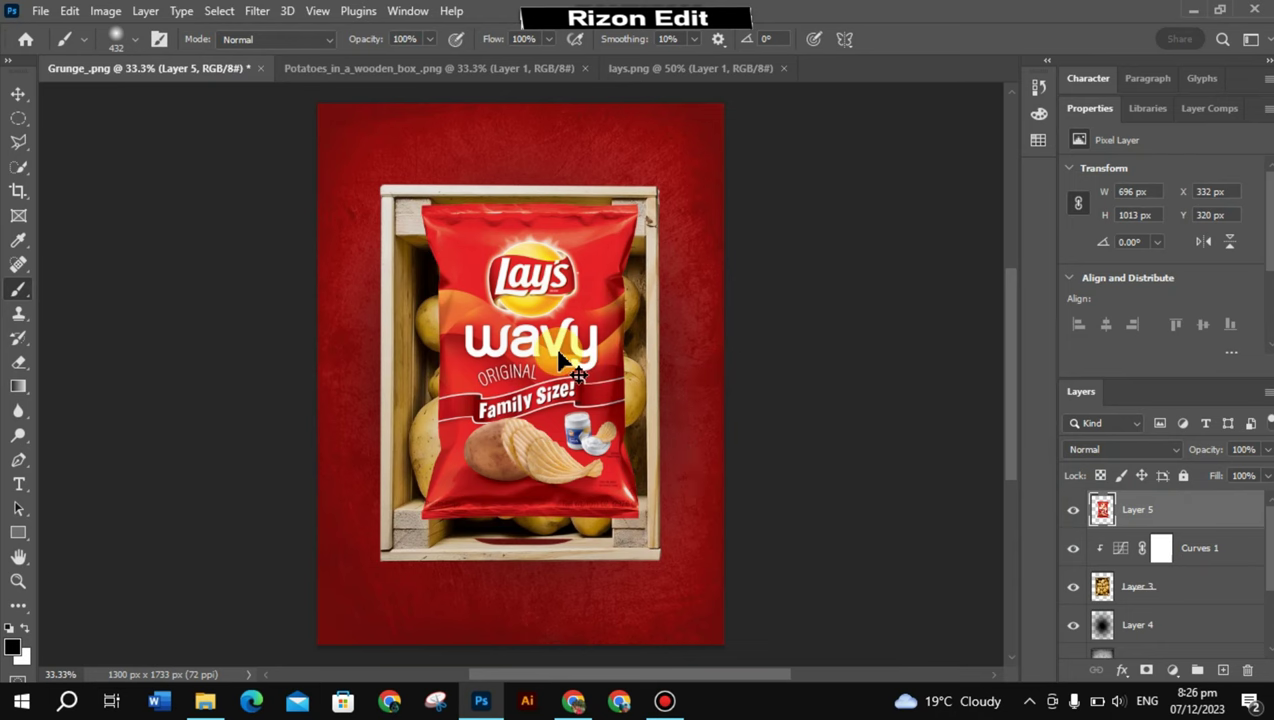
Step: Scale the chip bag to 522 × 761 px centred over the crate, then add an empty layer
key("ctrl+t")
mouse_move(503, 222)
left_mouse_down()
mouse_move(511, 252)
mouse_move(488, 224)
mouse_move(544, 357)
left_mouse_up()
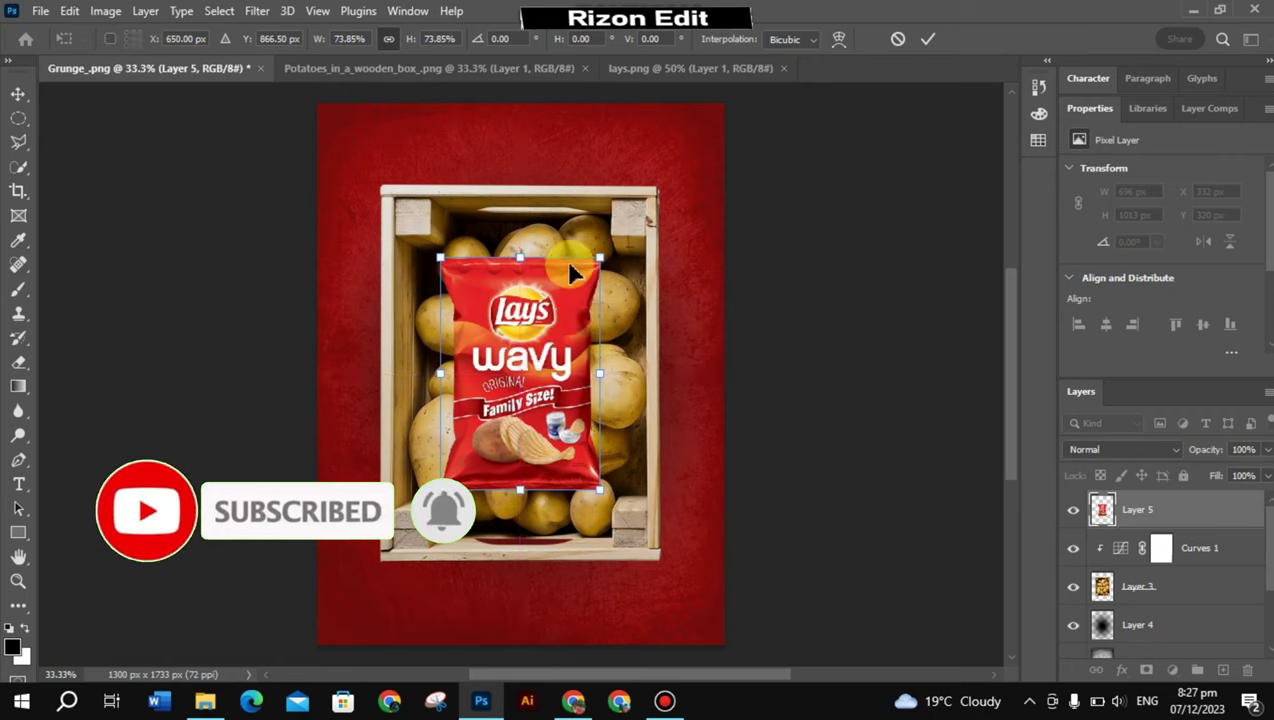
left_click_drag(523, 257, 521, 253)
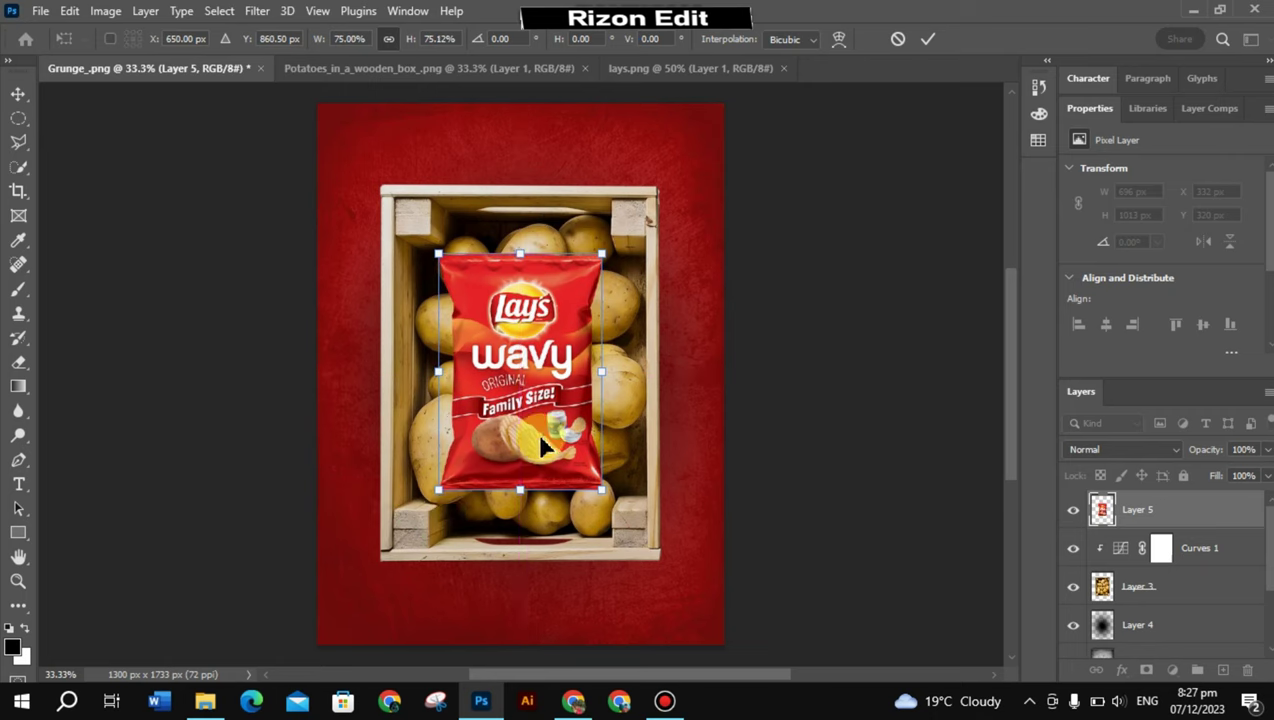
left_click_drag(538, 434, 540, 436)
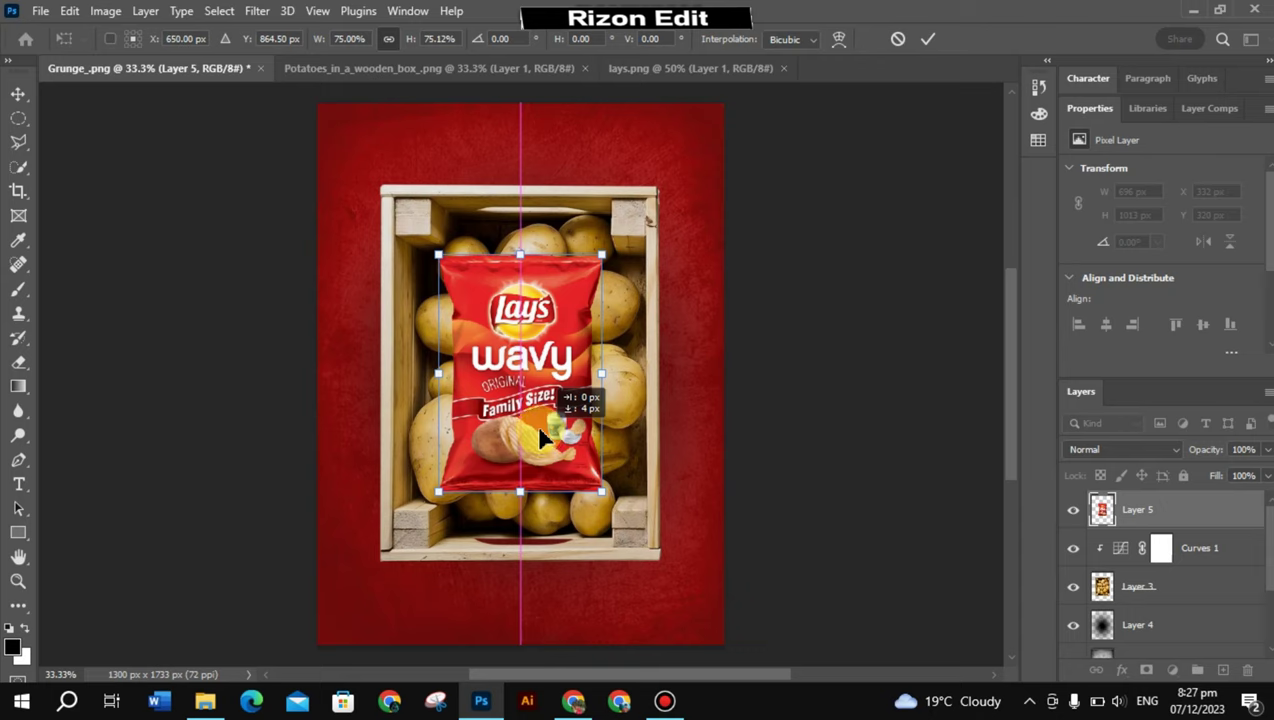
left_click_drag(539, 433, 539, 426)
key("ctrl+z")
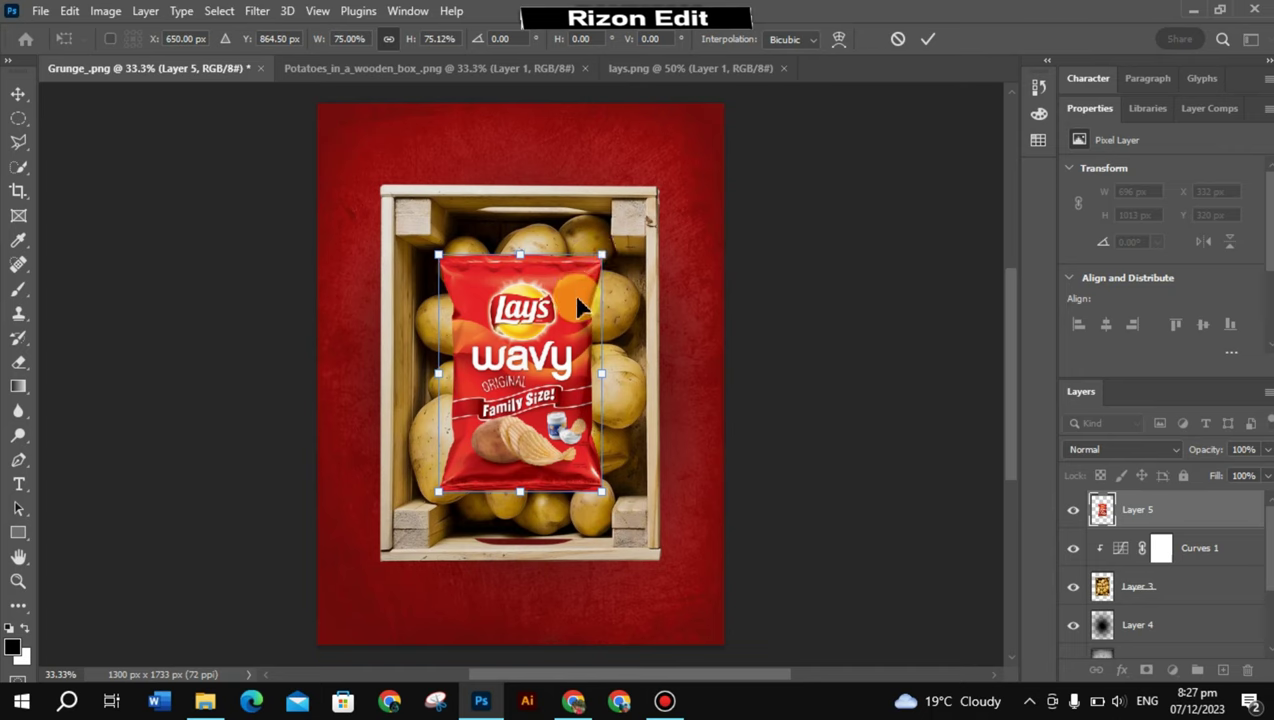
key("Return")
key("b")
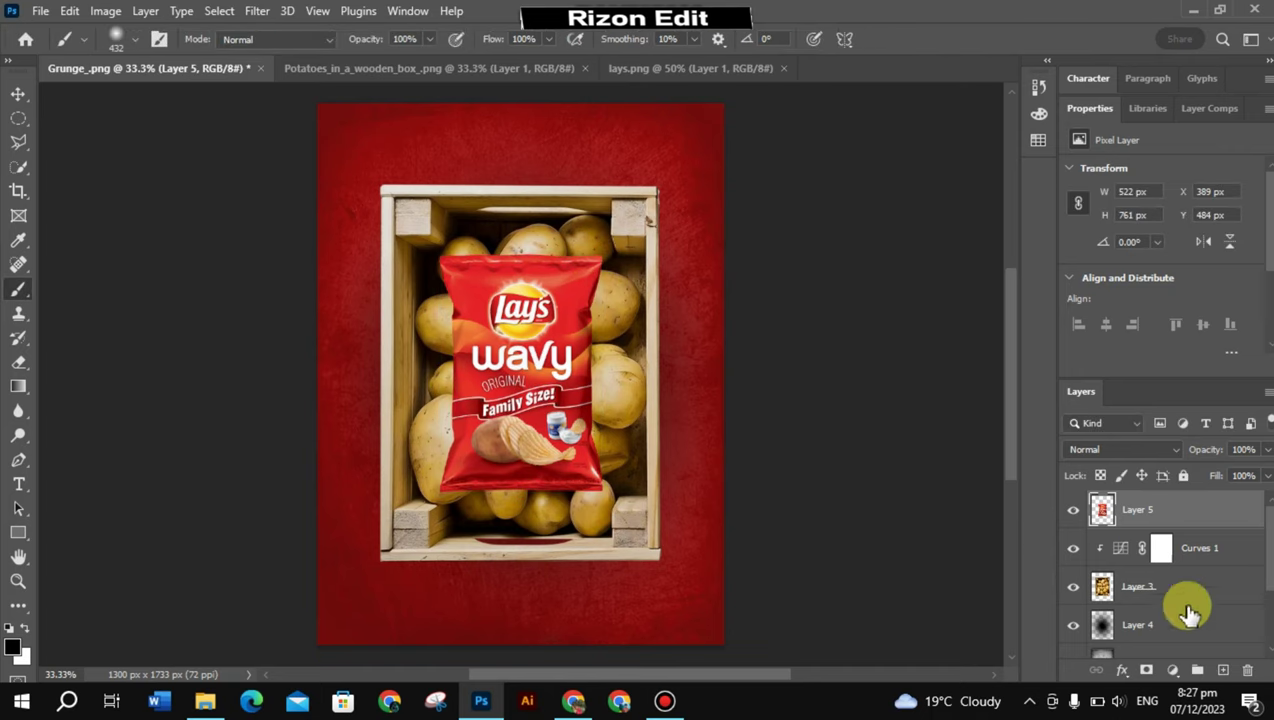
left_click(1222, 669)
Step: Place the new Layer 6 below the bag and paint a soft black blob
left_click_drag(1102, 508, 1100, 552)
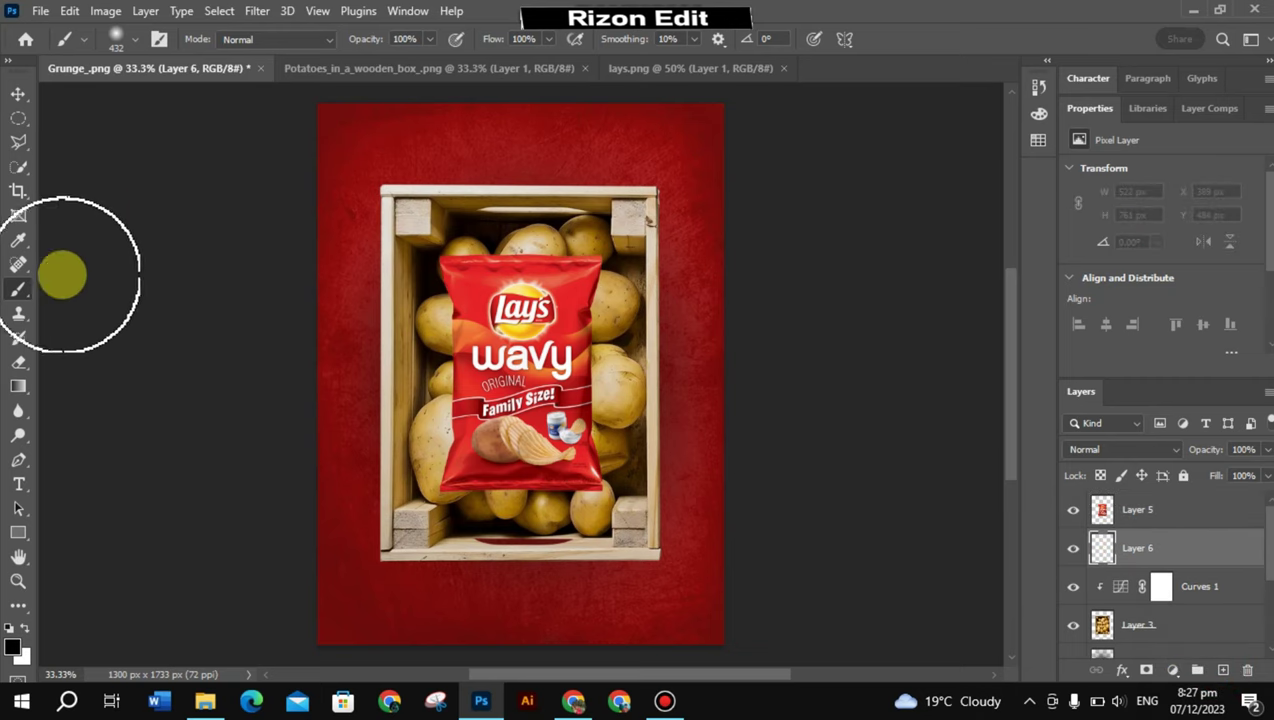
left_click(515, 362)
left_click_drag(513, 362, 522, 366)
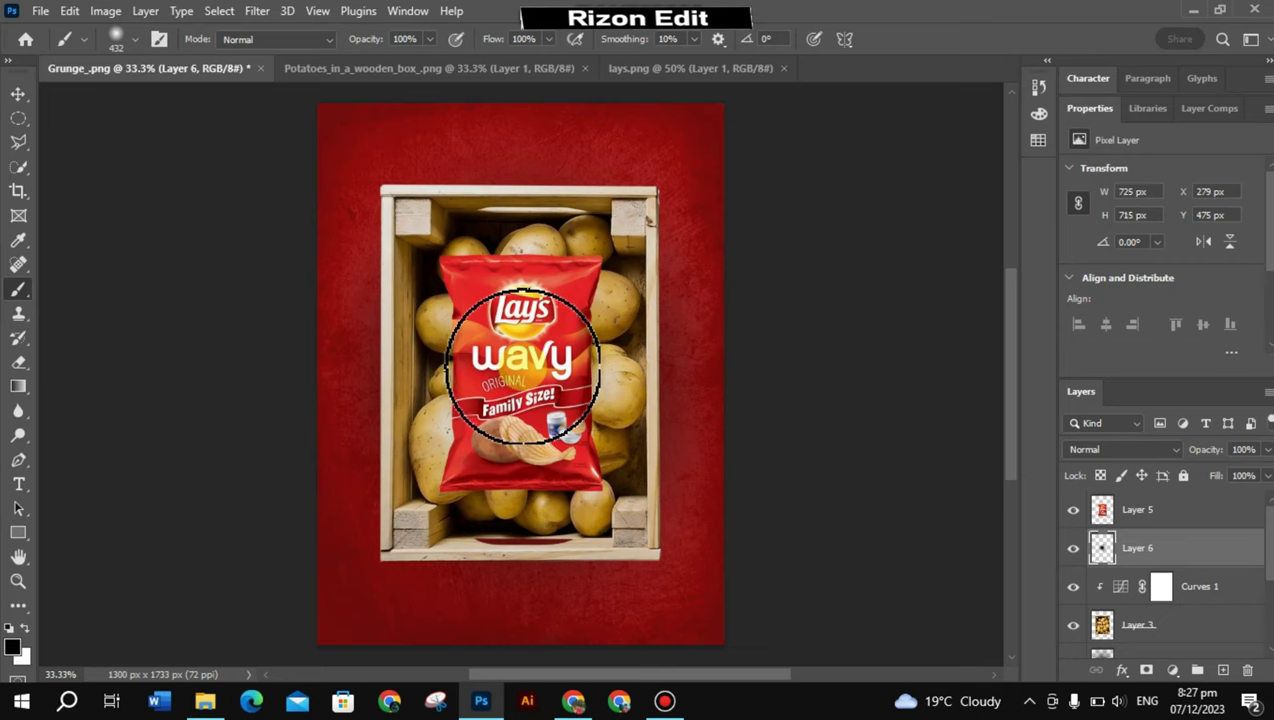
Step: Shift and enlarge the shadow blob to cover the crate behind the bag
key("ctrl+t")
left_click_drag(520, 362, 473, 358)
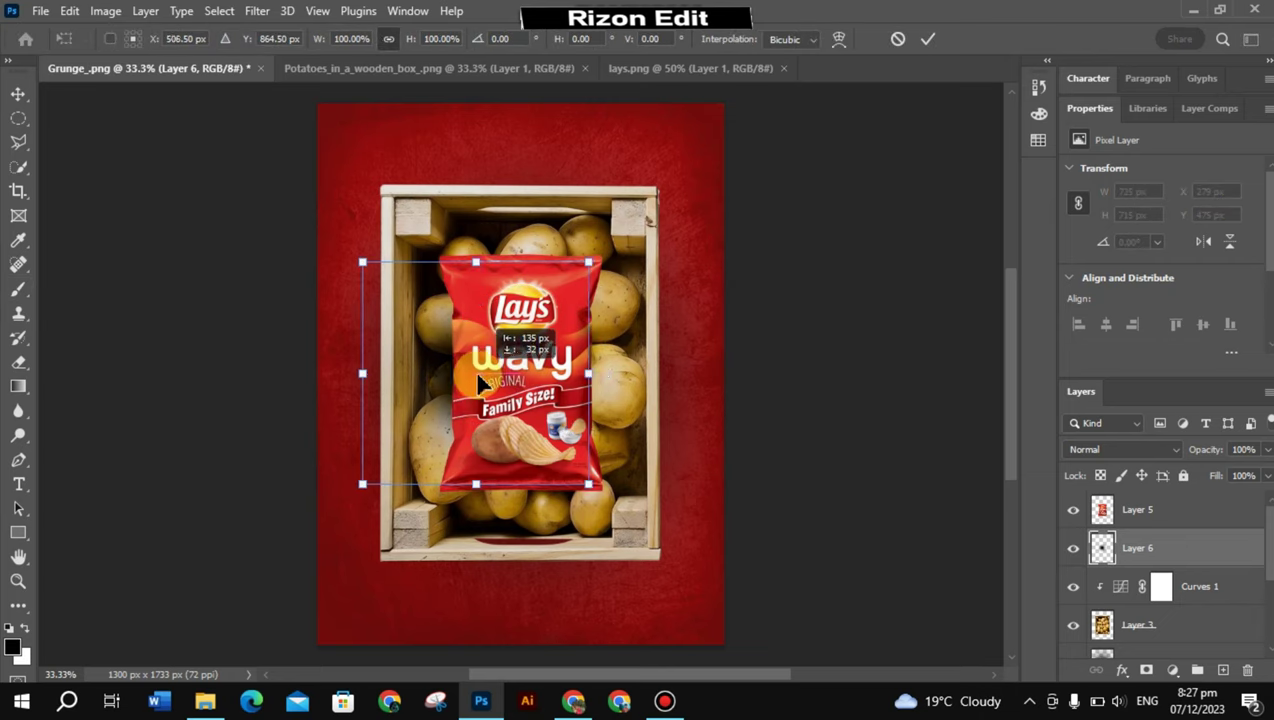
mouse_move(464, 262)
left_mouse_down()
mouse_move(536, 90)
mouse_move(535, 58)
left_mouse_up()
left_click_drag(535, 213, 576, 297)
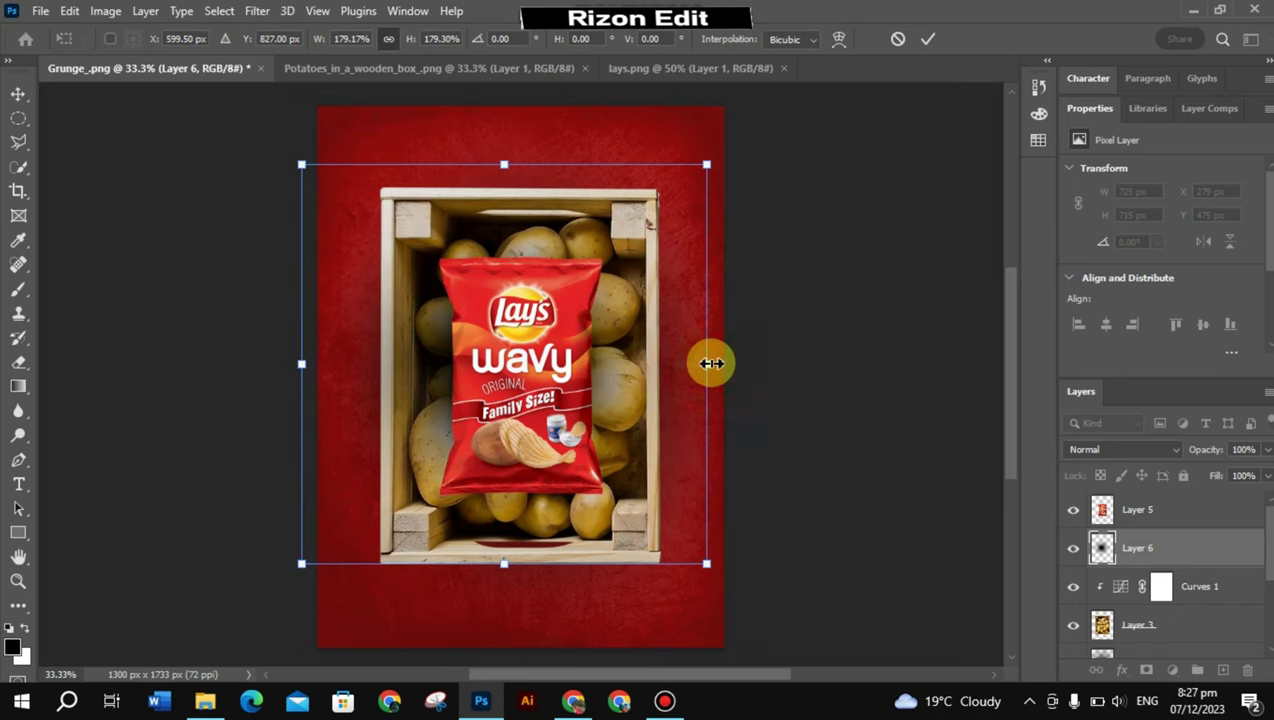
mouse_move(711, 363)
left_mouse_down()
mouse_move(607, 372)
mouse_move(677, 380)
left_mouse_up()
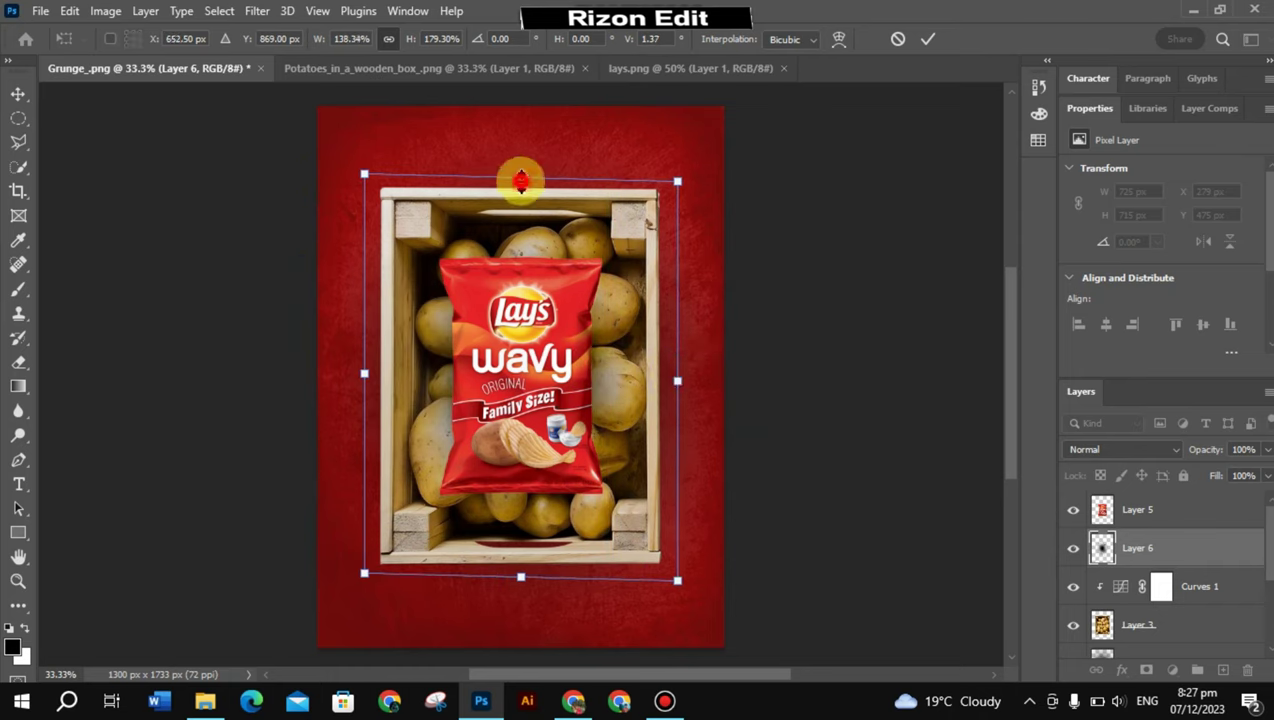
left_click_drag(521, 180, 523, 130)
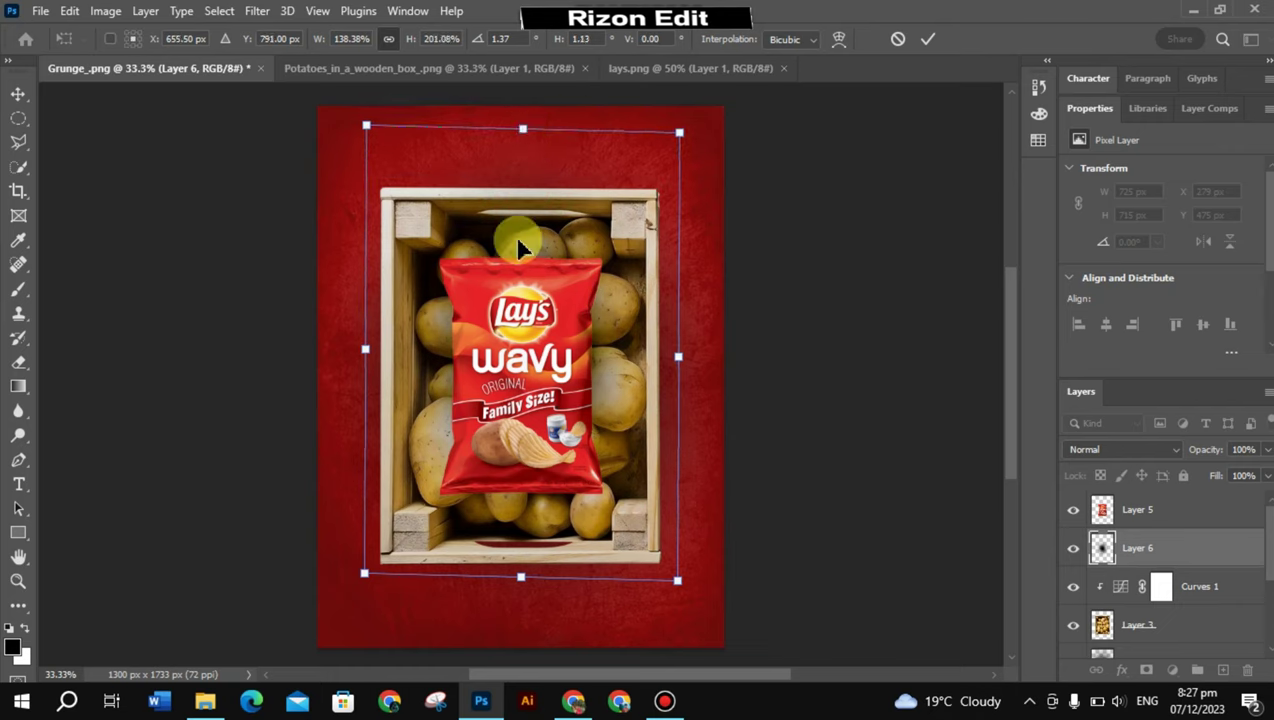
left_click_drag(526, 577, 529, 654)
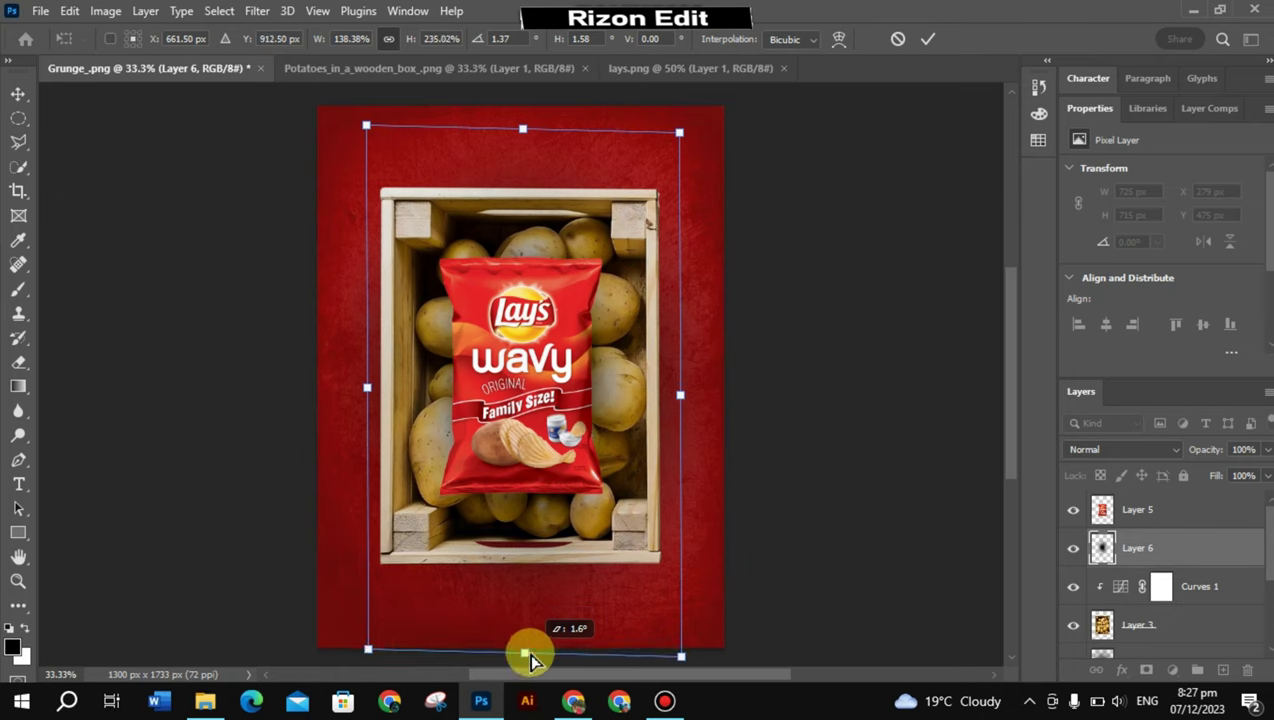
Step: Widen the shadow, stretch it past the poster's top and bottom, and fade it to 29% opacity
left_click_drag(364, 393, 353, 390)
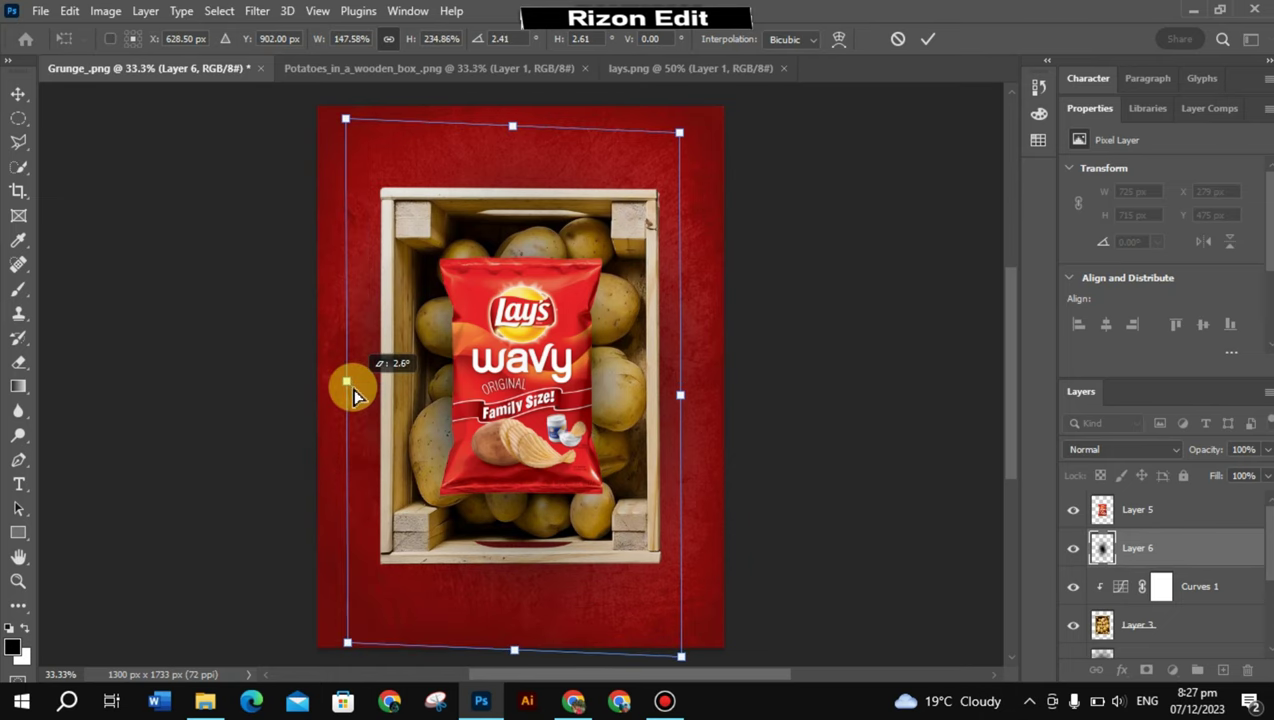
left_click_drag(680, 394, 700, 392)
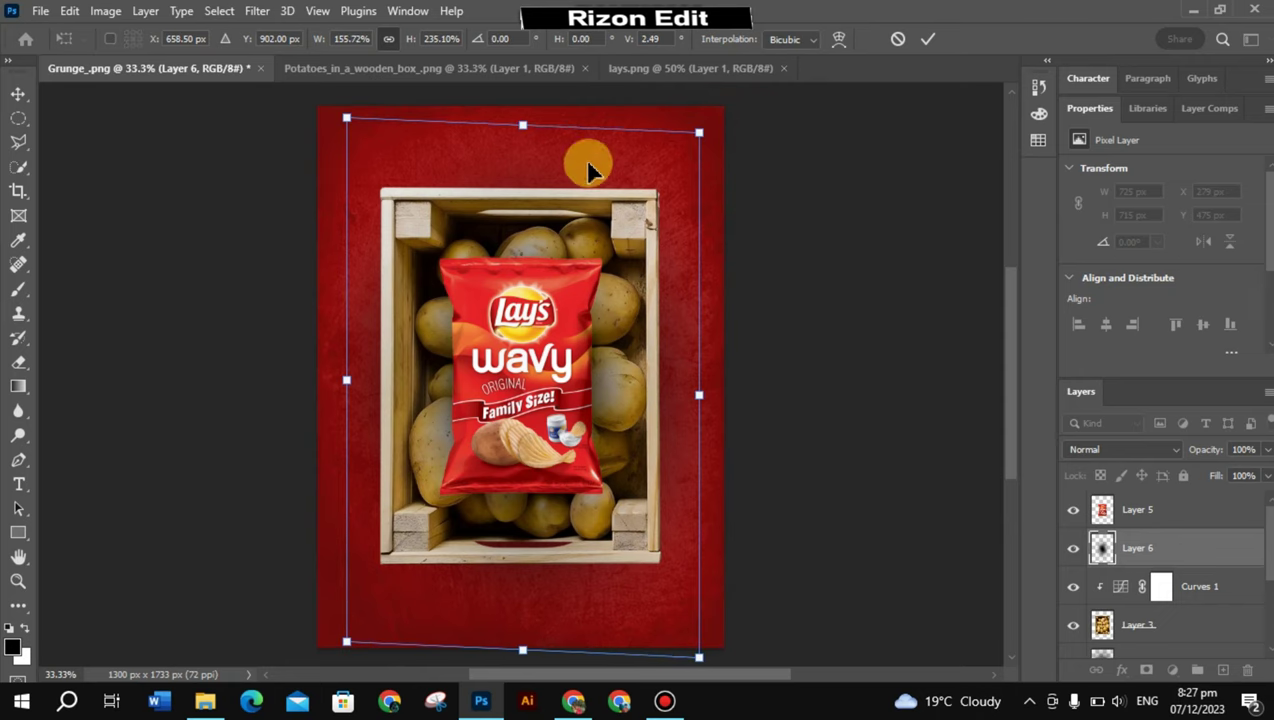
mouse_move(530, 124)
left_mouse_down()
mouse_move(548, 118)
mouse_move(537, 104)
left_mouse_up()
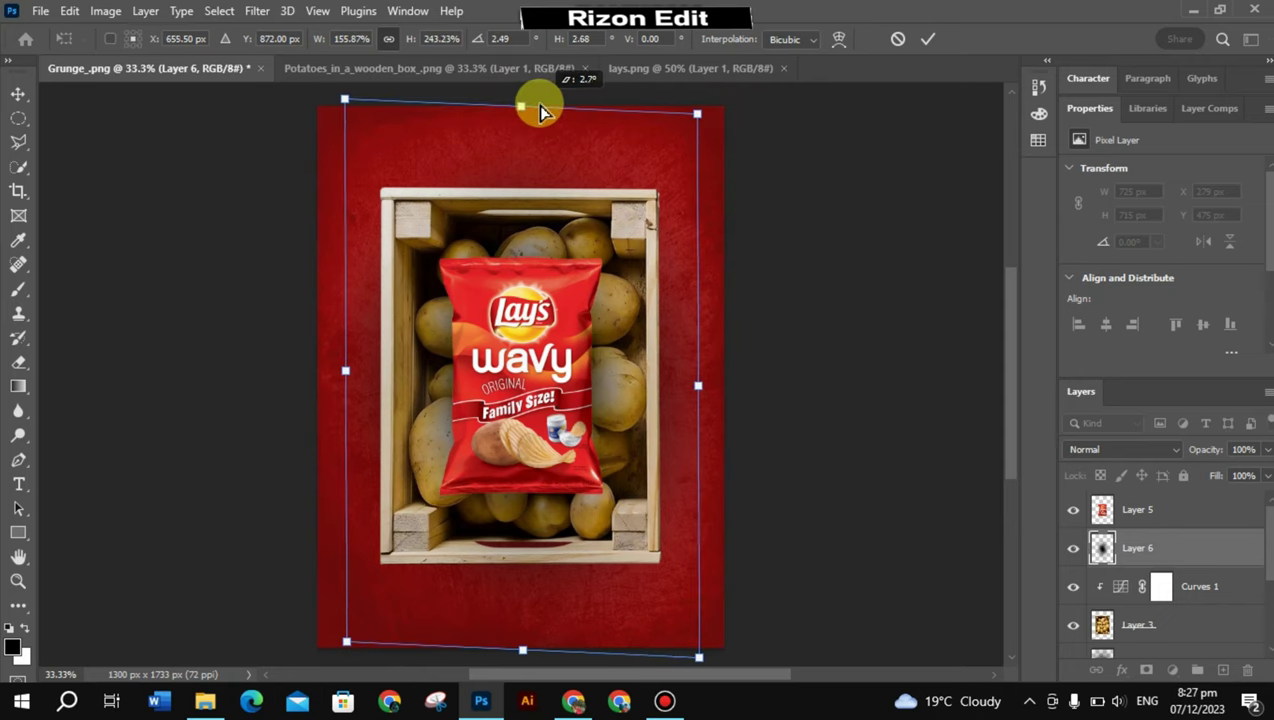
left_click_drag(526, 657, 530, 672)
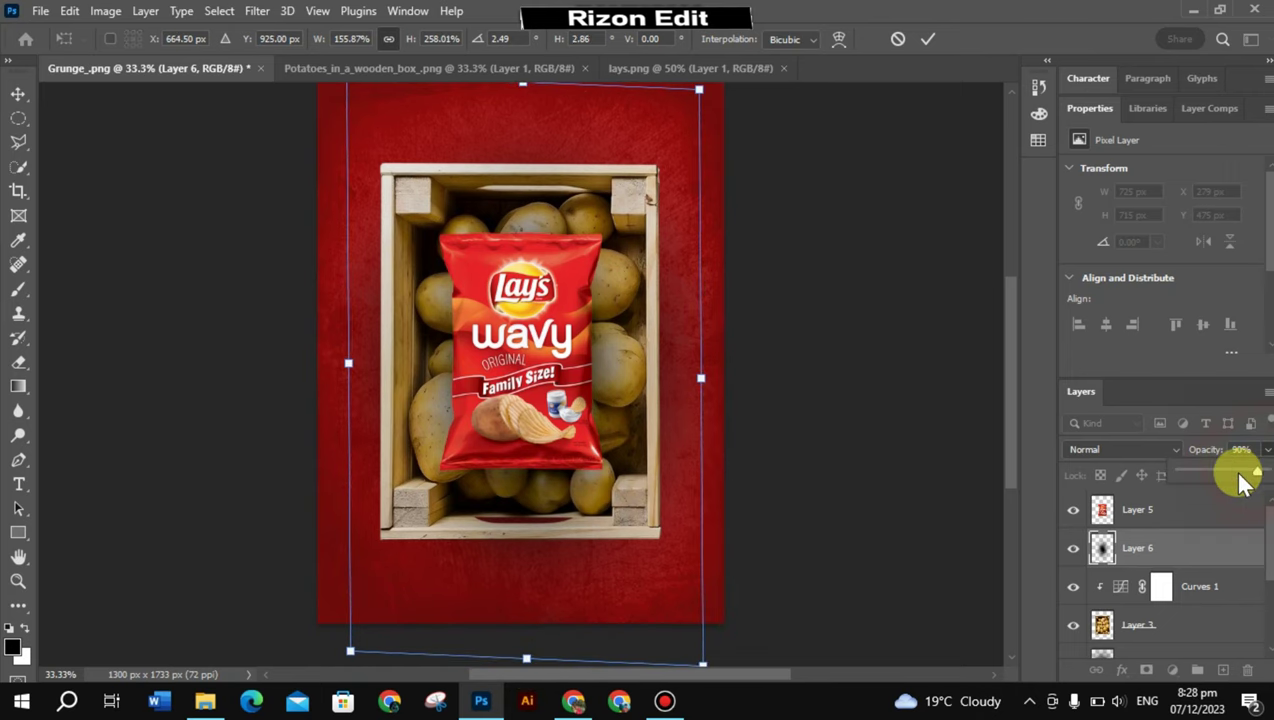
left_click_drag(1238, 474, 1210, 479)
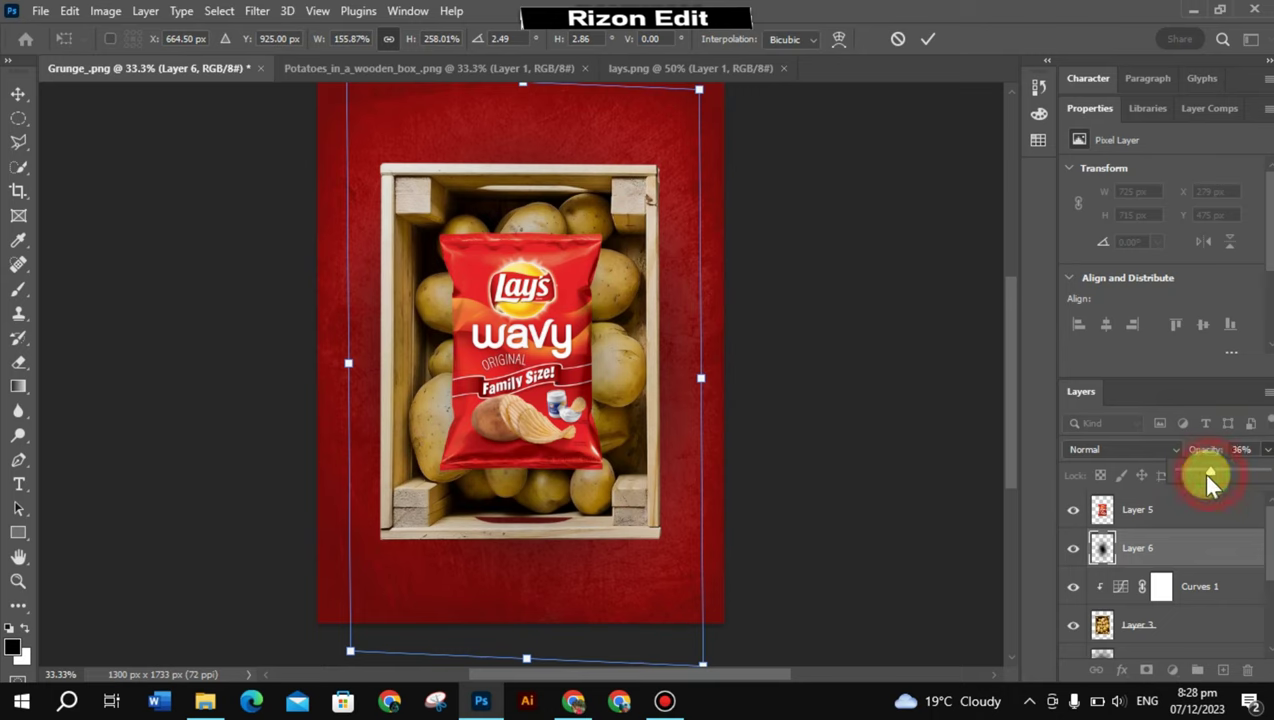
left_click(1158, 586)
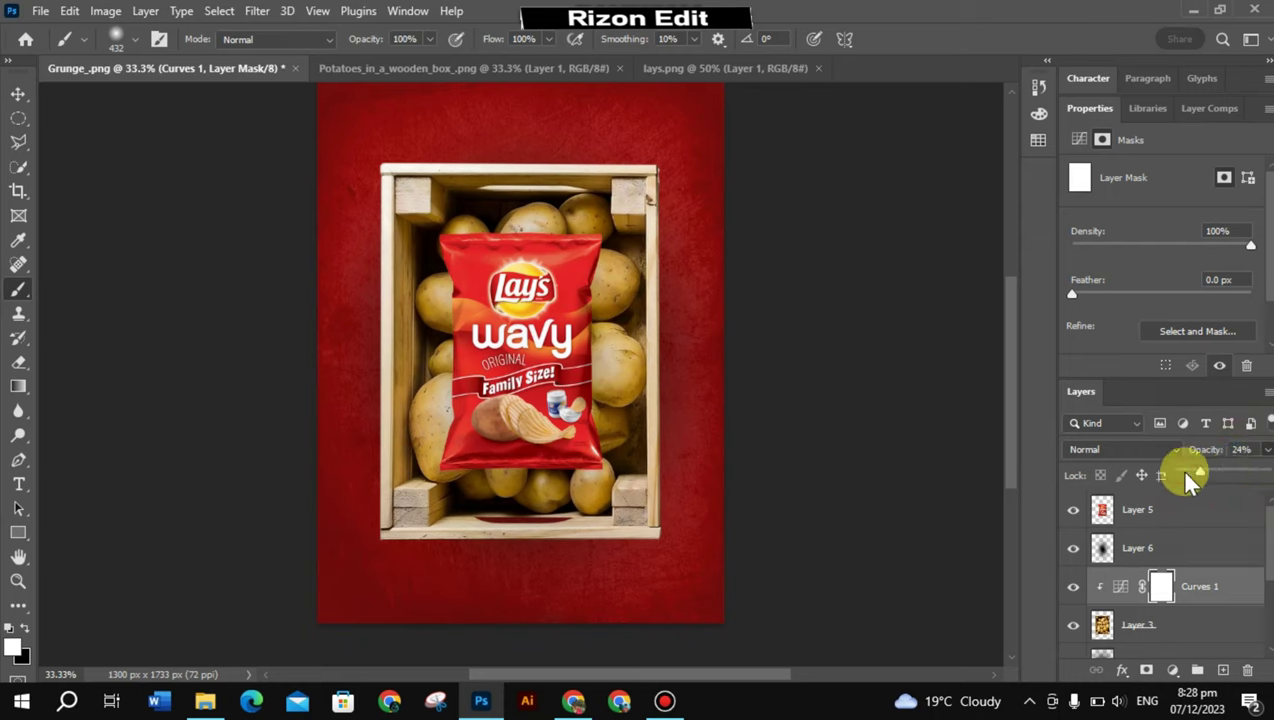
Step: Raise the Curves 1 adjustment layer's opacity
left_click_drag(1190, 475, 1209, 473)
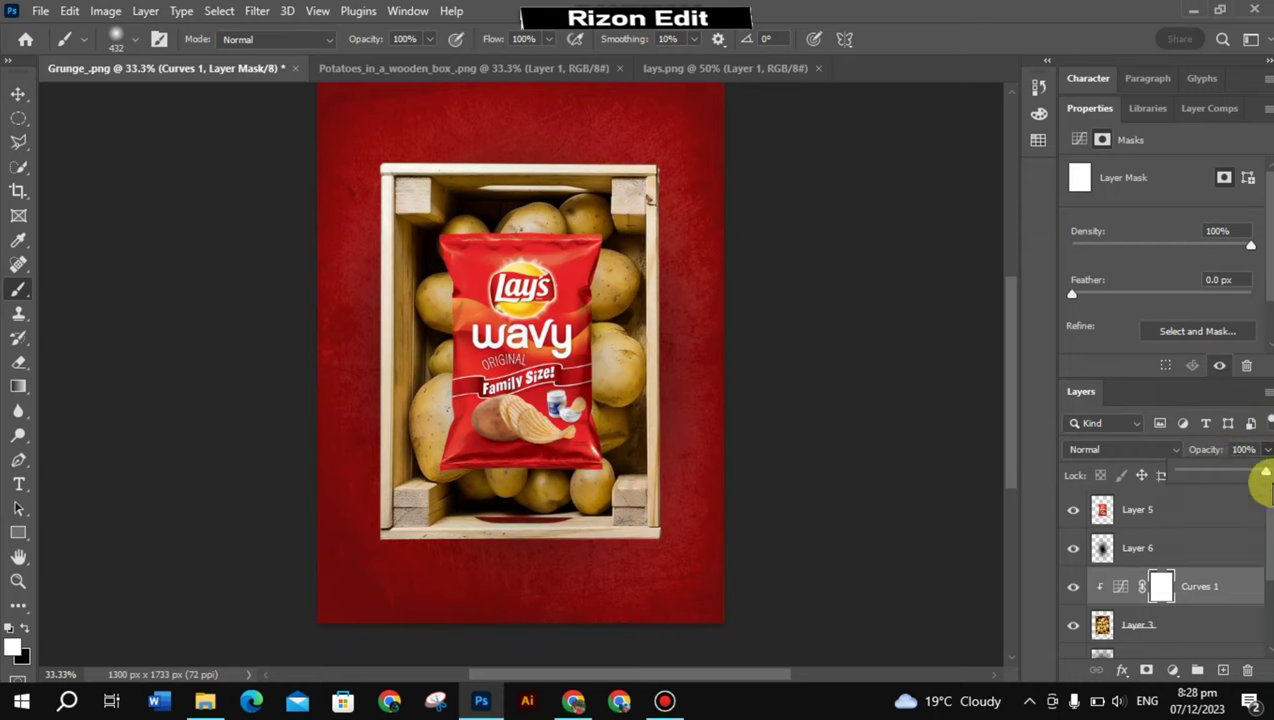
left_click(1007, 475)
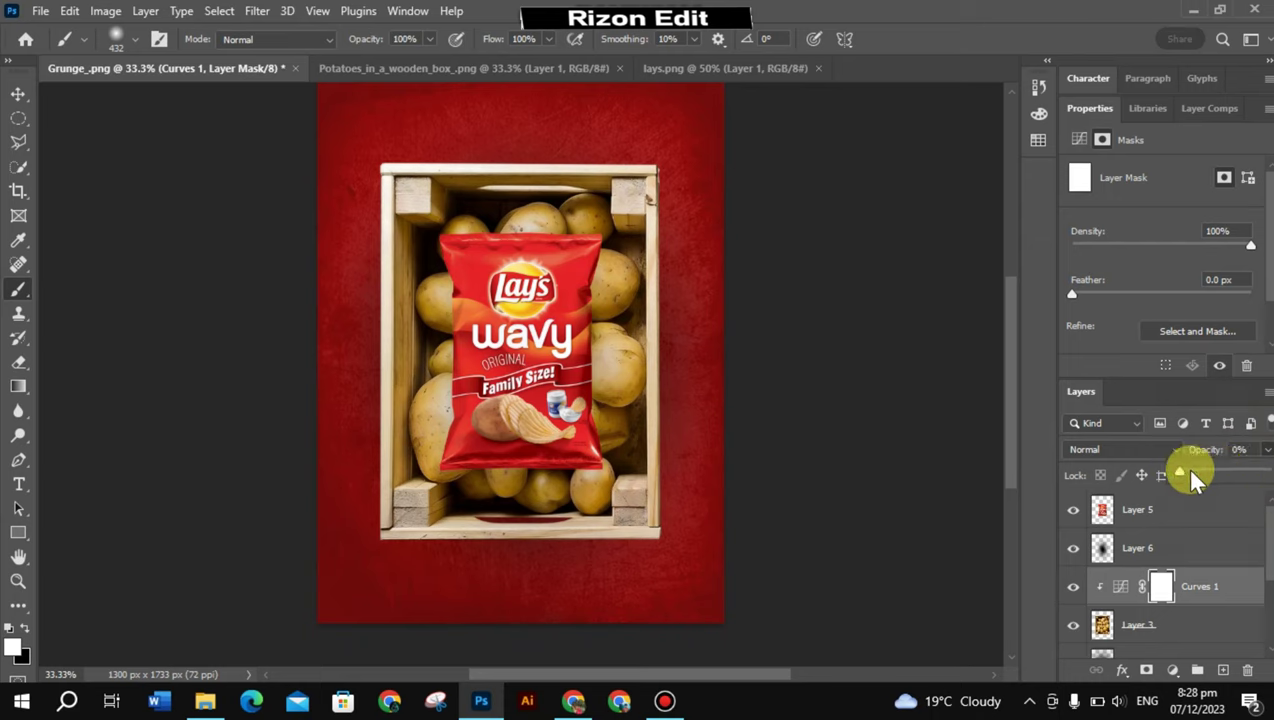
mouse_move(1210, 473)
left_mouse_down()
mouse_move(1234, 476)
mouse_move(1205, 468)
left_mouse_up()
Step: Raise the Layer 6 shadow to 83% opacity and erase its spill near the bottom
left_click(1101, 548)
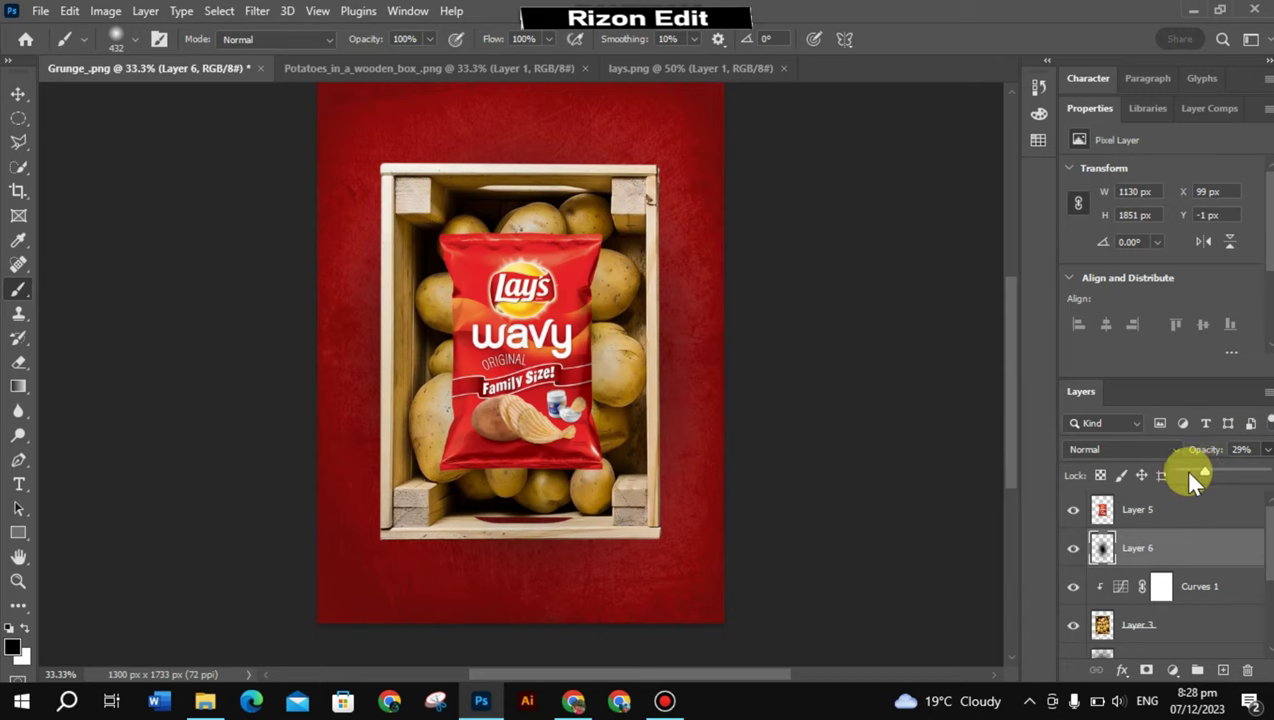
left_click_drag(1190, 476, 1232, 476)
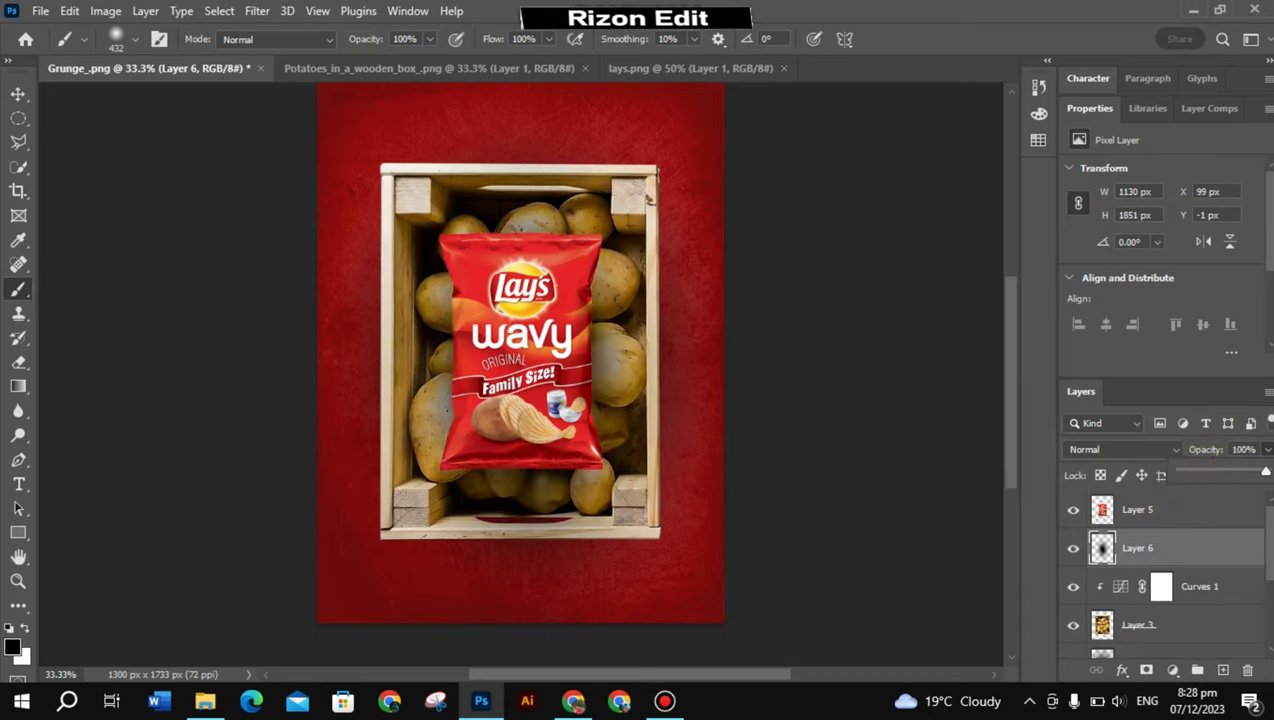
left_click(1234, 478)
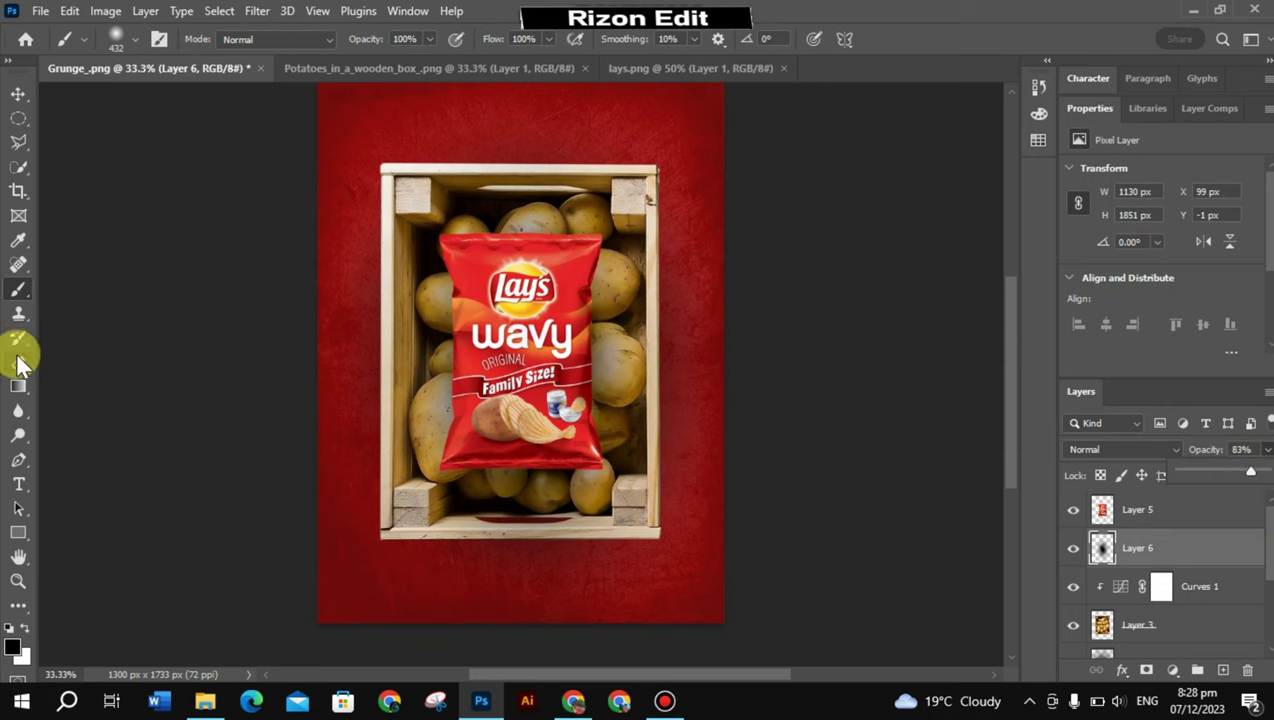
left_click(19, 362)
left_click_drag(484, 635, 682, 631)
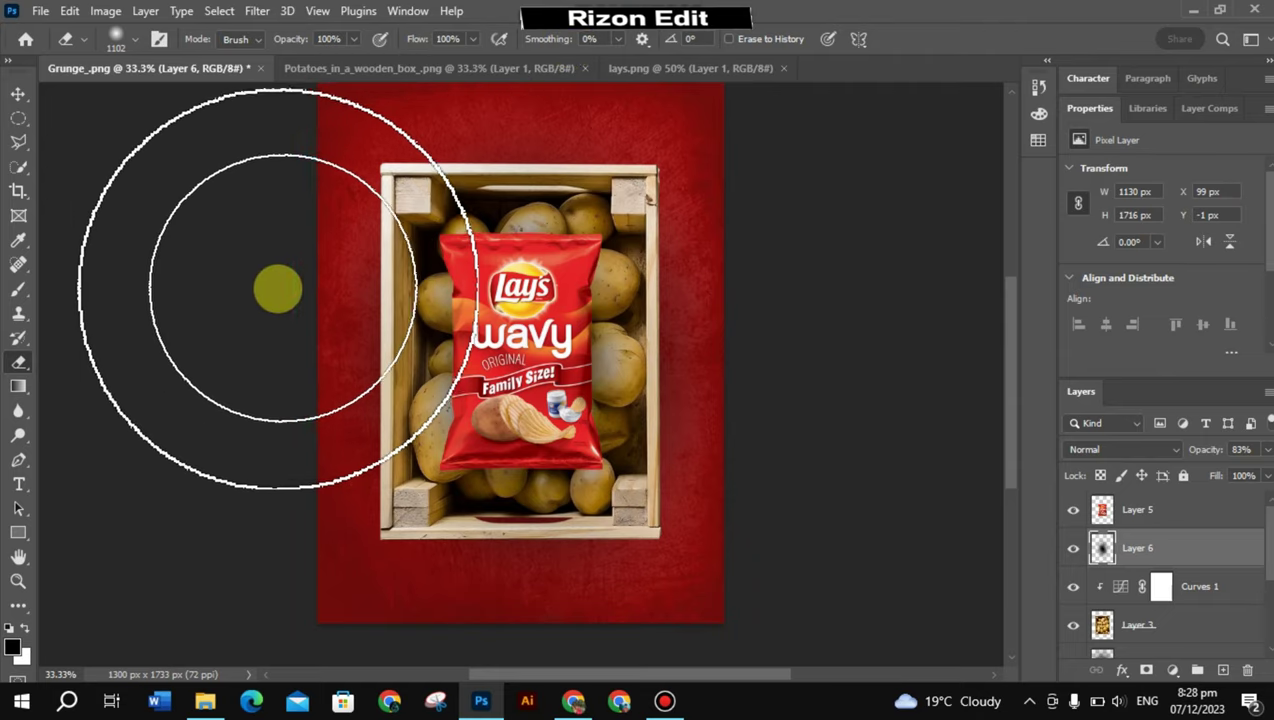
Step: Erase the leftover shadow near the poster's left edge with the Eraser
left_click_drag(276, 286, 264, 336)
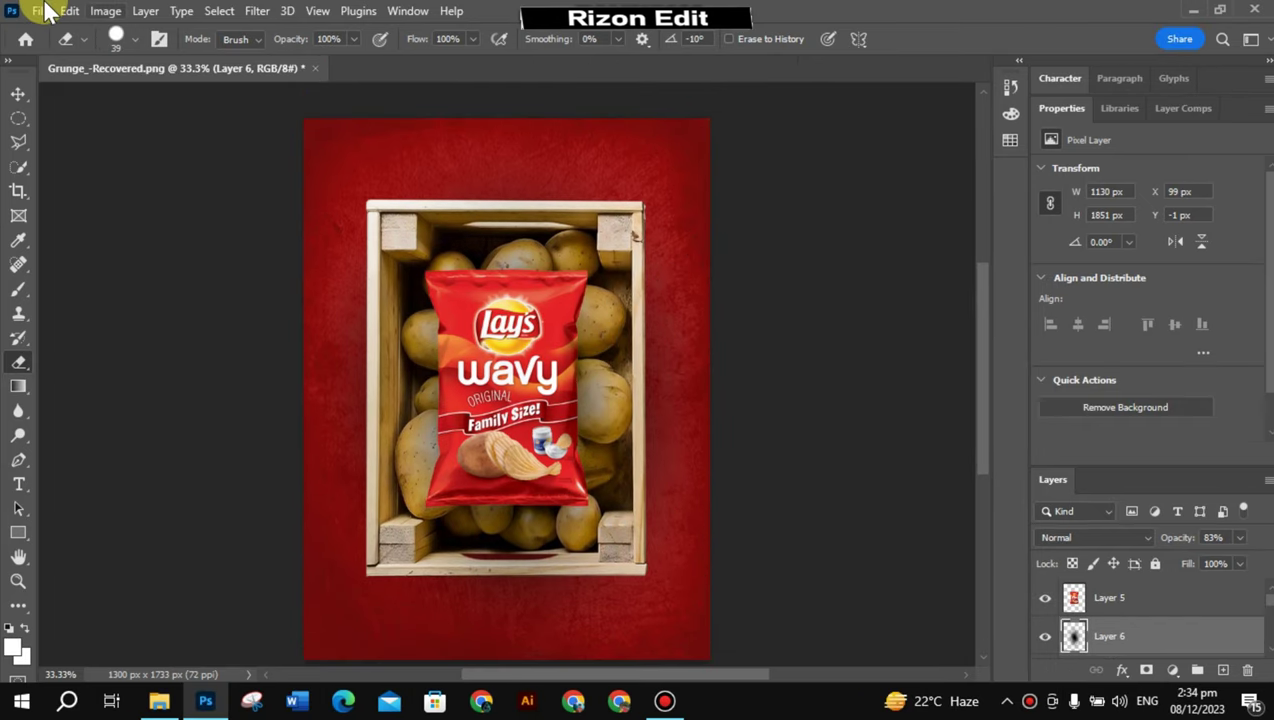
left_click(40, 11)
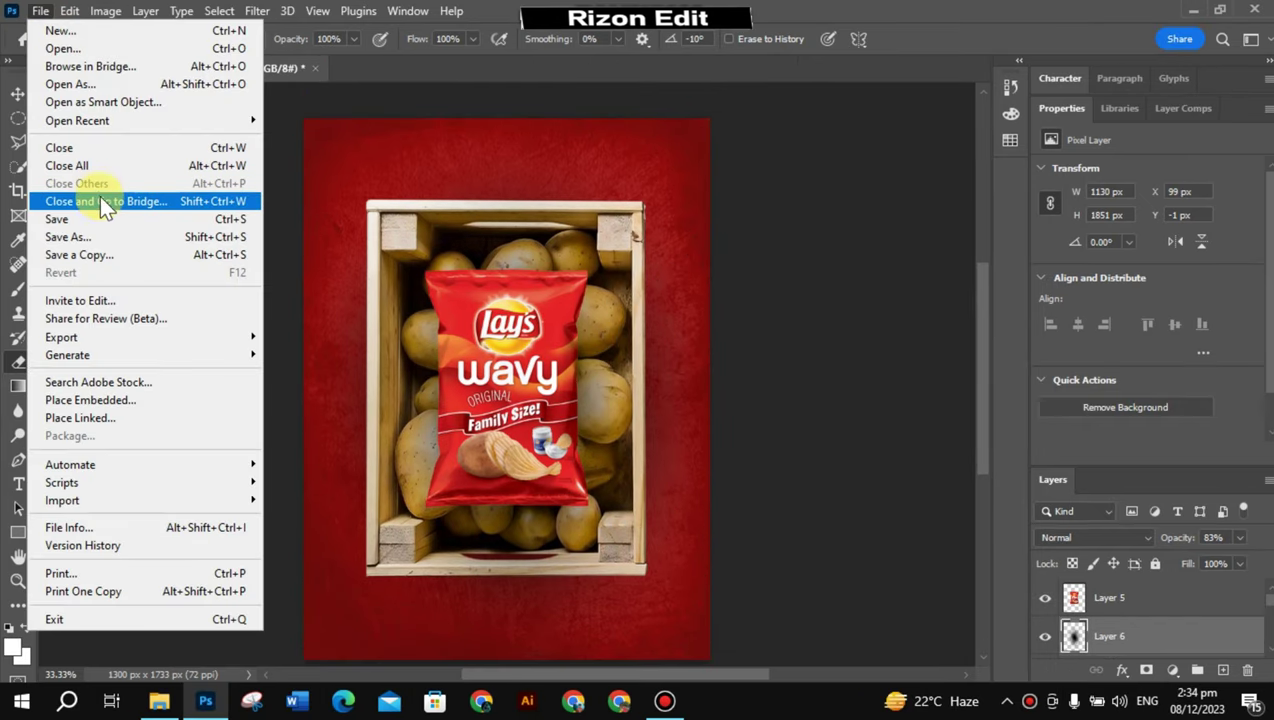
mouse_move(61, 337)
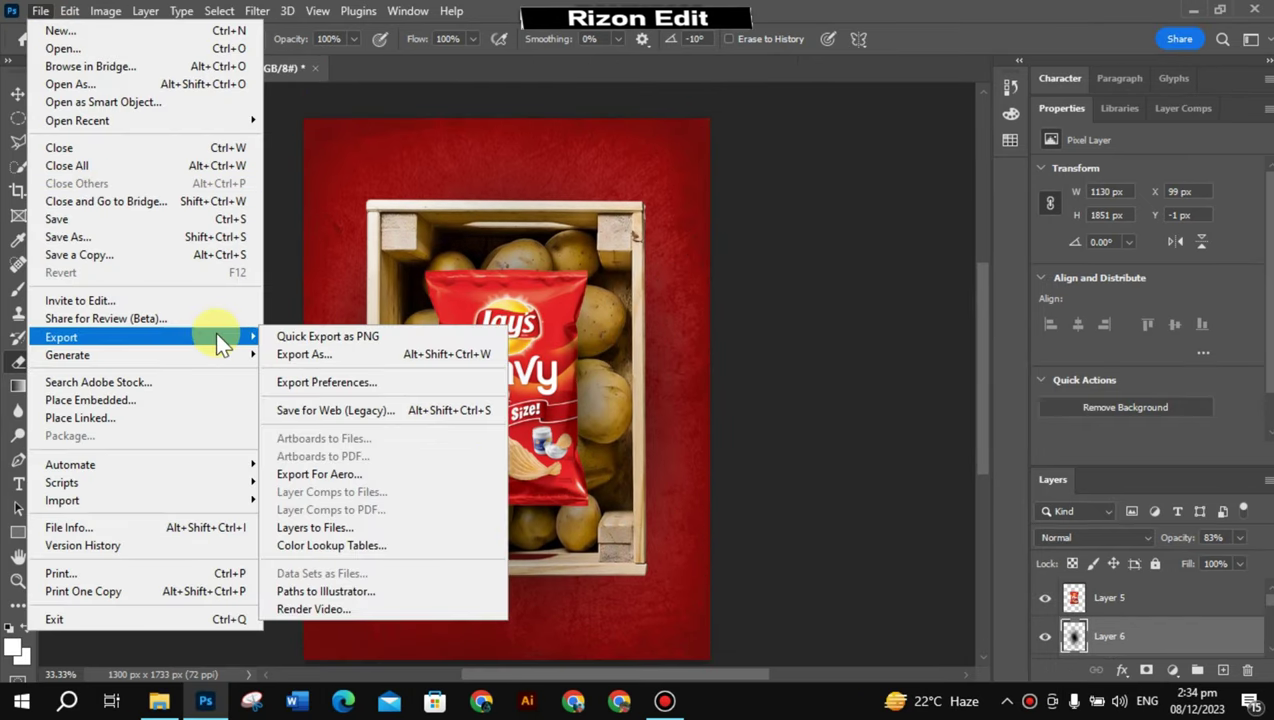
Step: Preview the poster in Save for Web as a 256-colour GIF at 1300 × 1733 px
left_click(398, 411)
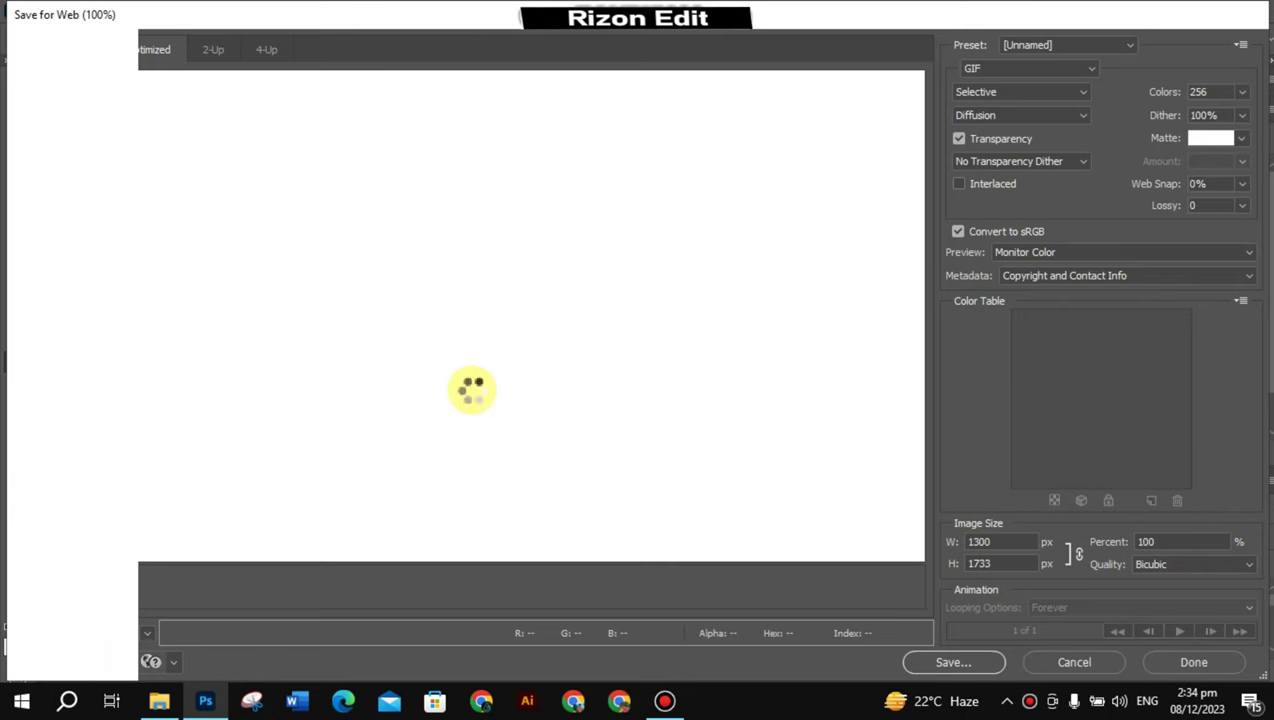
scroll(477, 406, "up", 5)
scroll(483, 420, "down", 5)
scroll(489, 417, "down", 3)
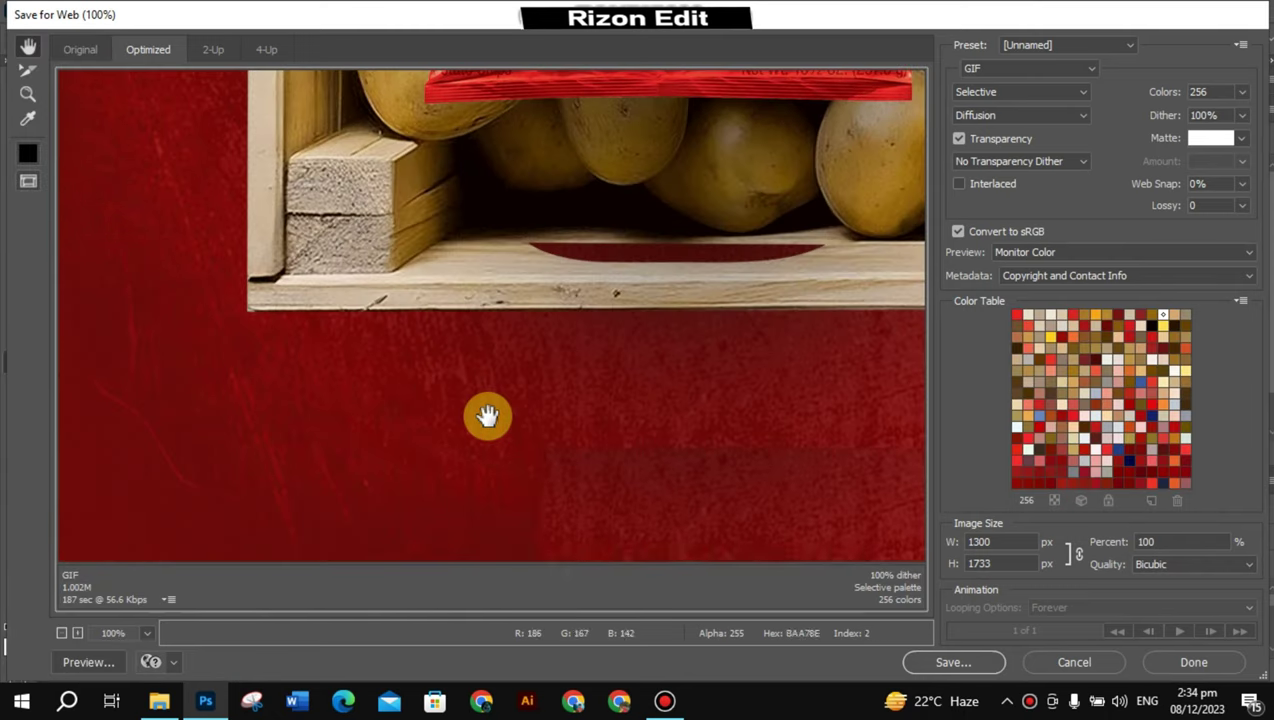
scroll(487, 416, "up", 5)
scroll(490, 405, "up", 2)
left_click_drag(503, 381, 250, 347)
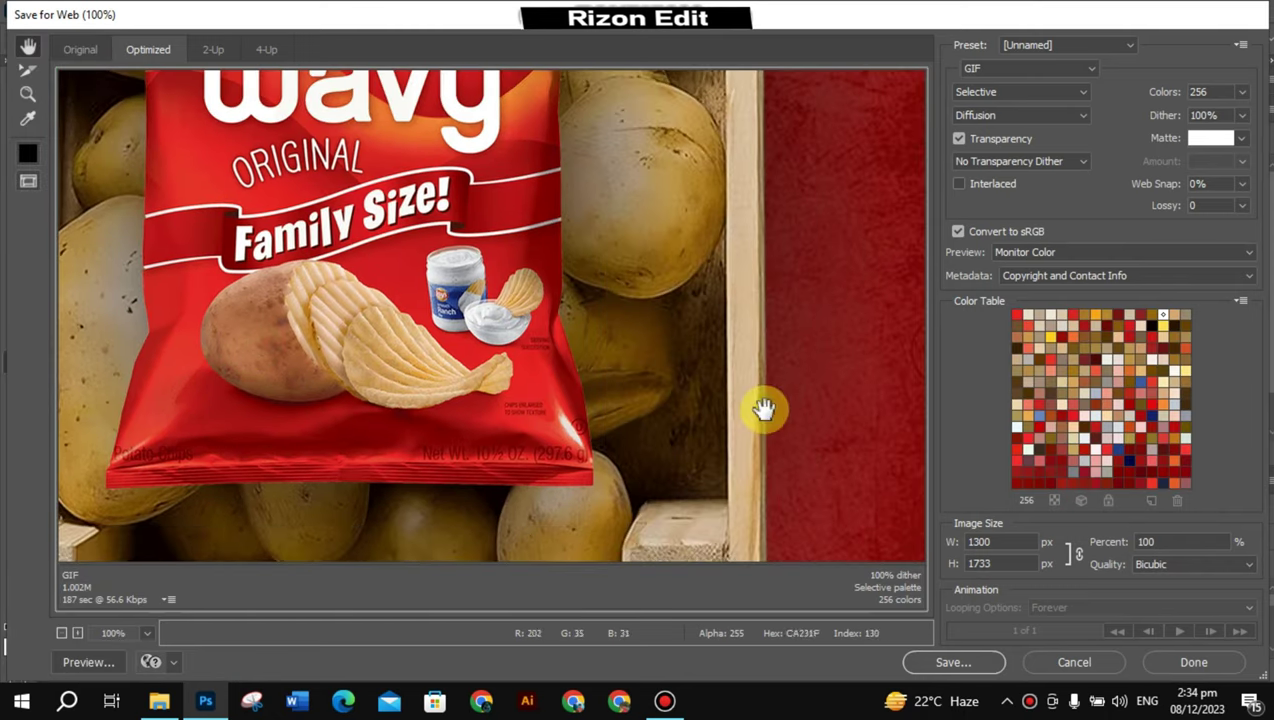